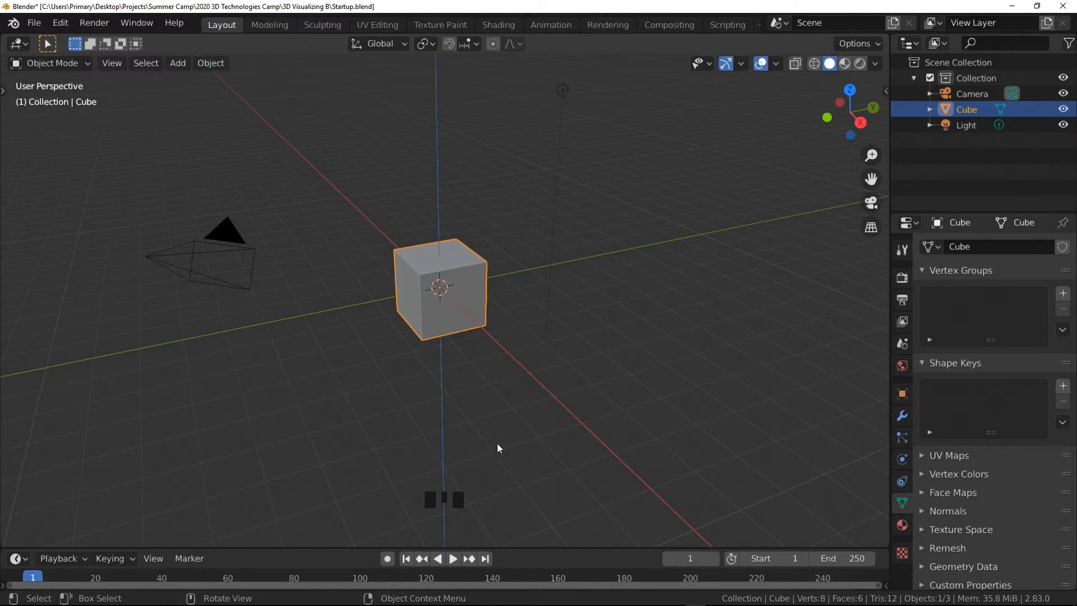
- Toggle the Z axis guide line in the viewport overlays
click(774, 64)
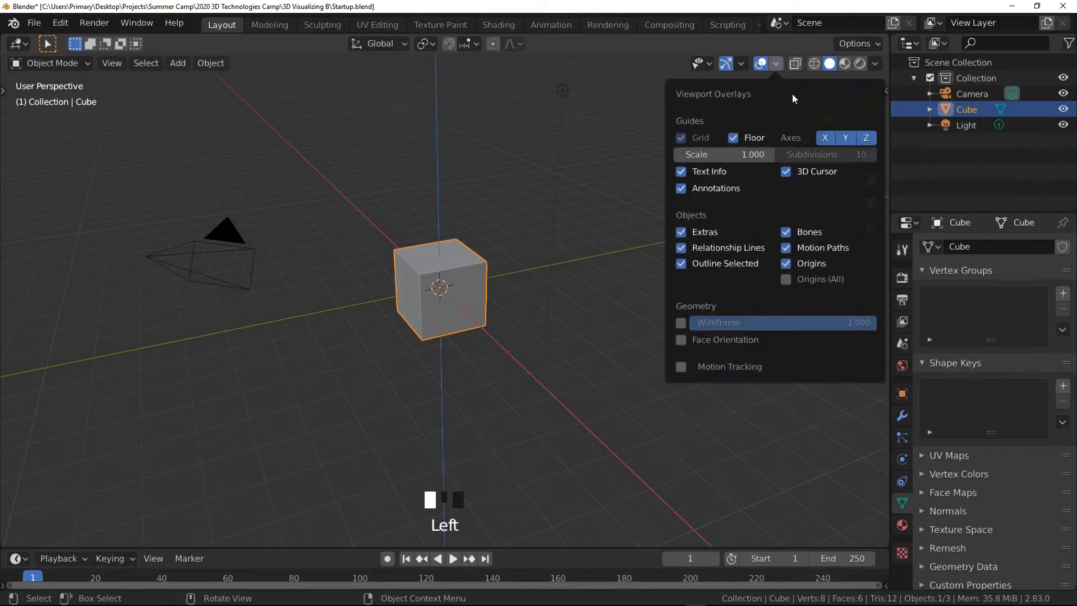
click(867, 138)
click(774, 63)
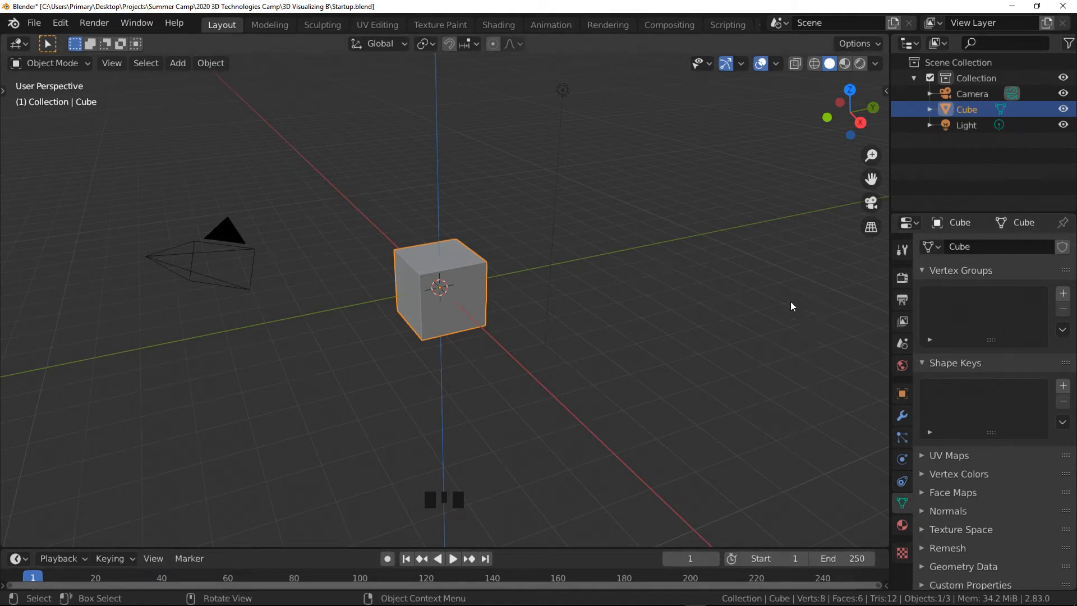
- Undo the last three actions
key(ctrl+z)
key(ctrl+z)
key(ctrl+z)
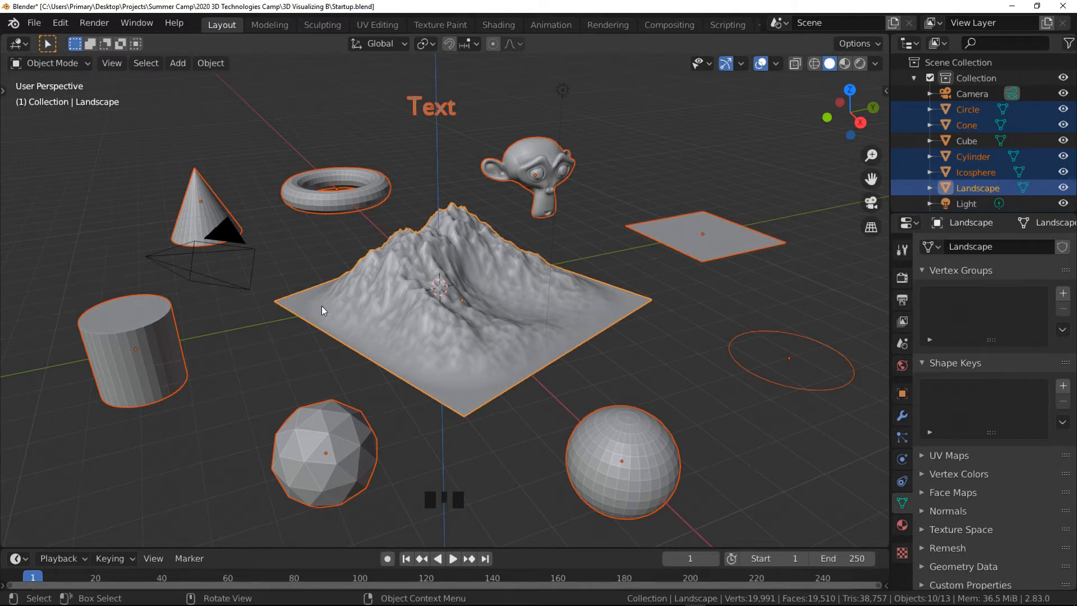
- Select the camera, the light and the text object in turn to inspect their properties
click(234, 284)
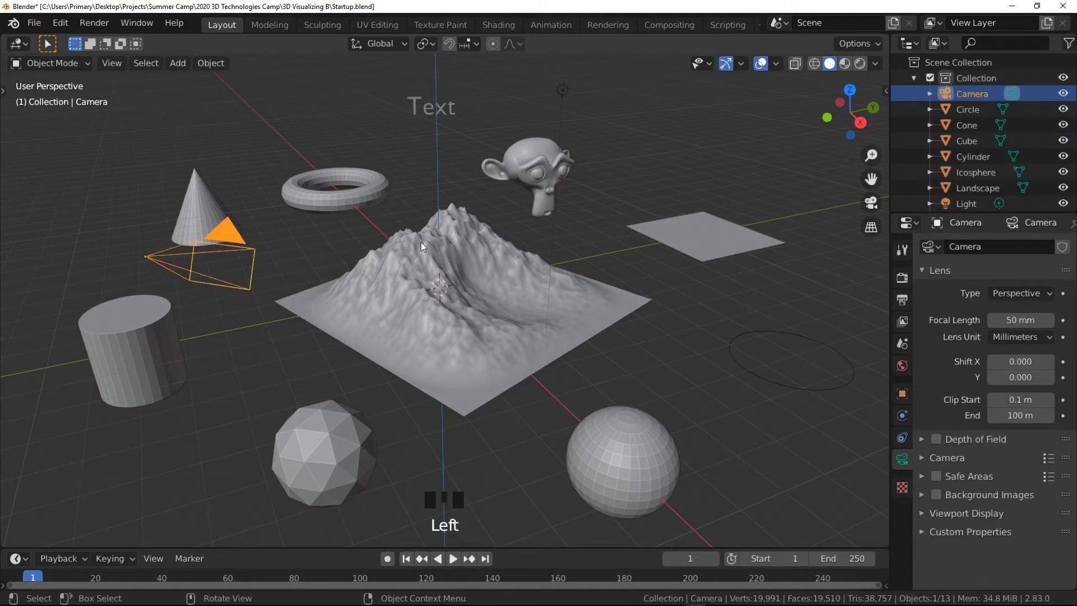
click(564, 91)
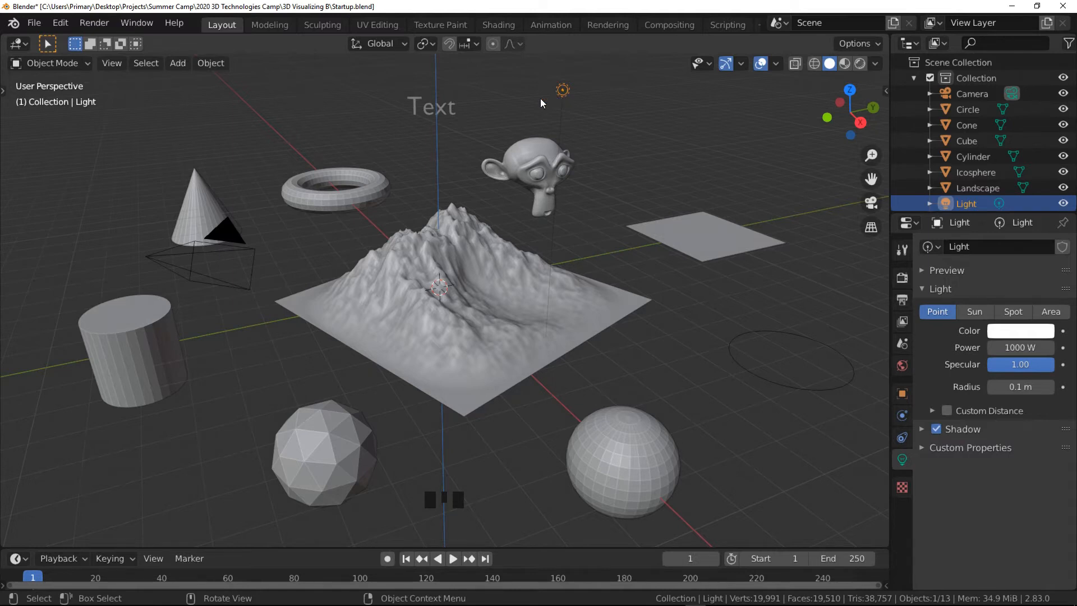
click(435, 111)
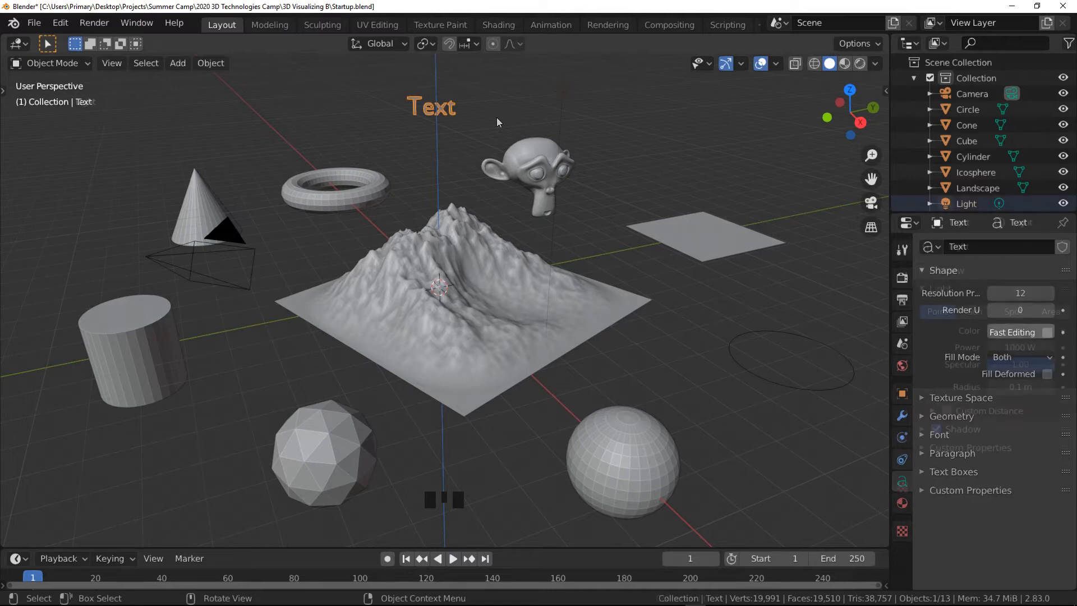
click(563, 90)
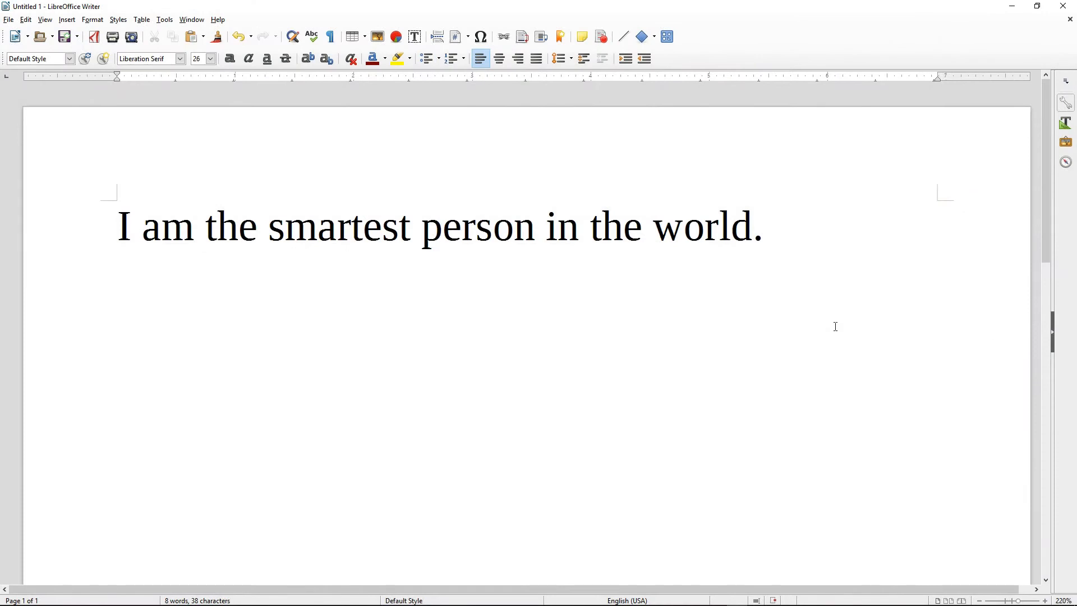
- In the Writer document, insert "not" after "I am" and "yet" at the end of the sentence
text(not)
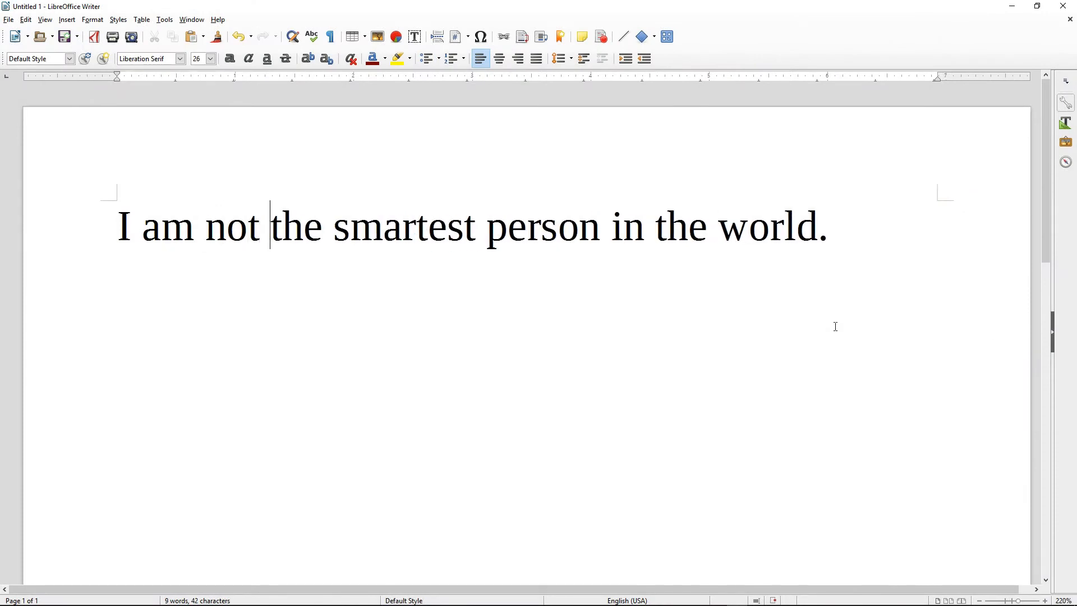
click(815, 243)
text(yet)
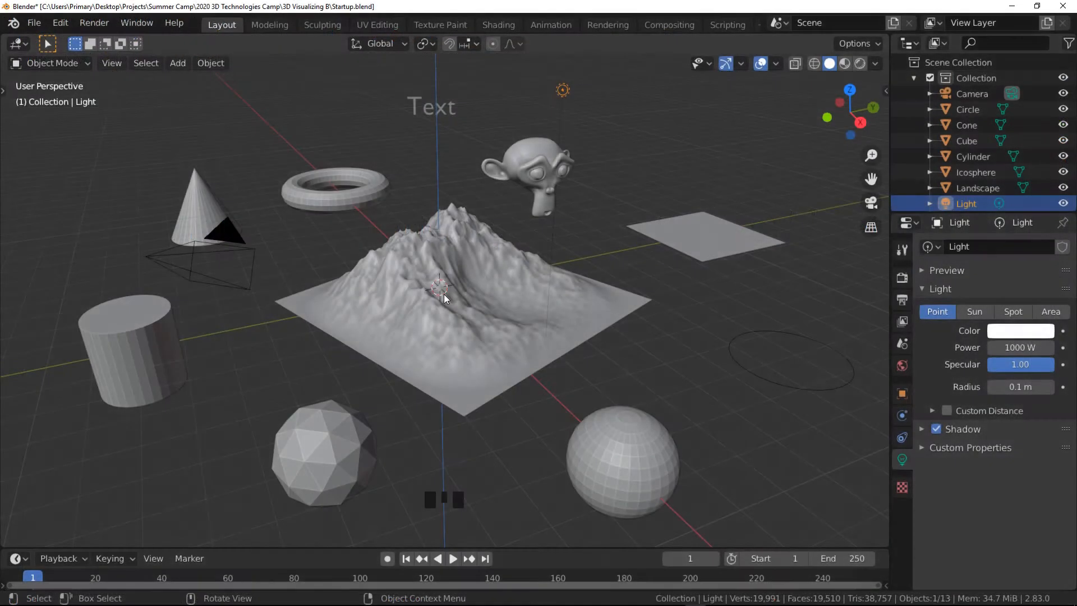
- Deselect all objects and turn on proportional editing
key(alt+a)
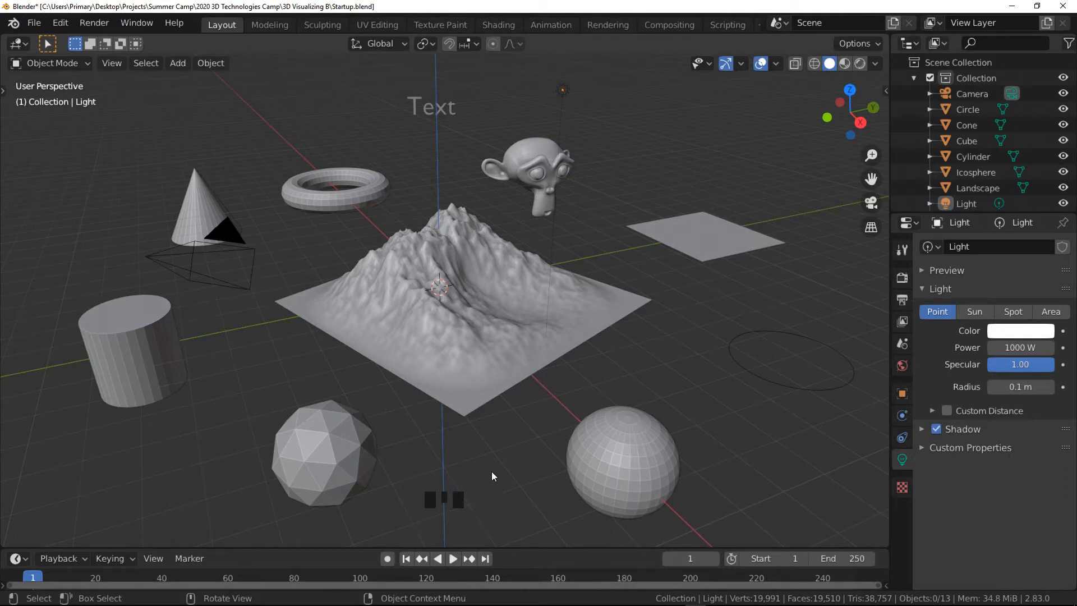
click(500, 431)
right_click(500, 430)
scroll(631, 386, up, 2)
scroll(631, 386, down, 2)
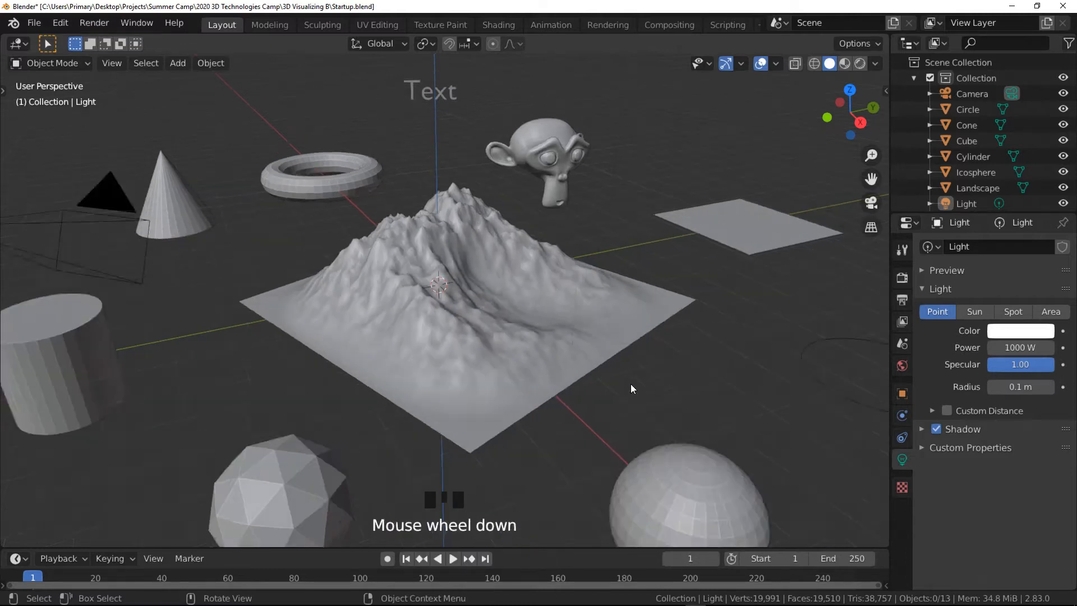
middle_click(632, 386)
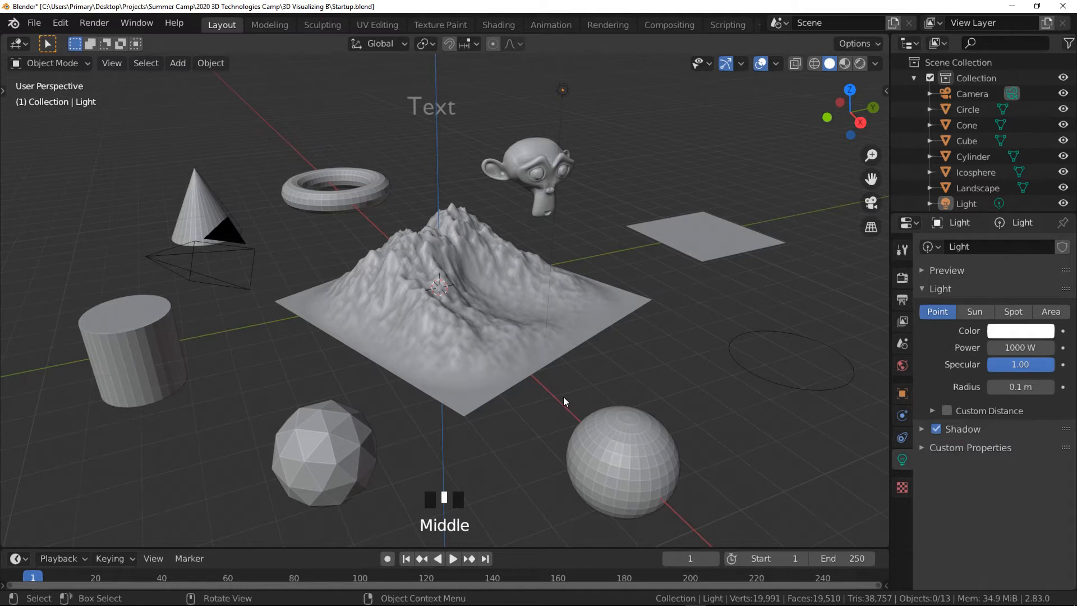
key(o)
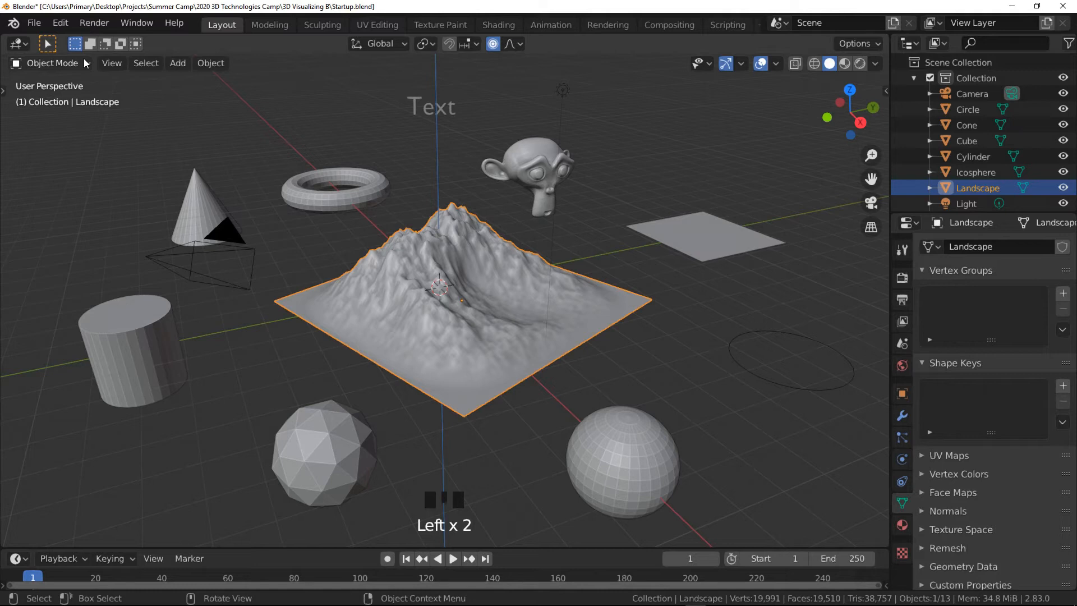
- Show the sidebar in the 3D viewport
click(83, 58)
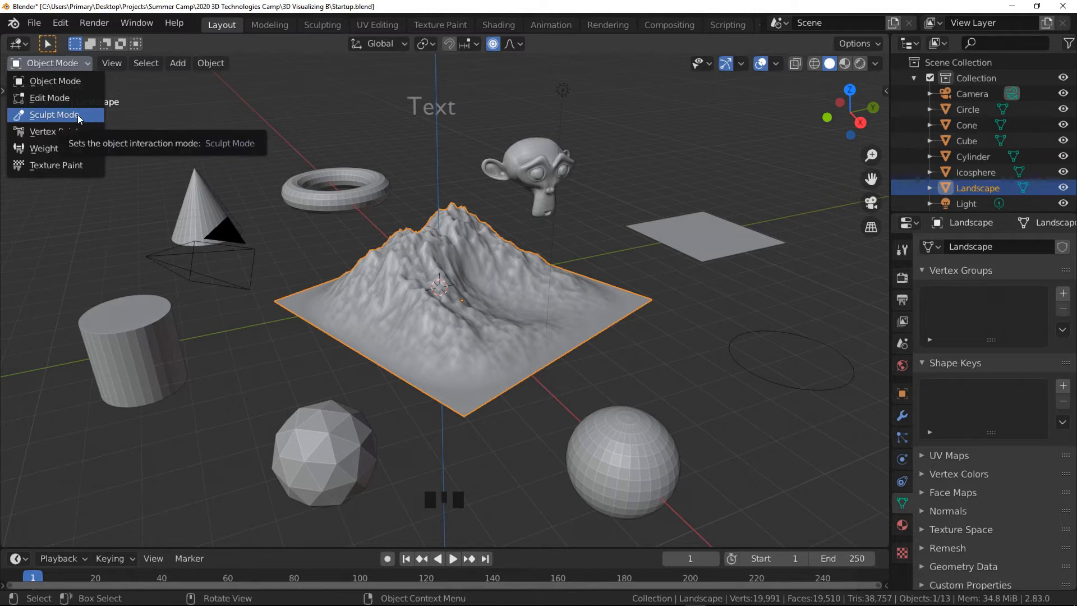
click(87, 63)
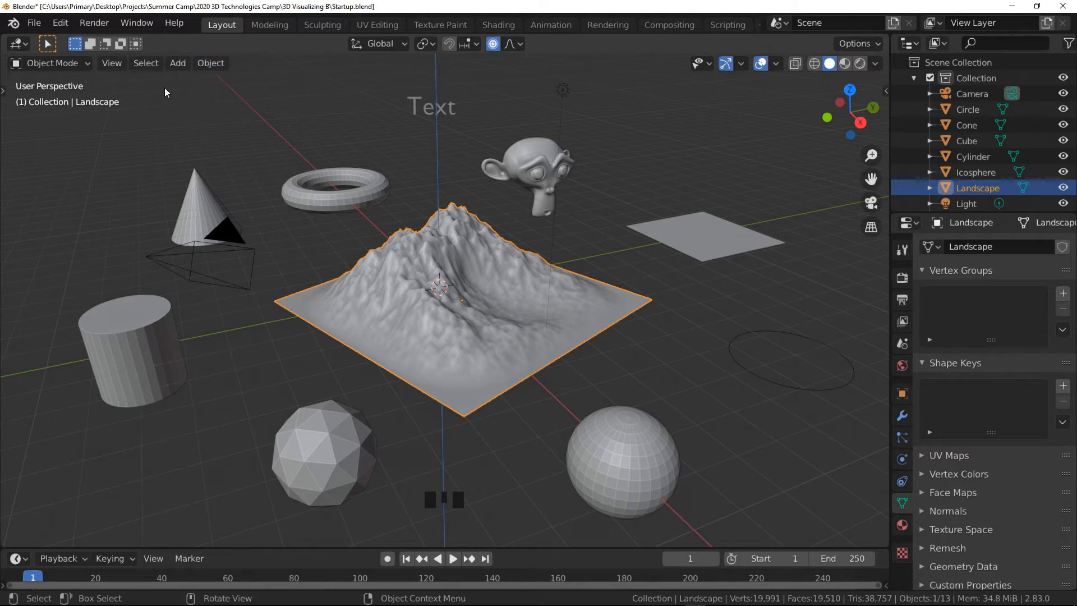
click(110, 64)
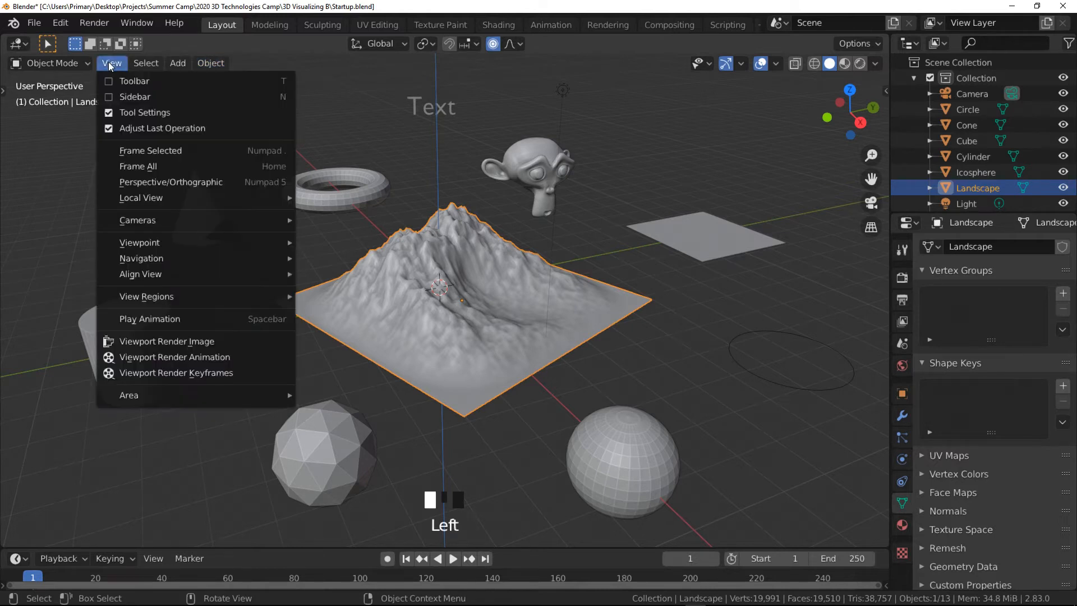
click(107, 92)
- Show the toolbar and hide the sidebar in the viewport
click(110, 64)
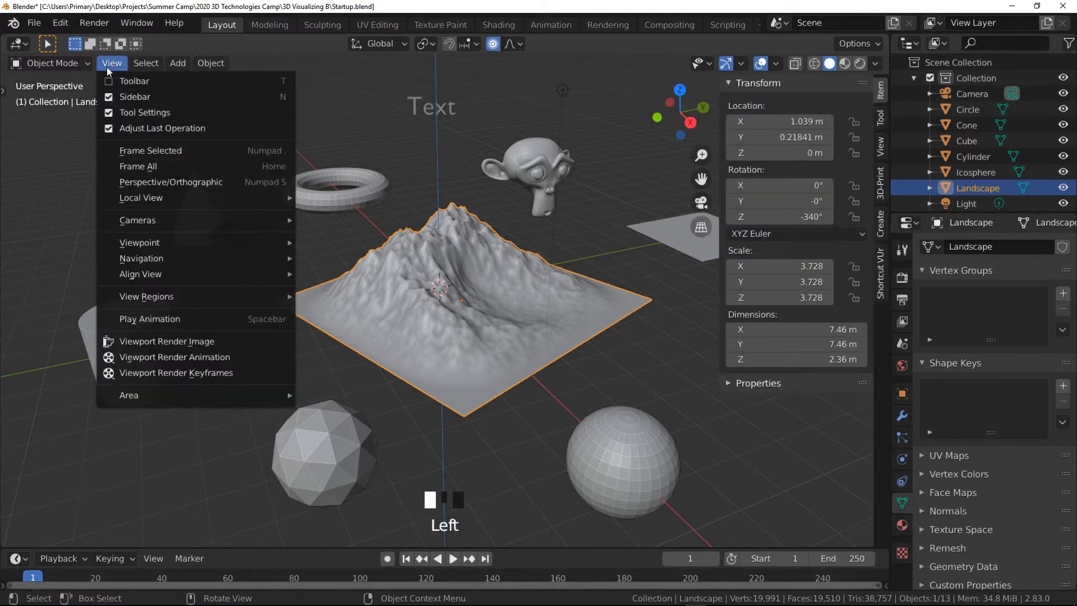
click(110, 84)
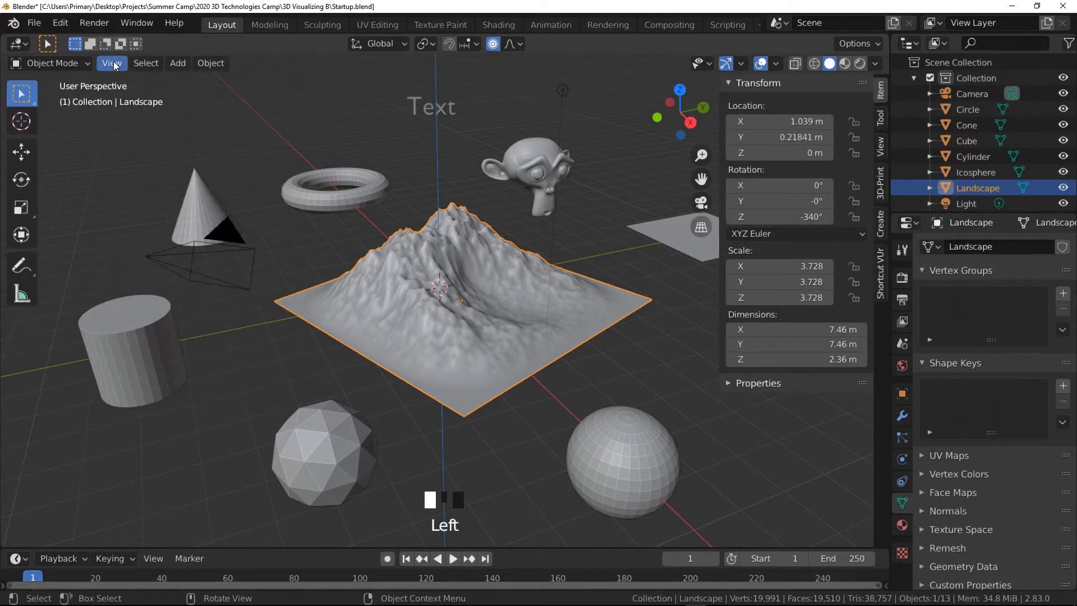
click(112, 62)
click(111, 93)
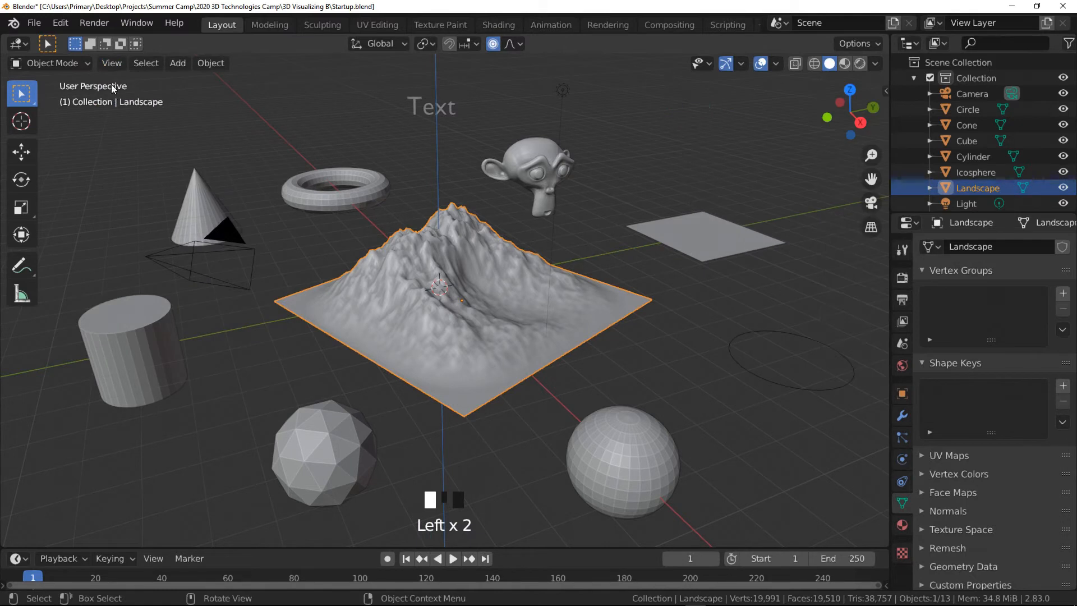
- Browse the View, Select and Add menus of the viewport
click(111, 63)
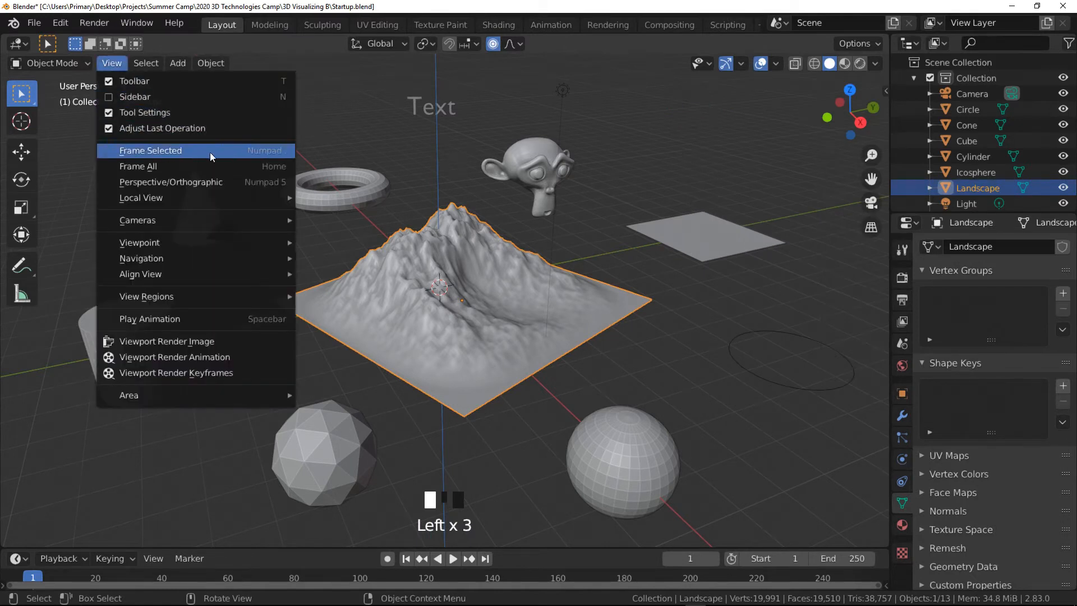
click(146, 63)
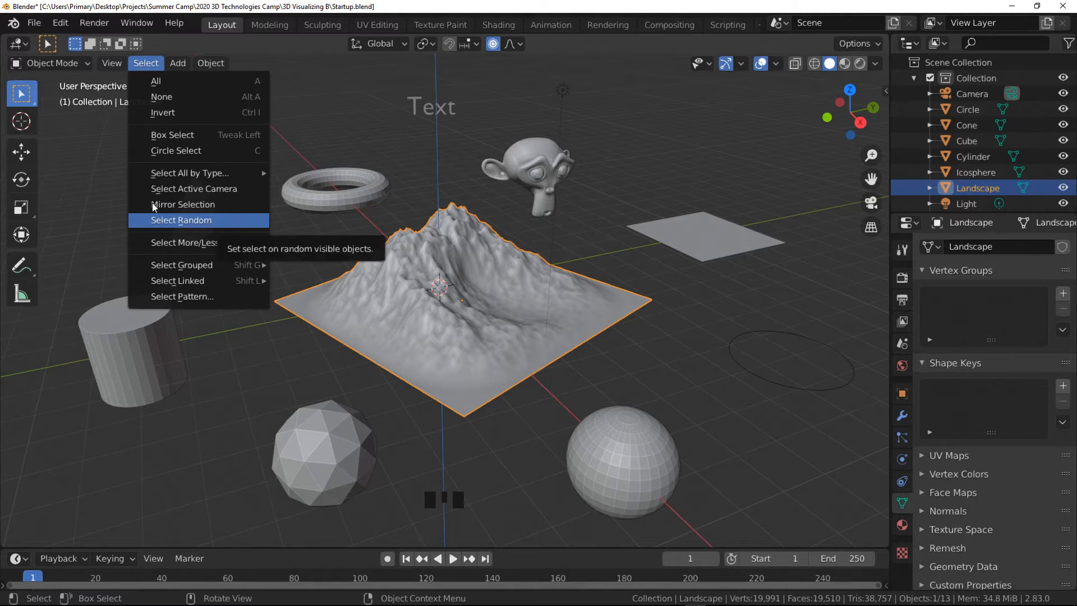
click(180, 56)
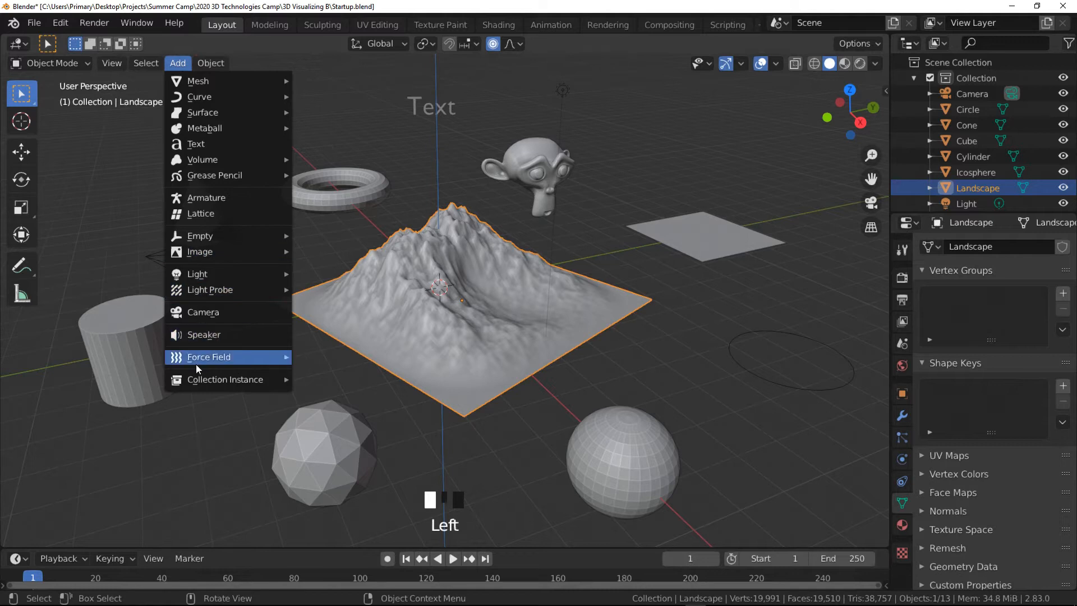
mouse_move(219, 87)
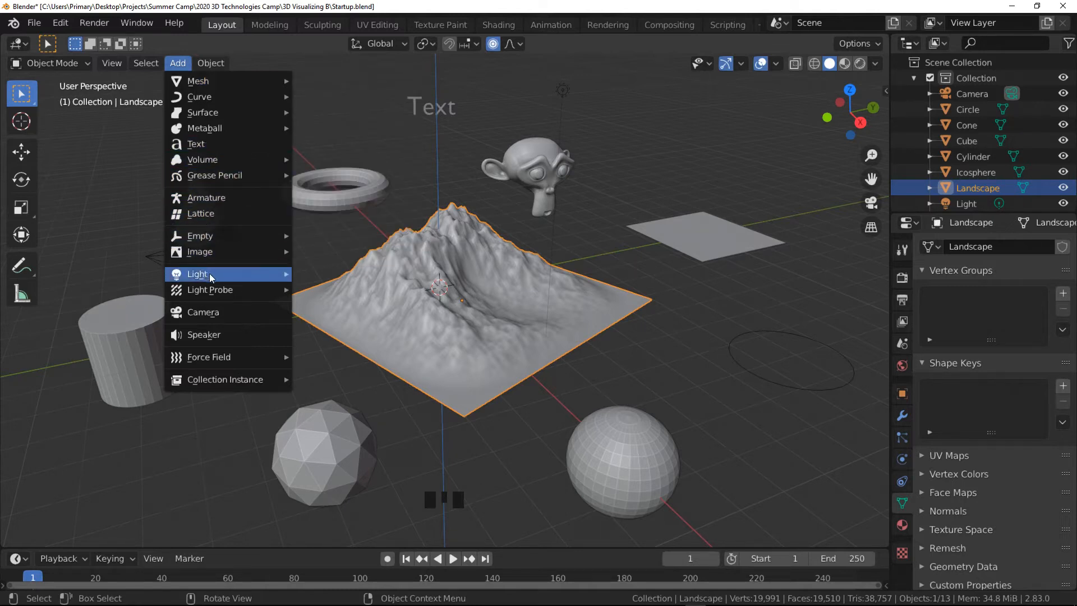
mouse_move(224, 273)
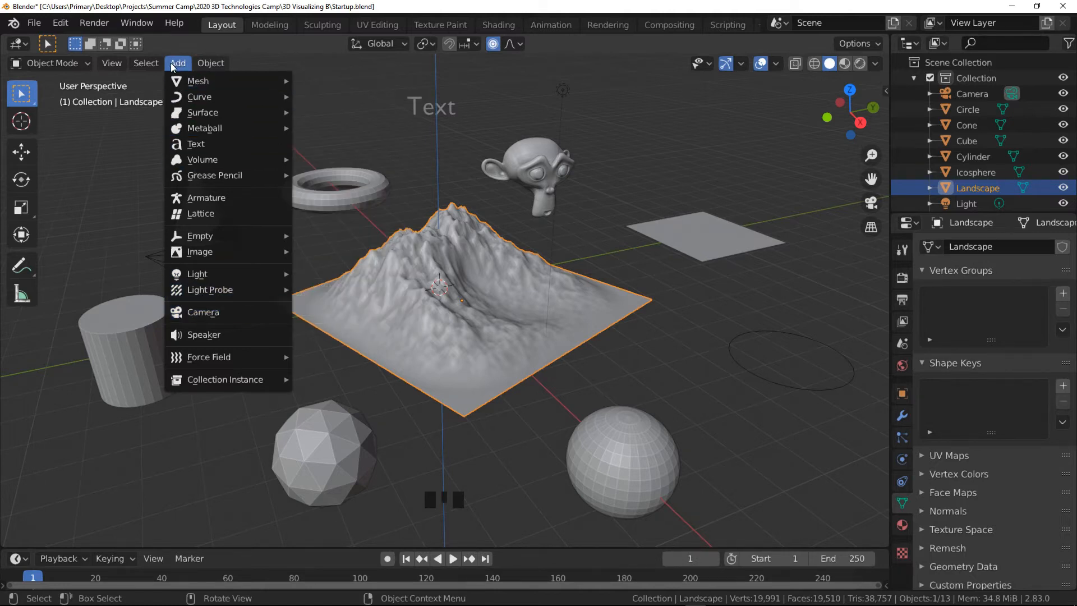
- Place the 3D cursor with the Cursor tool near the front sphere and add a cube there
click(19, 123)
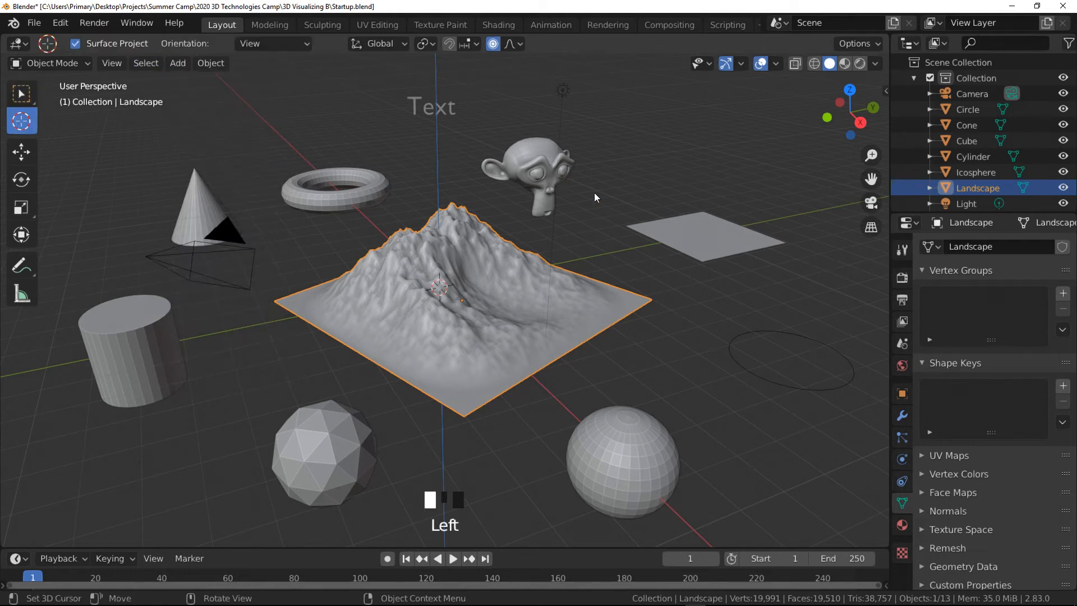
click(640, 168)
click(677, 298)
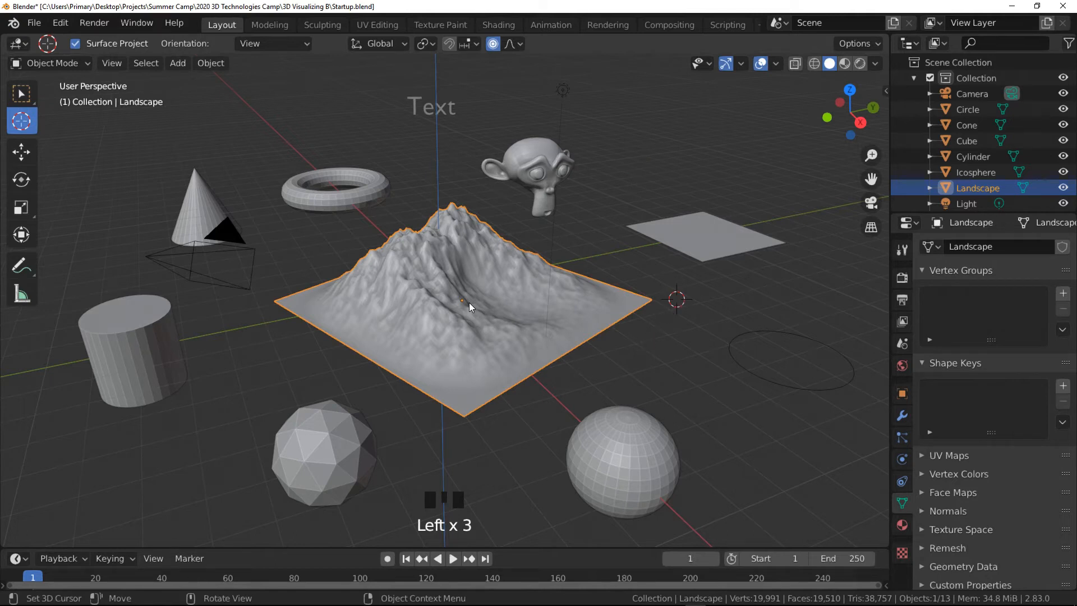
click(619, 459)
drag(181, 66, 328, 94)
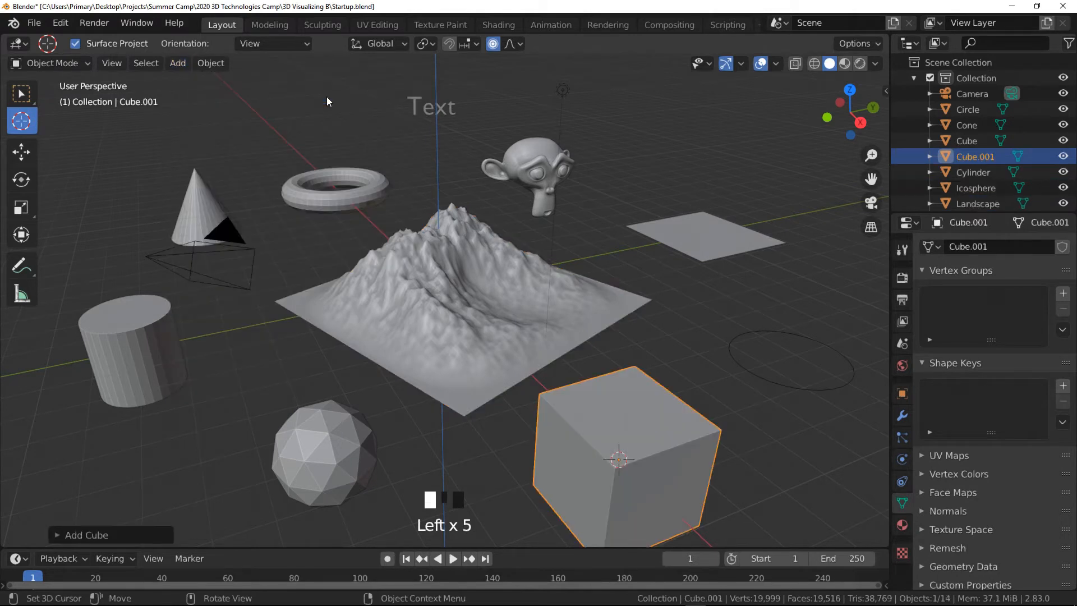
- Try the Move transform from the object menu, then select the landscape
click(213, 65)
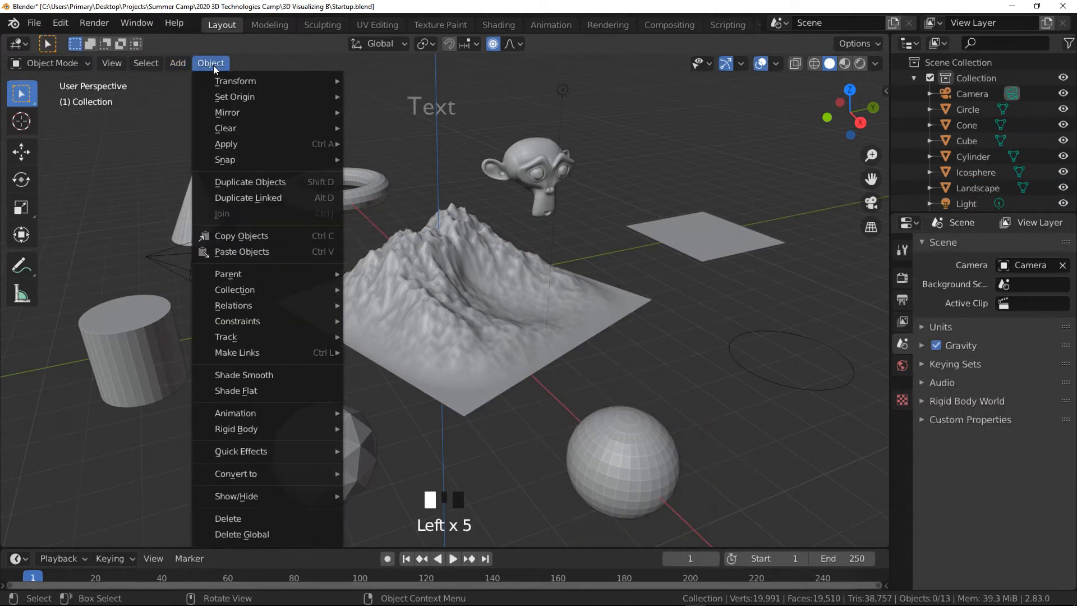
mouse_move(263, 82)
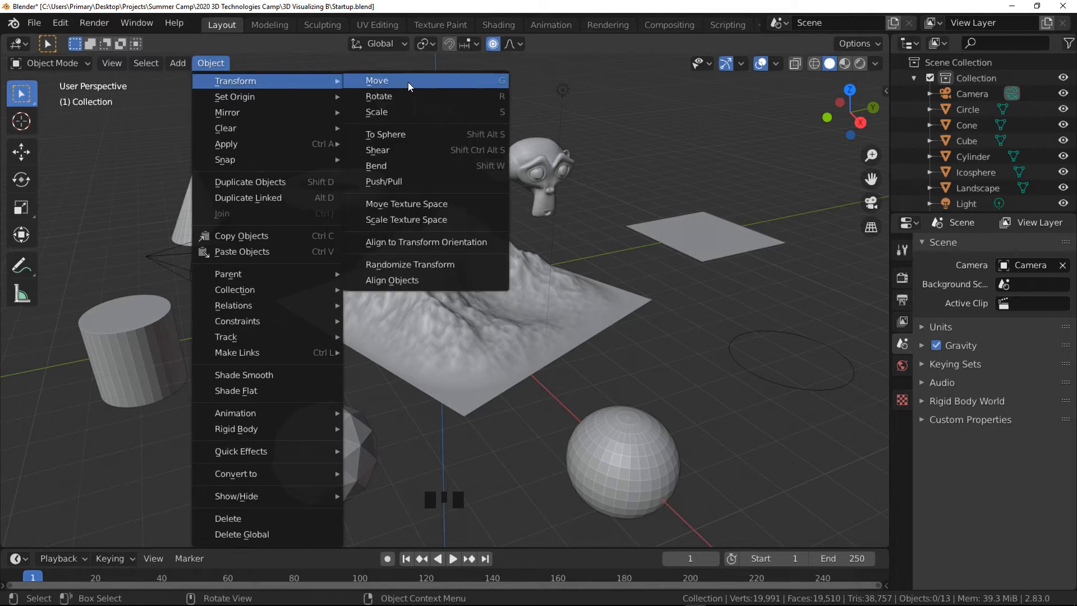
click(425, 81)
click(440, 255)
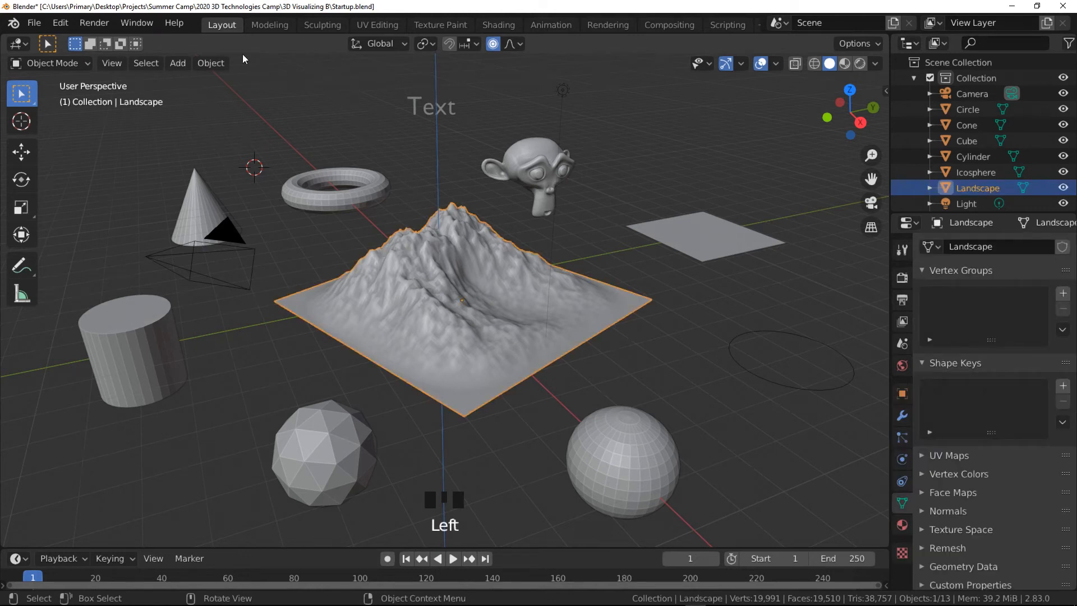
- Scale the landscape up slightly with the Scale transform
click(210, 63)
mouse_move(252, 82)
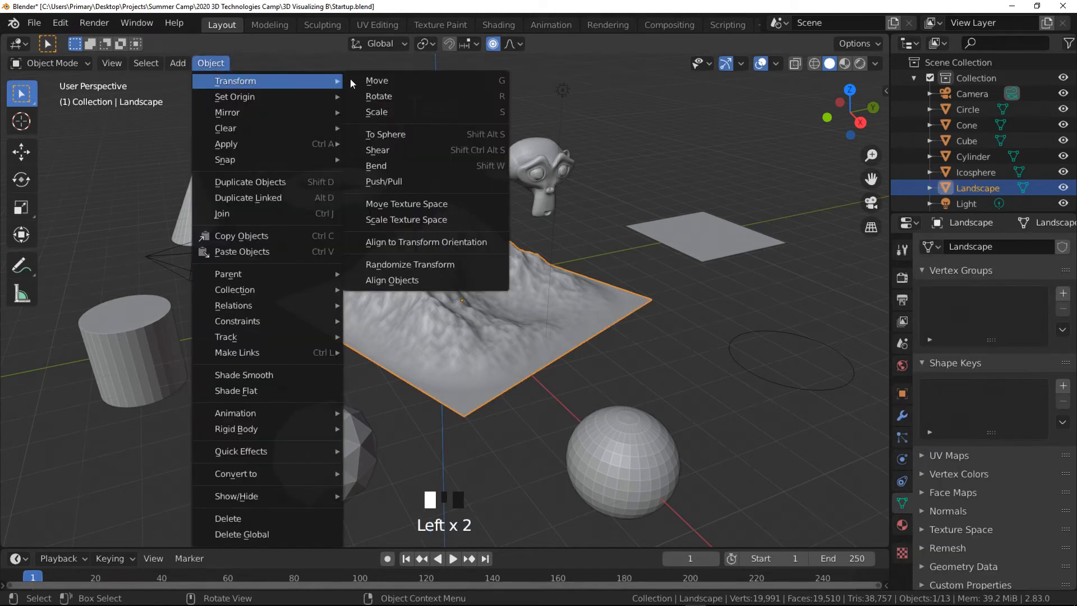
click(409, 110)
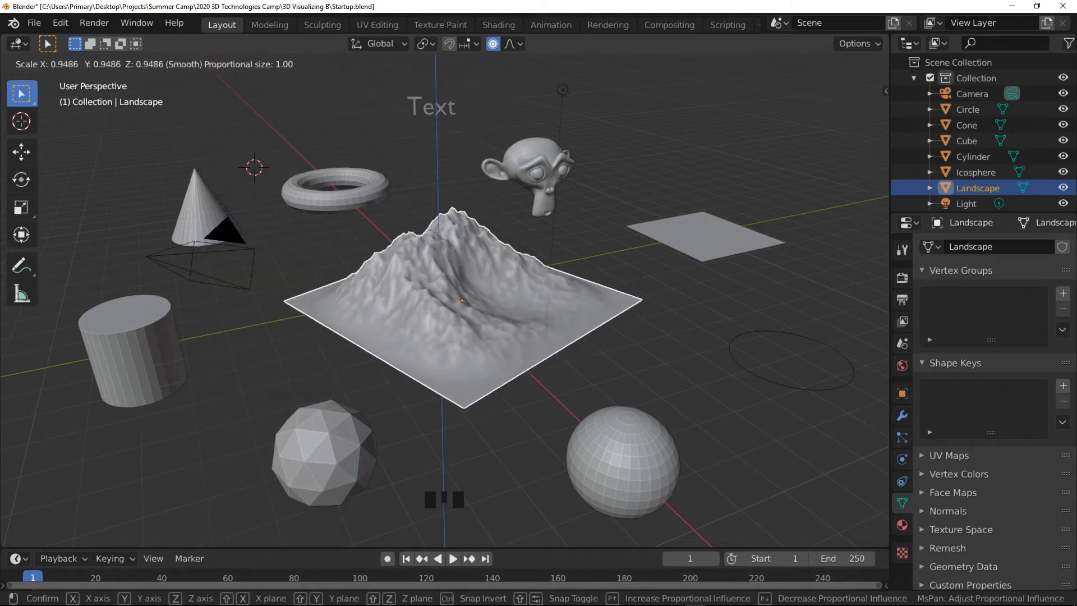
click(539, 93)
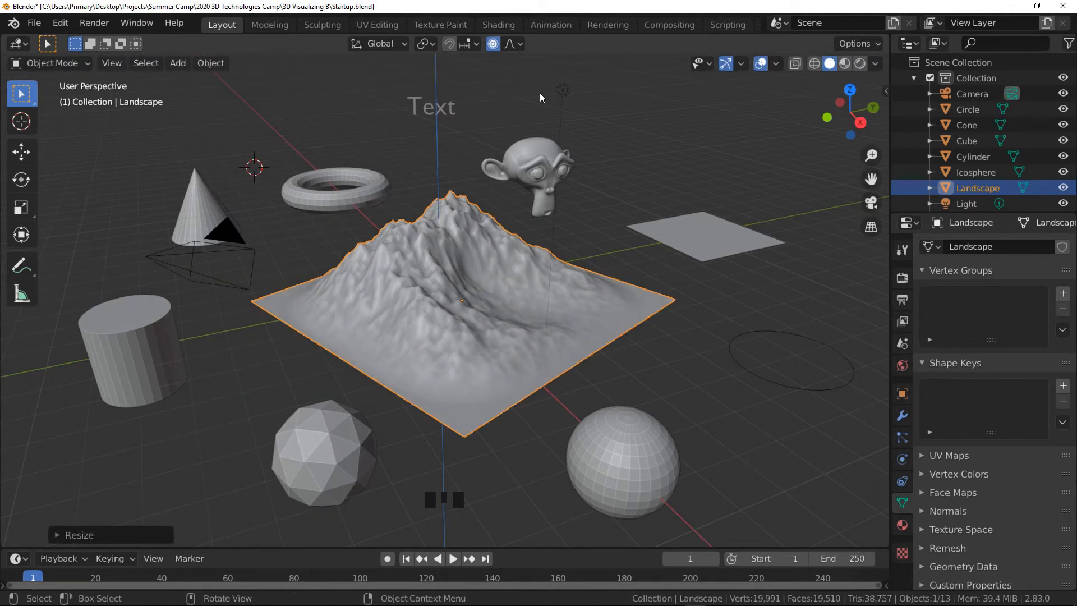
- Browse the Object menu's submenus and commands without choosing any
click(227, 65)
mouse_move(242, 99)
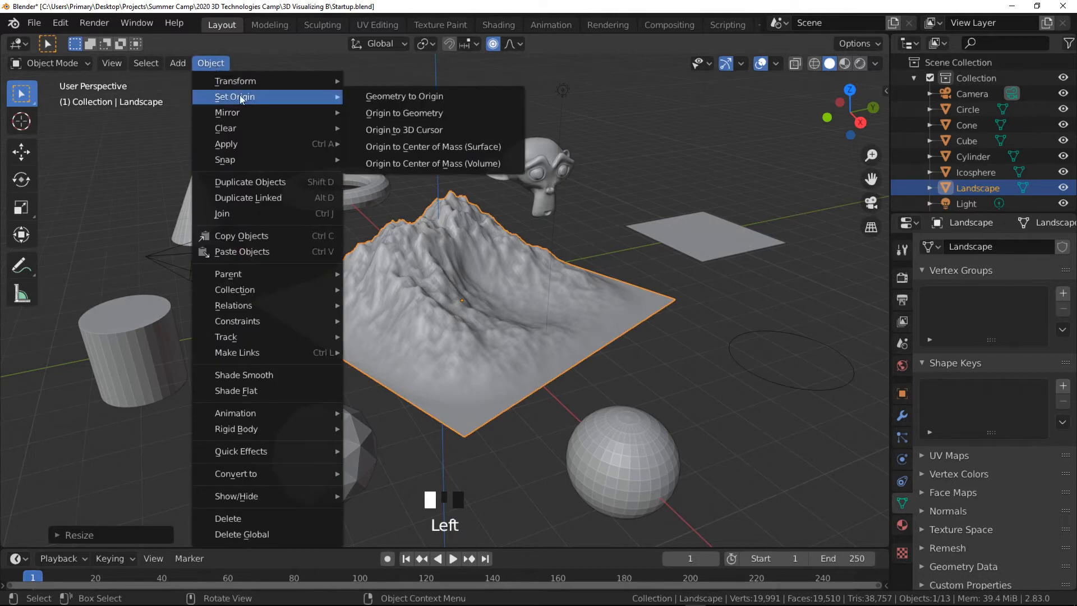
mouse_move(299, 81)
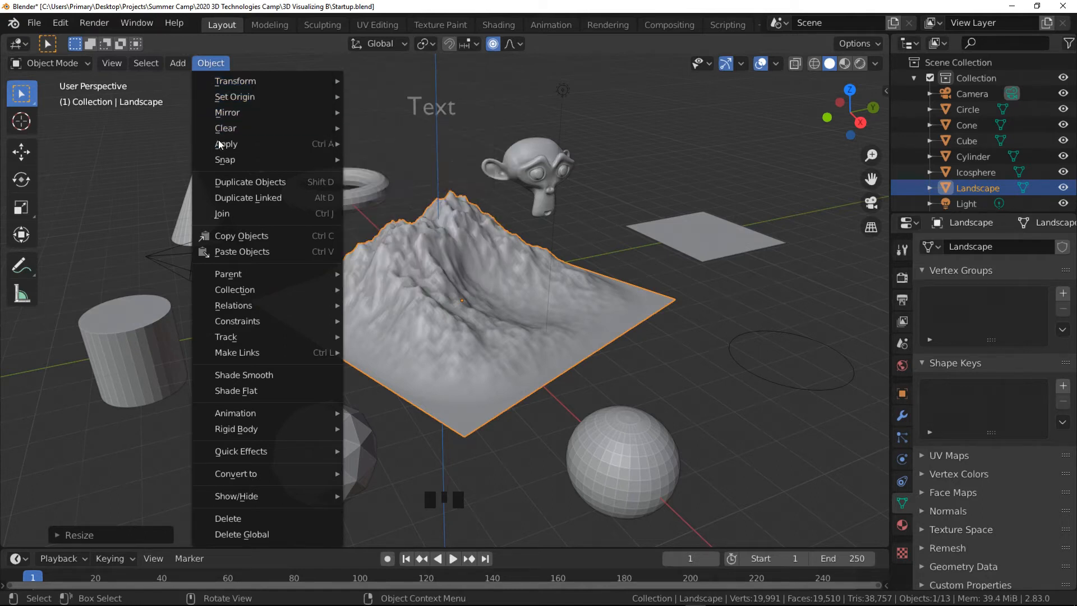
mouse_move(248, 146)
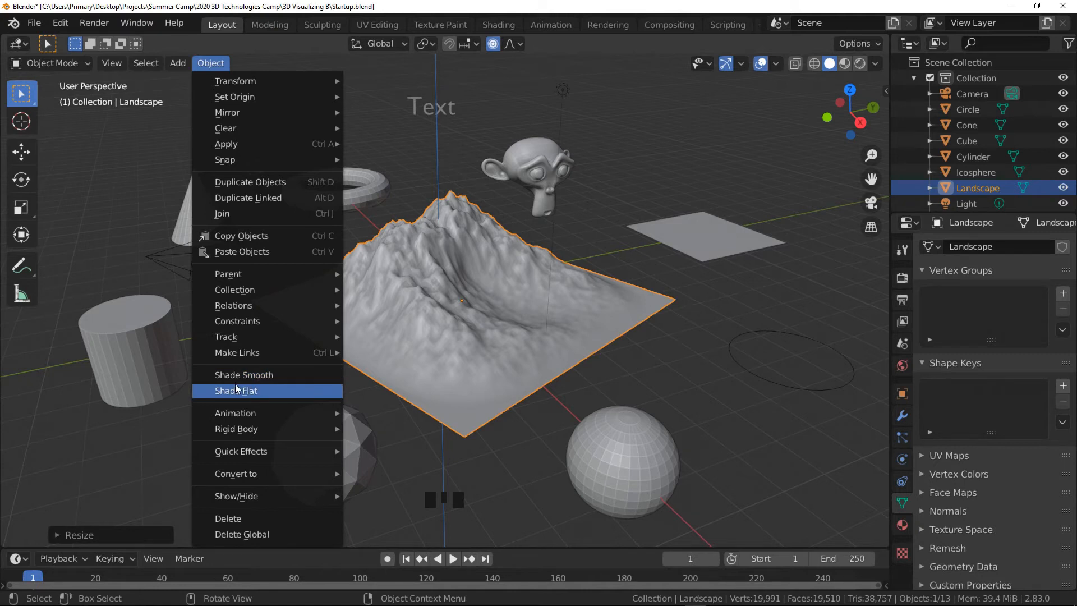
mouse_move(281, 452)
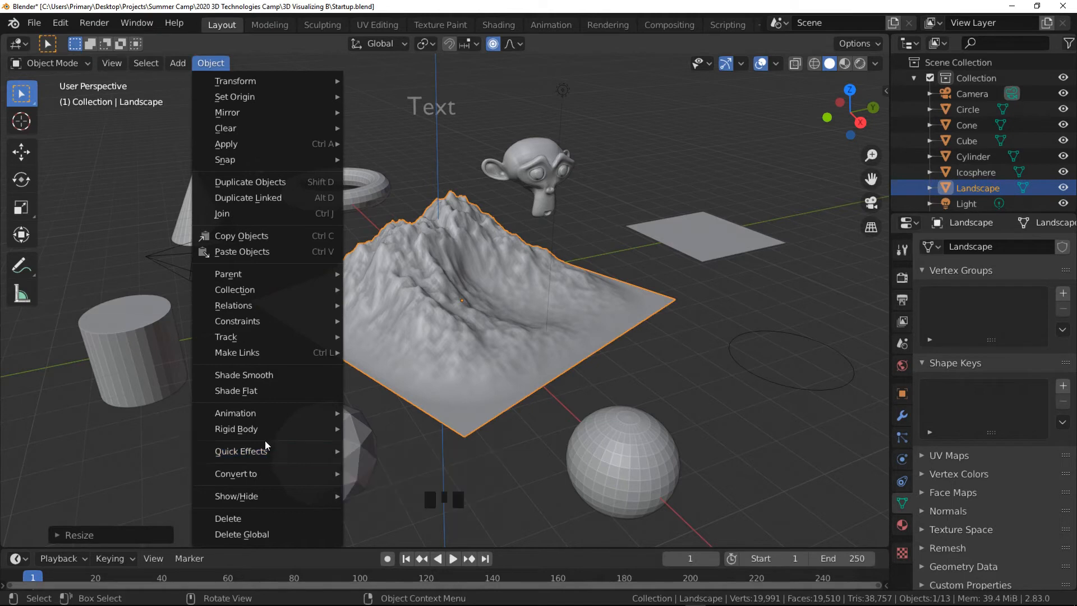
click(243, 44)
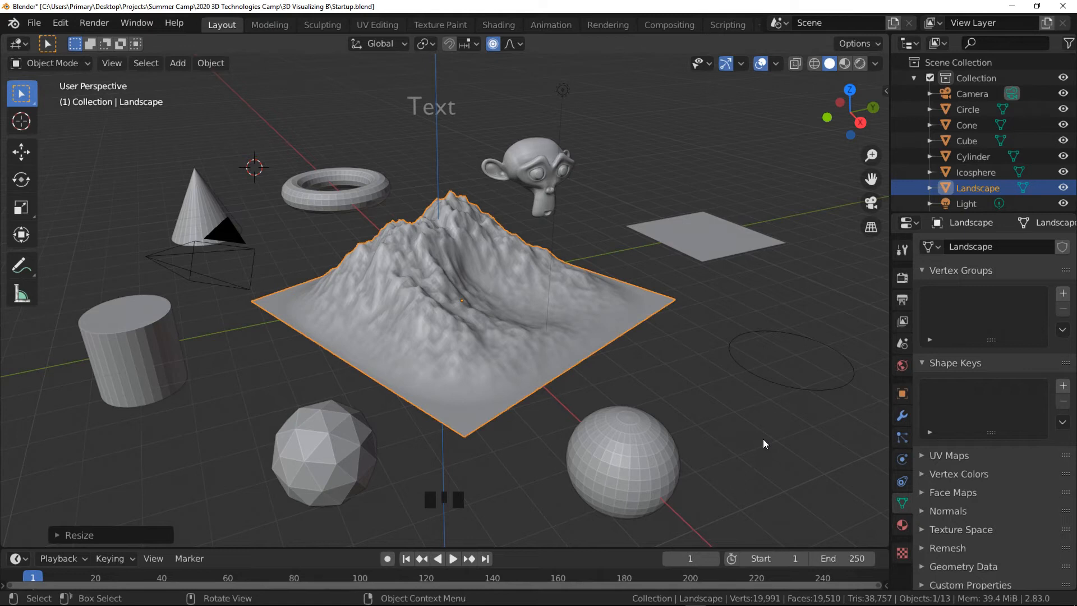
- Select all objects in the scene and delete them
key(a)
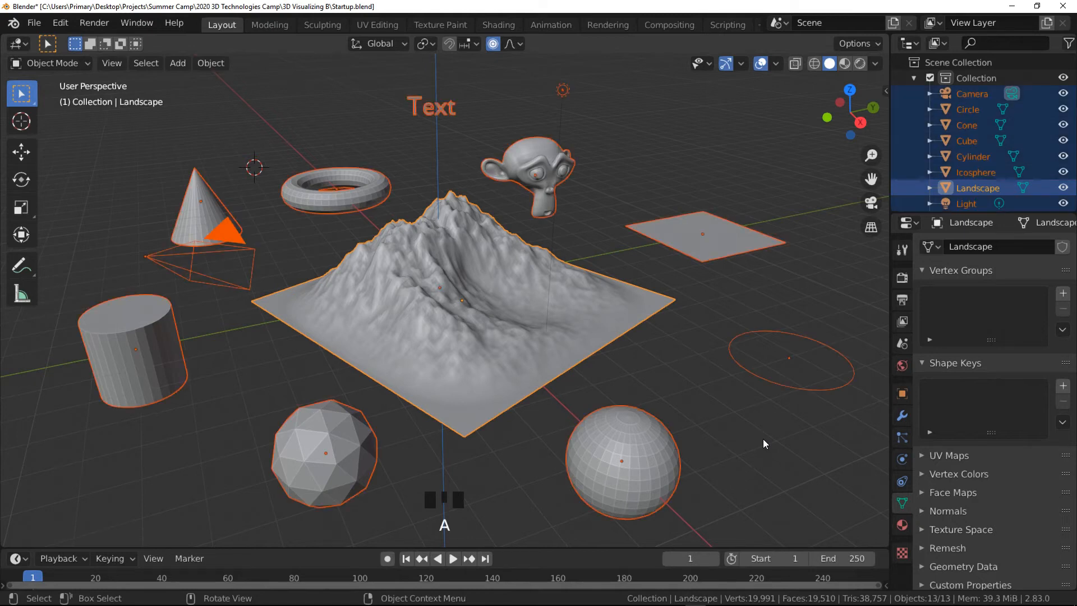
key(x)
click(763, 438)
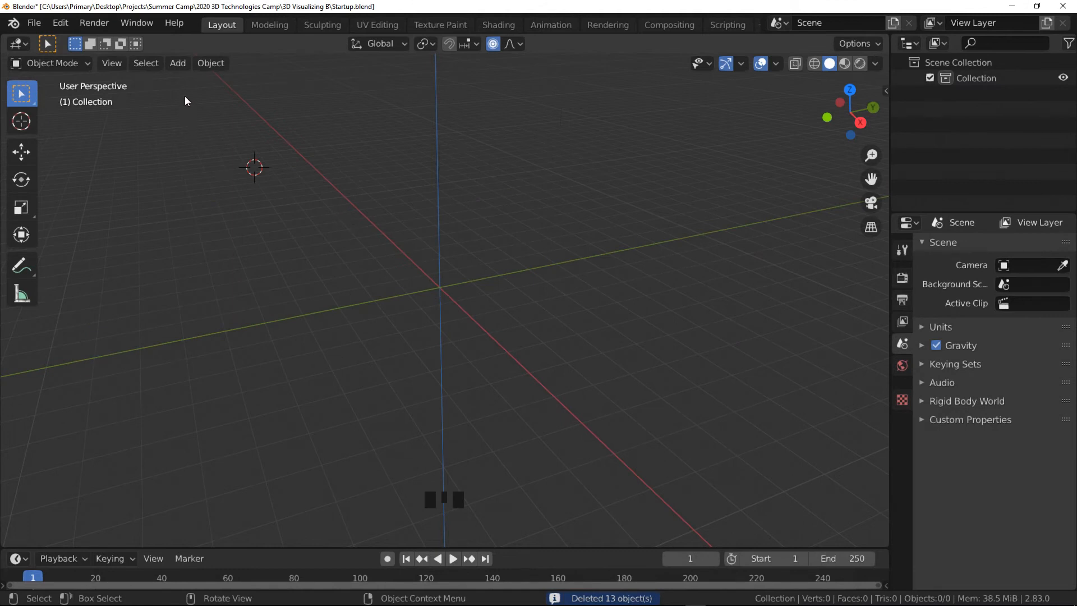
- Add a cylinder mesh at the 3D cursor and delete it
click(177, 63)
mouse_move(278, 82)
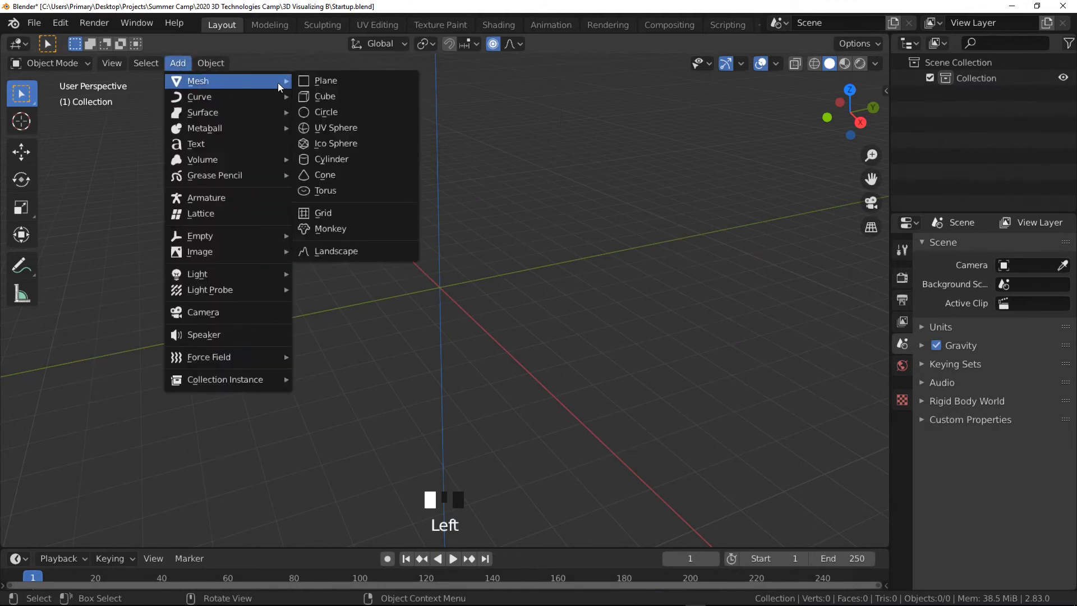
click(332, 159)
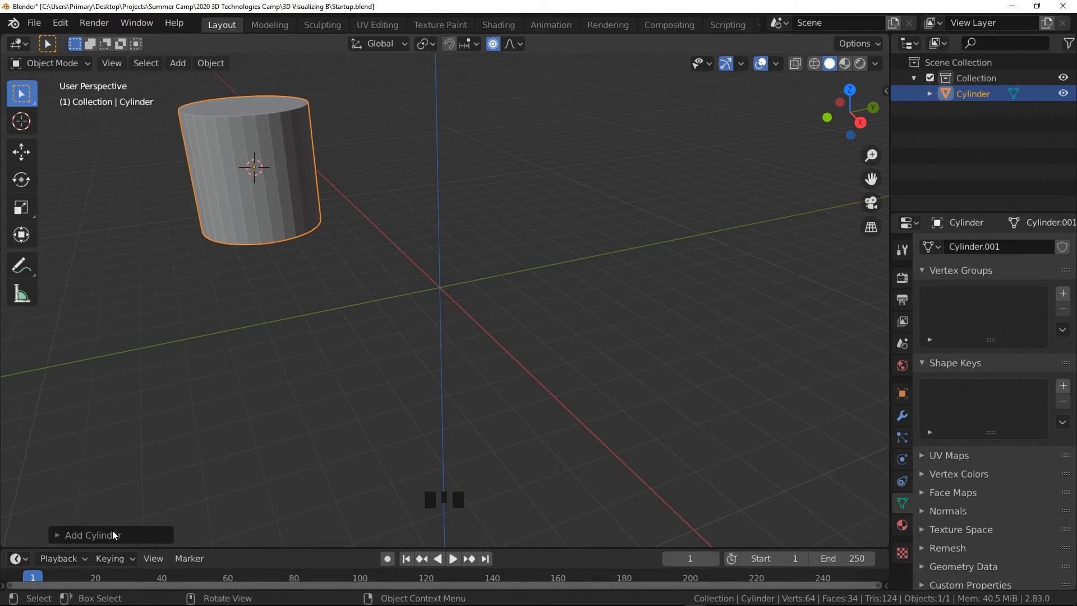
key(x)
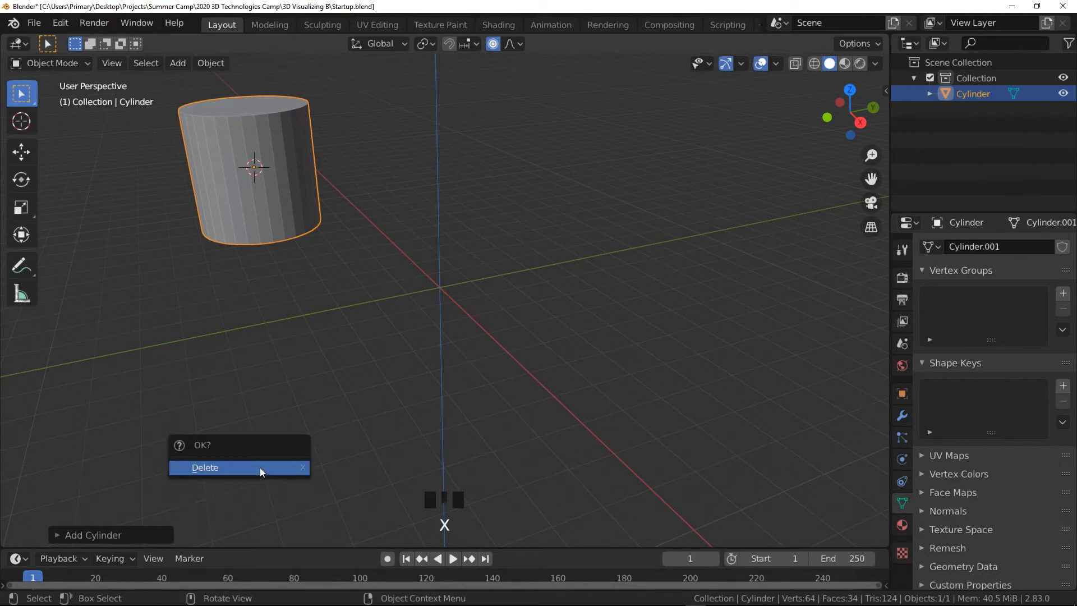
click(260, 468)
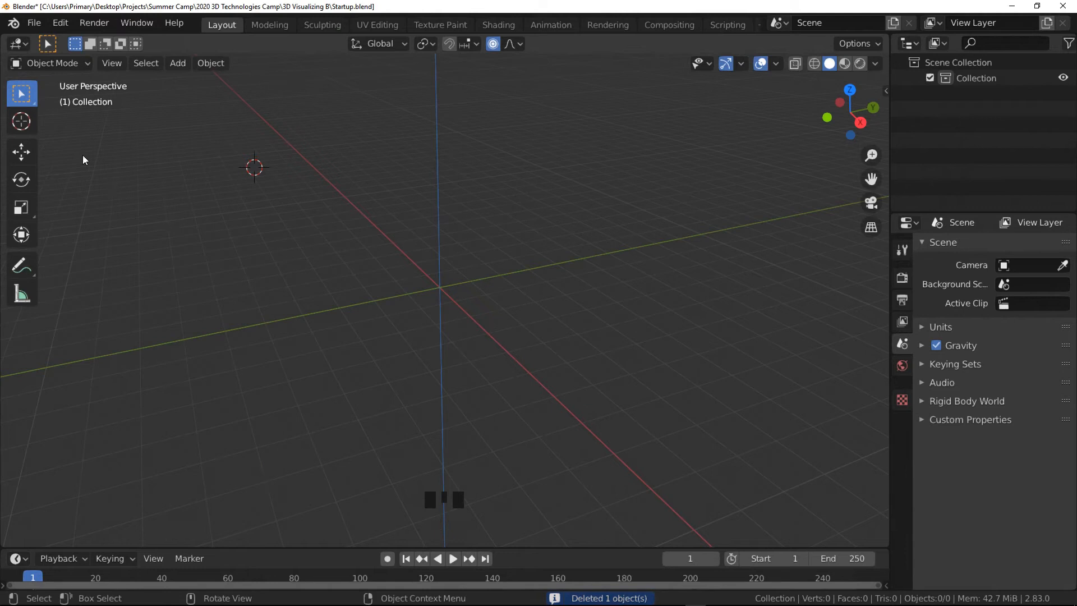
- Place the 3D cursor at the world origin with the Cursor tool and add a cone there
click(21, 121)
click(432, 291)
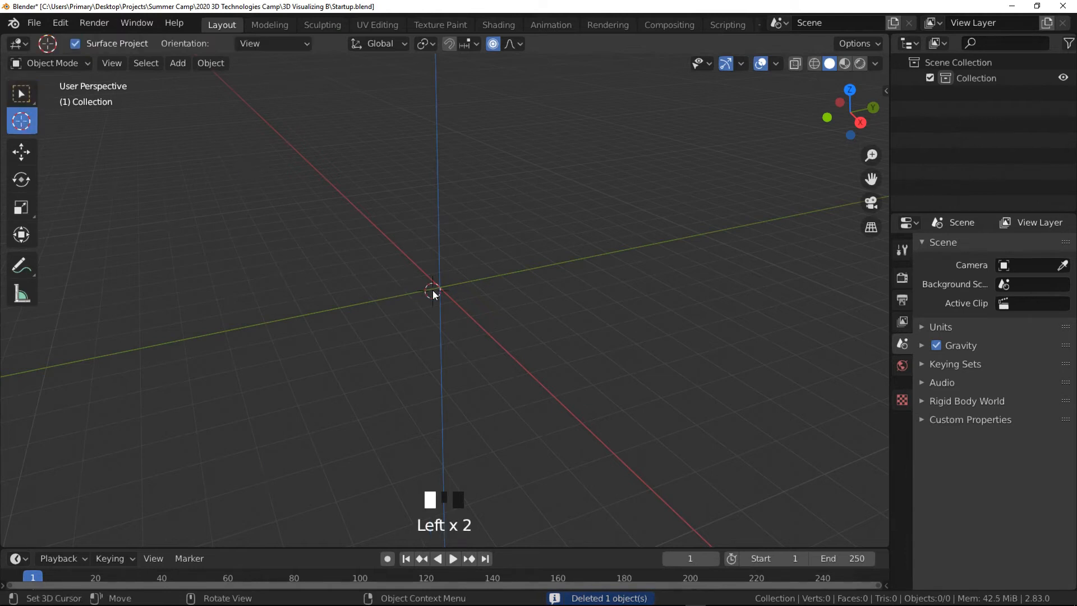
click(184, 63)
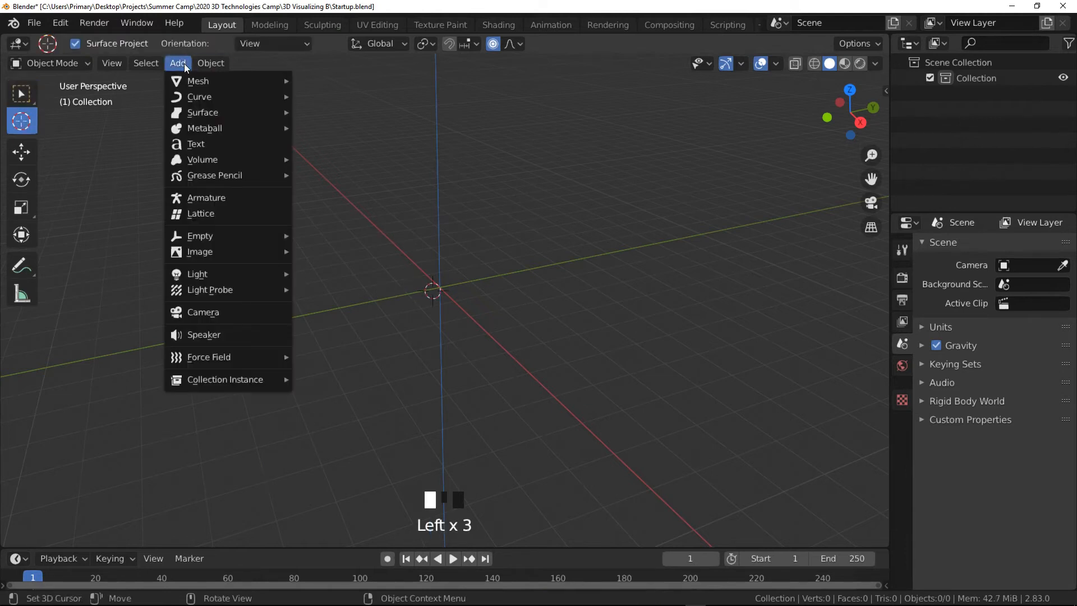
mouse_move(224, 79)
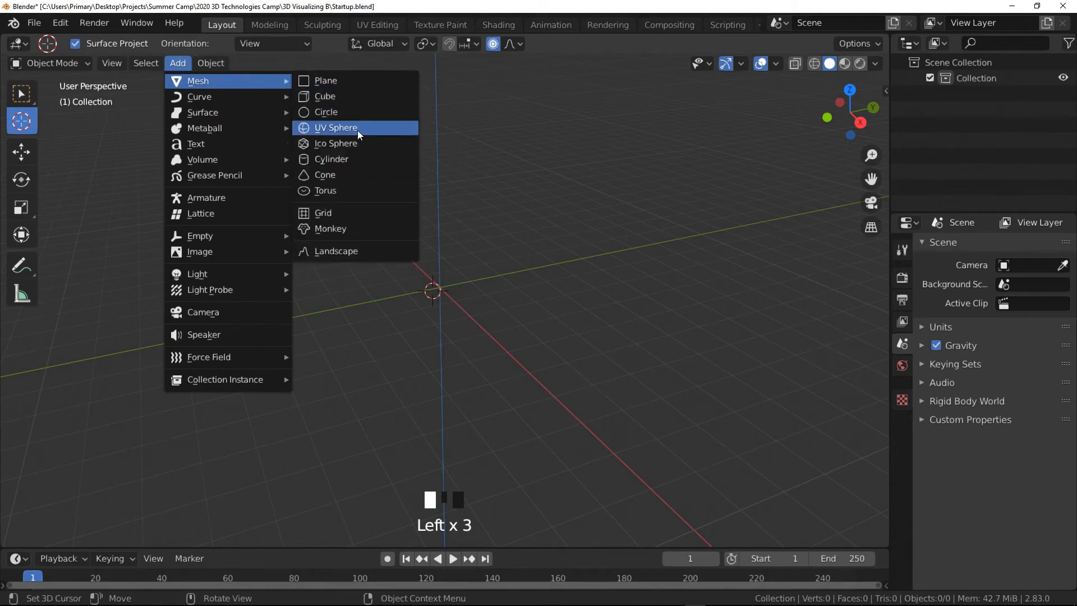
click(342, 174)
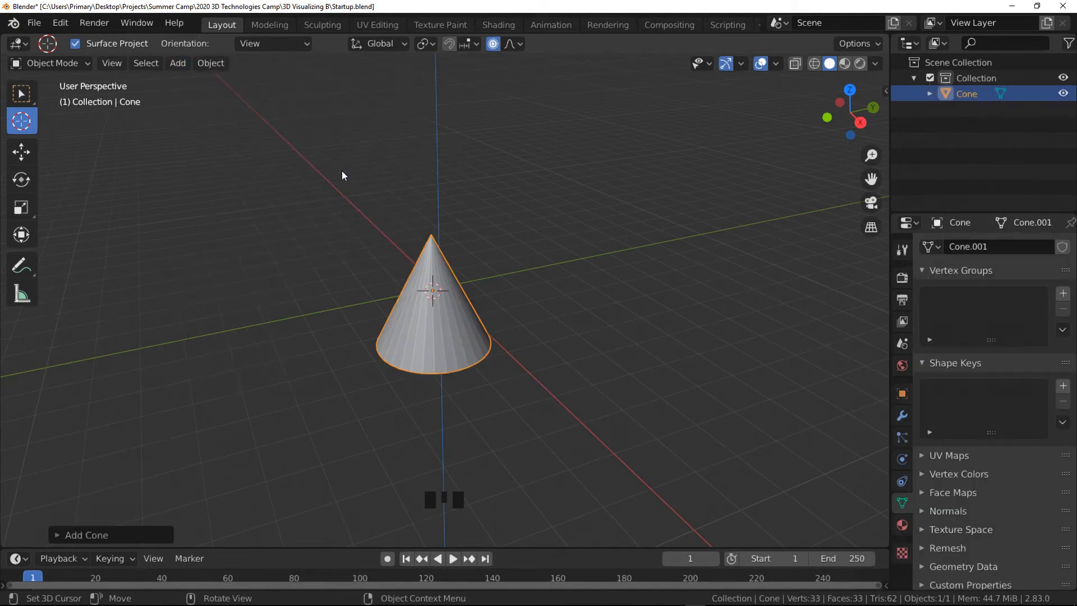
- Adjust the new cone's options to 9 vertices, 1.81 m radius and 2.68 m depth
click(22, 94)
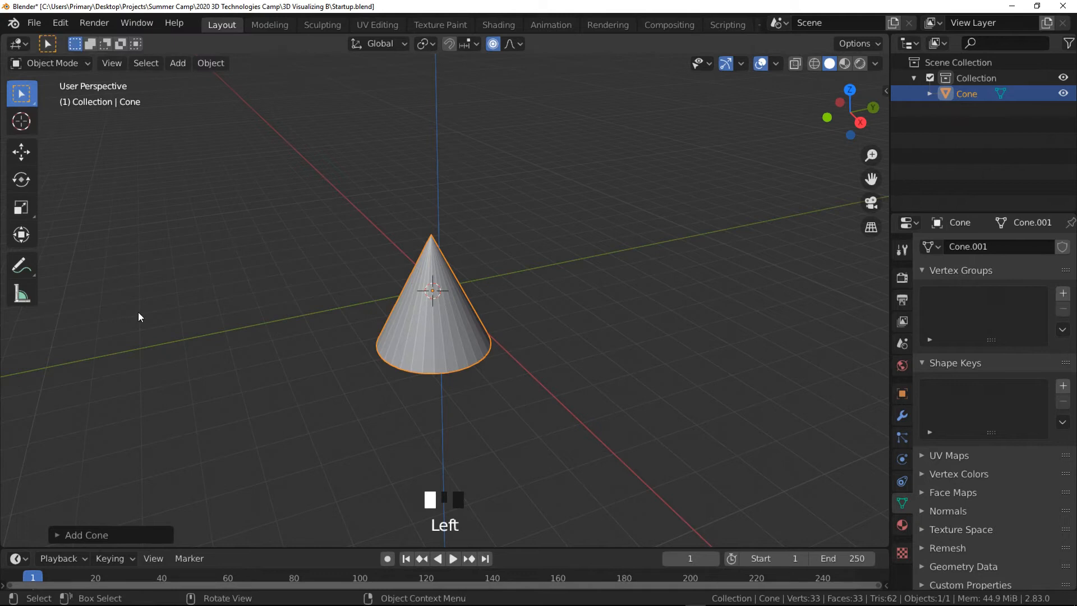
click(57, 535)
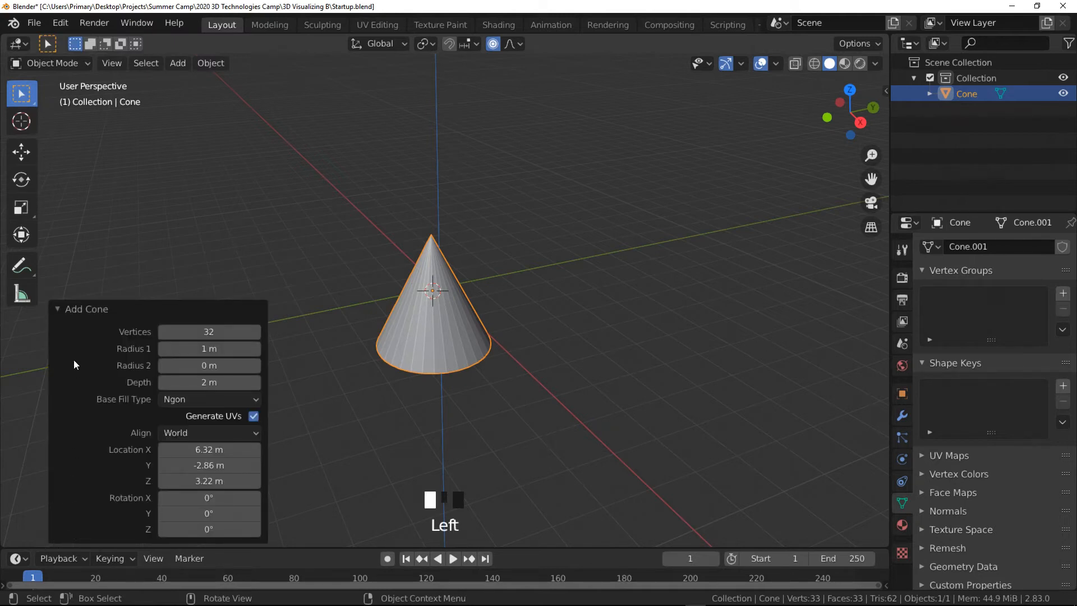
click(163, 332)
click(163, 332)
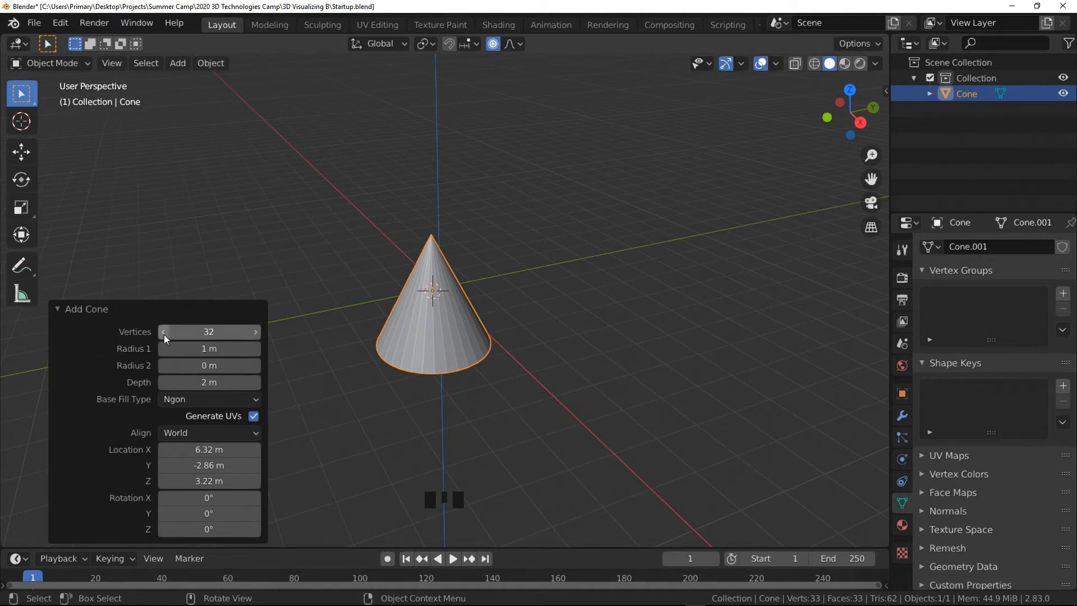
click(163, 332)
click(163, 331)
click(163, 332)
click(163, 331)
click(163, 332)
click(163, 331)
click(164, 331)
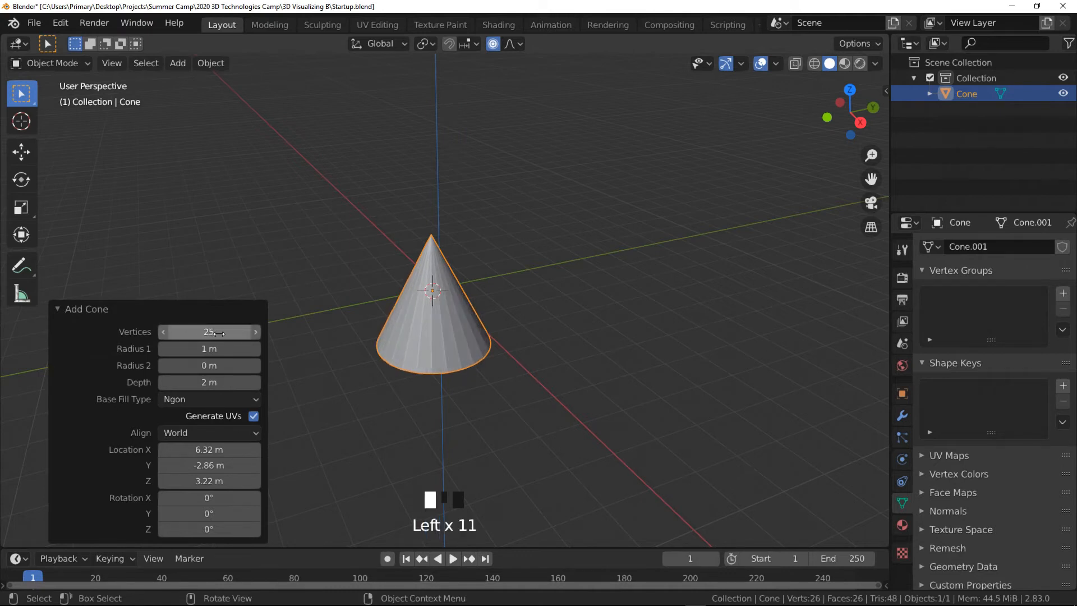
click(163, 332)
drag(205, 335, 239, 398)
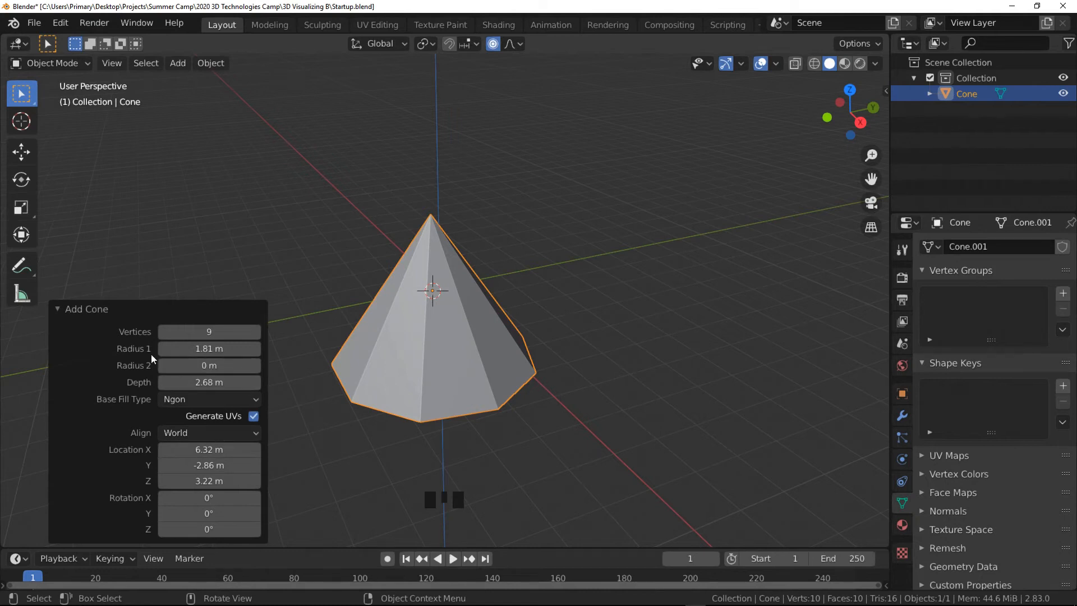
click(58, 310)
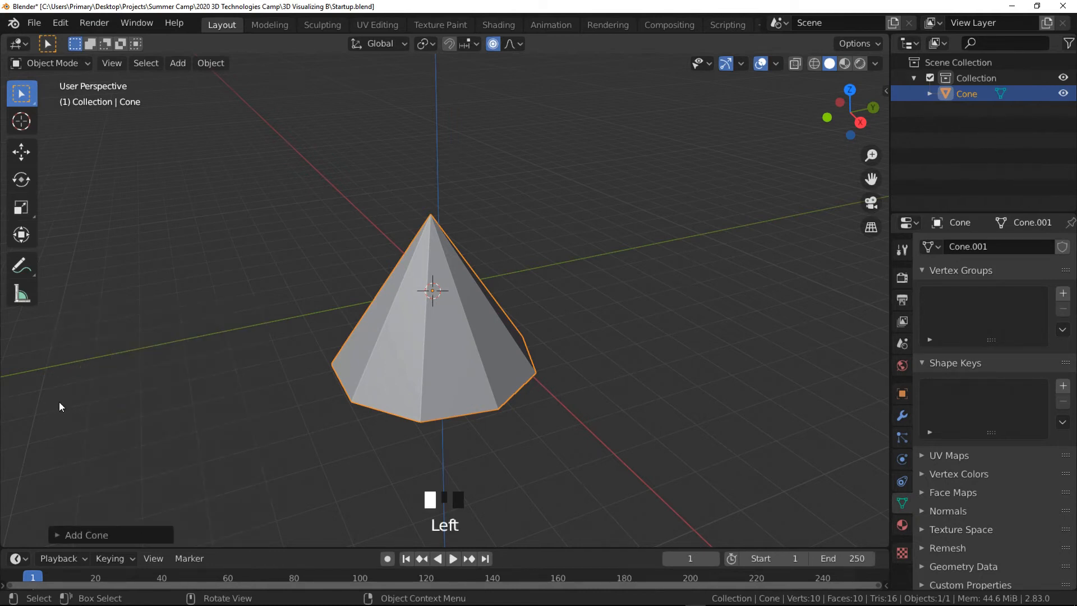
- Deselect everything, reselect the cone and delete it
click(58, 533)
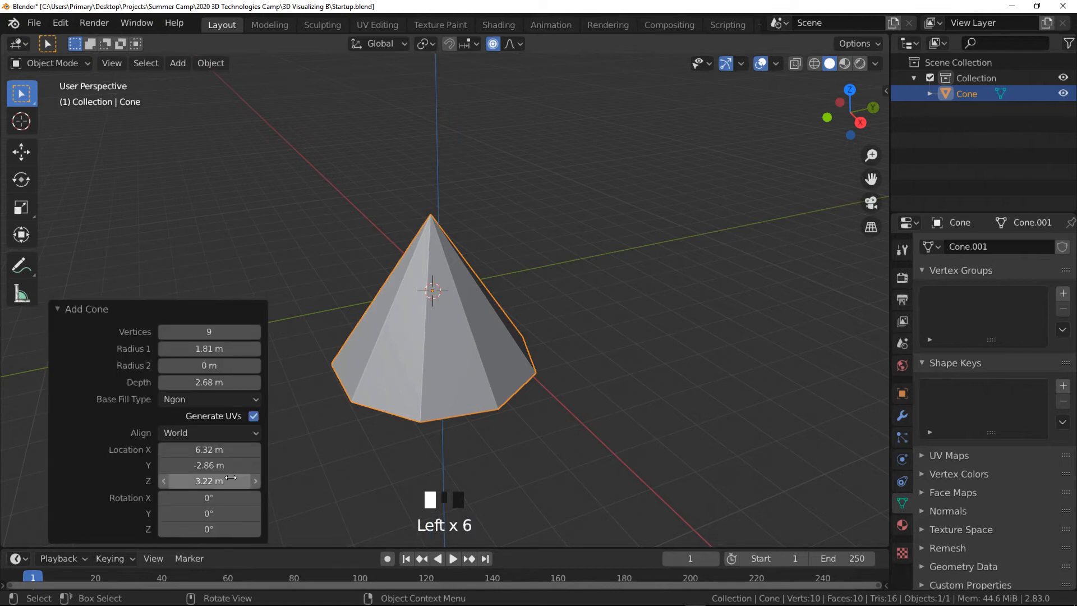
click(740, 201)
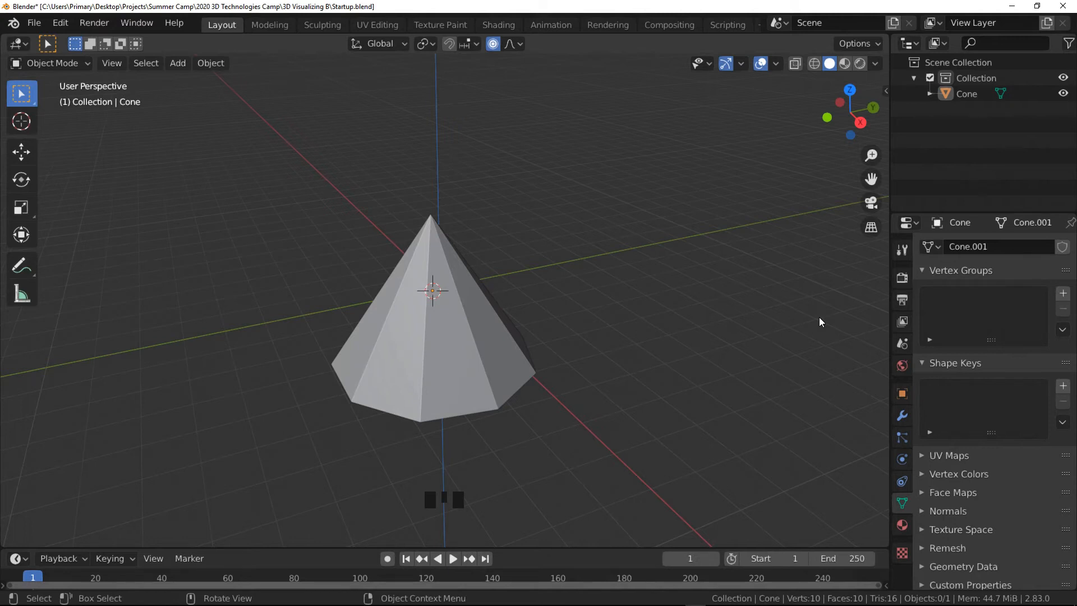
click(509, 372)
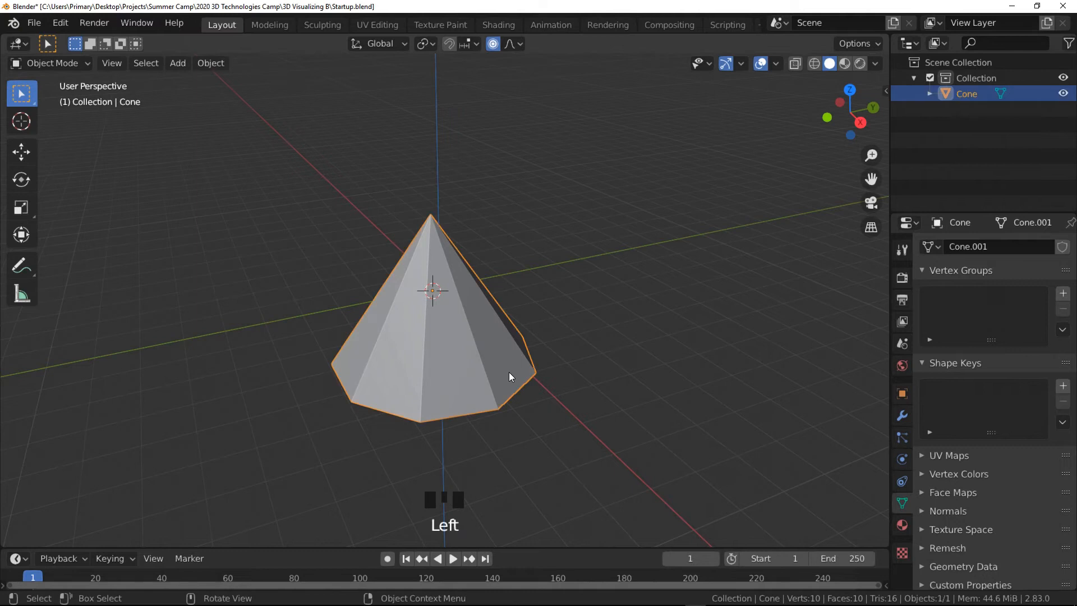
key(Delete)
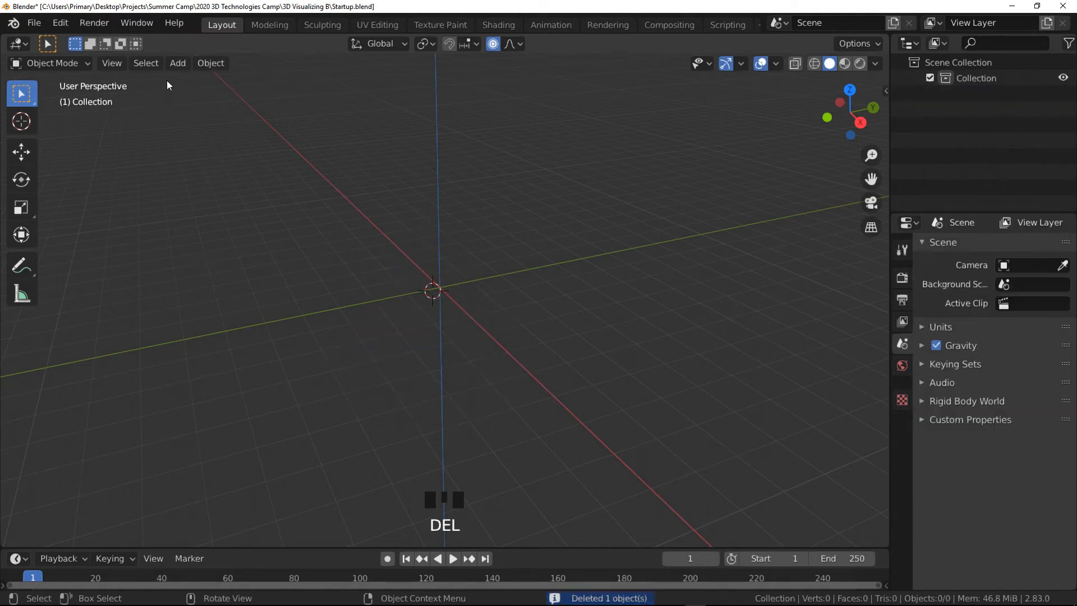
- Add a new mesh primitive at the 3D cursor
click(177, 63)
mouse_move(191, 83)
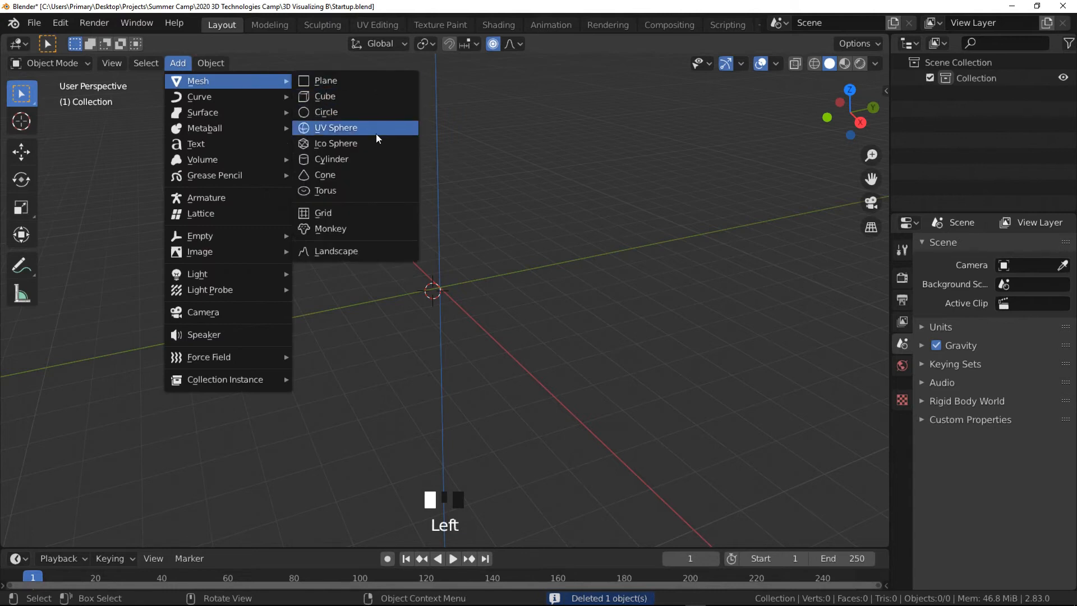
click(330, 169)
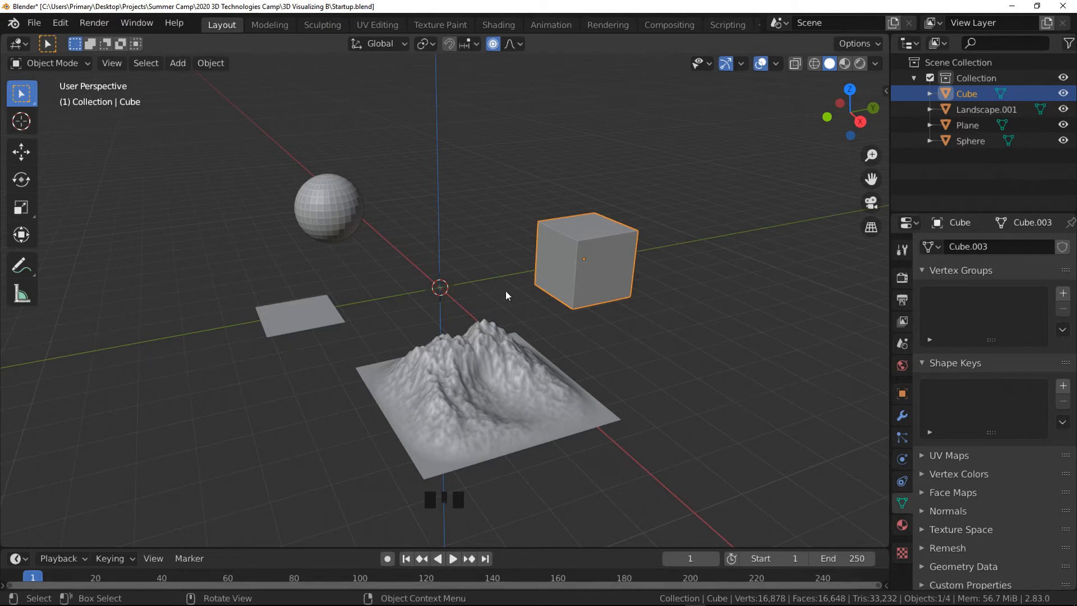
- Select the sphere, the plane, the landscape and the cube one at a time
click(331, 216)
click(308, 315)
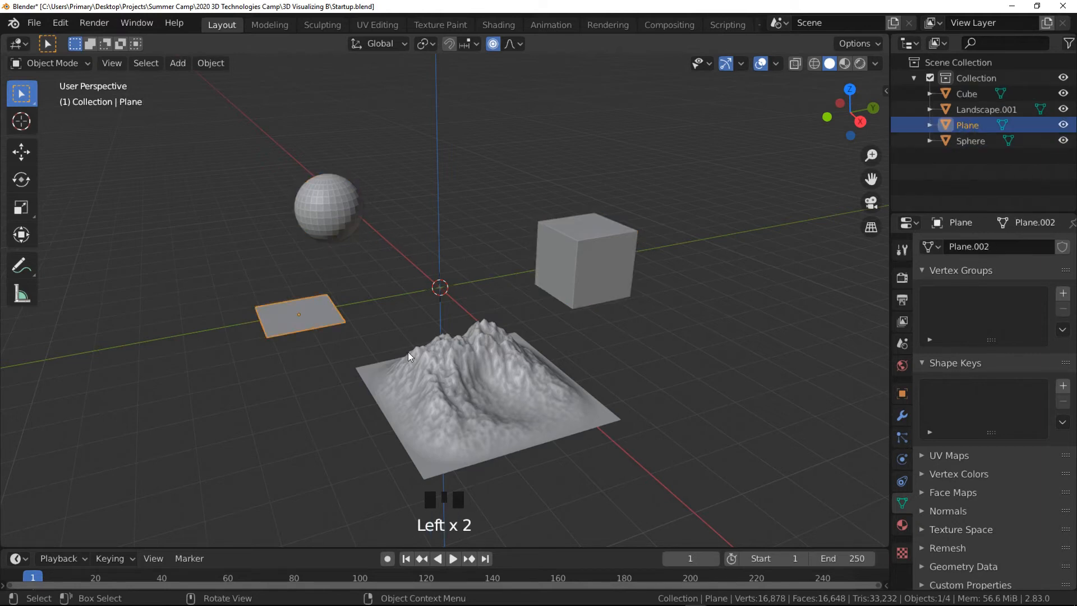
click(450, 365)
click(589, 274)
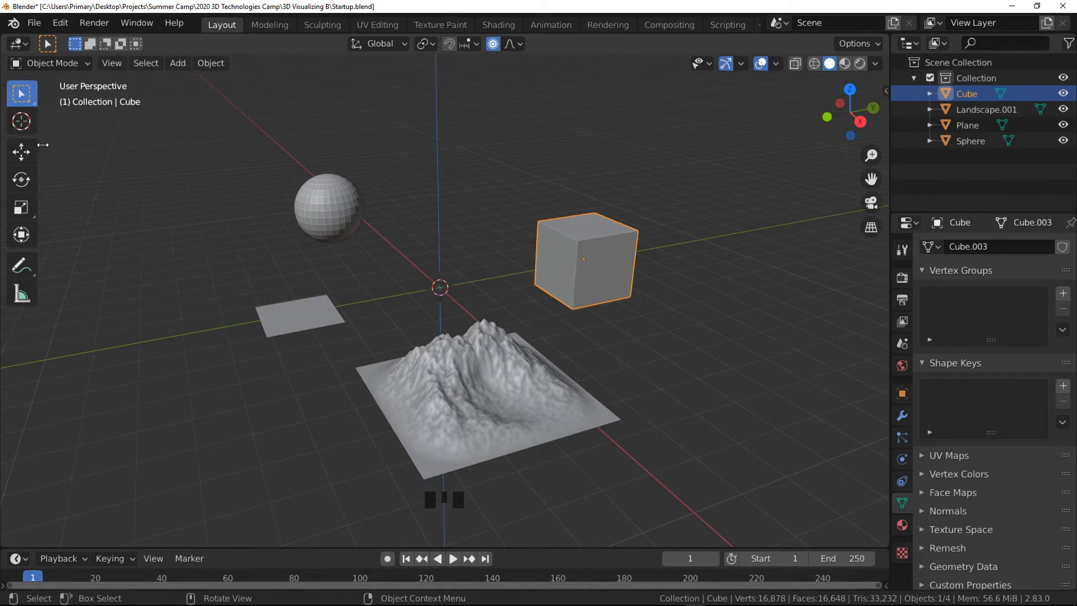
- Widen the toolbar to show tool names and add the sphere, plane, landscape and cube to one selection
drag(37, 144, 108, 156)
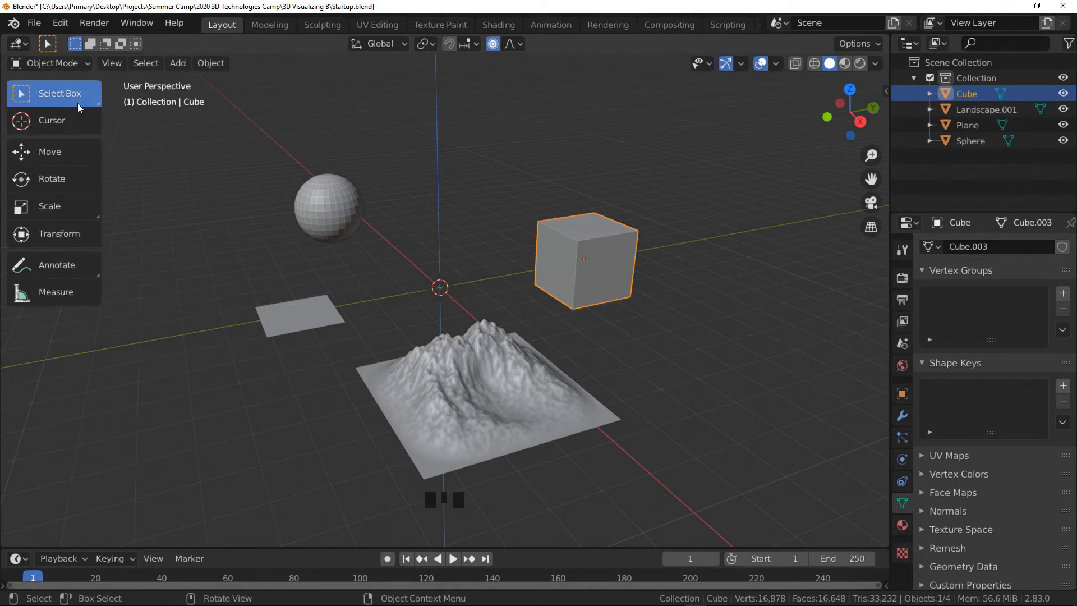
click(320, 203)
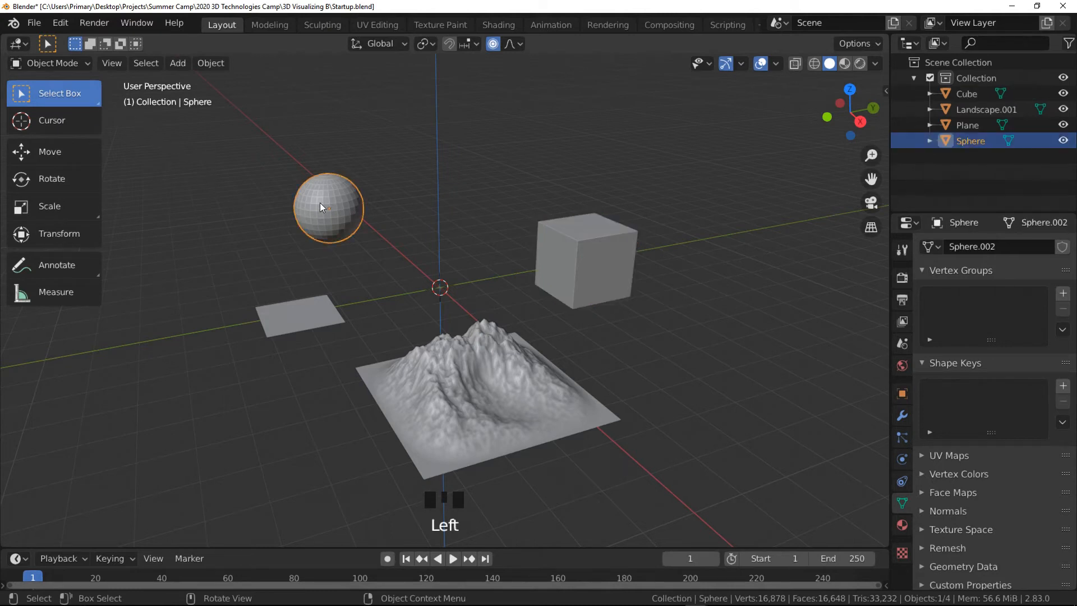
shift+click(310, 316)
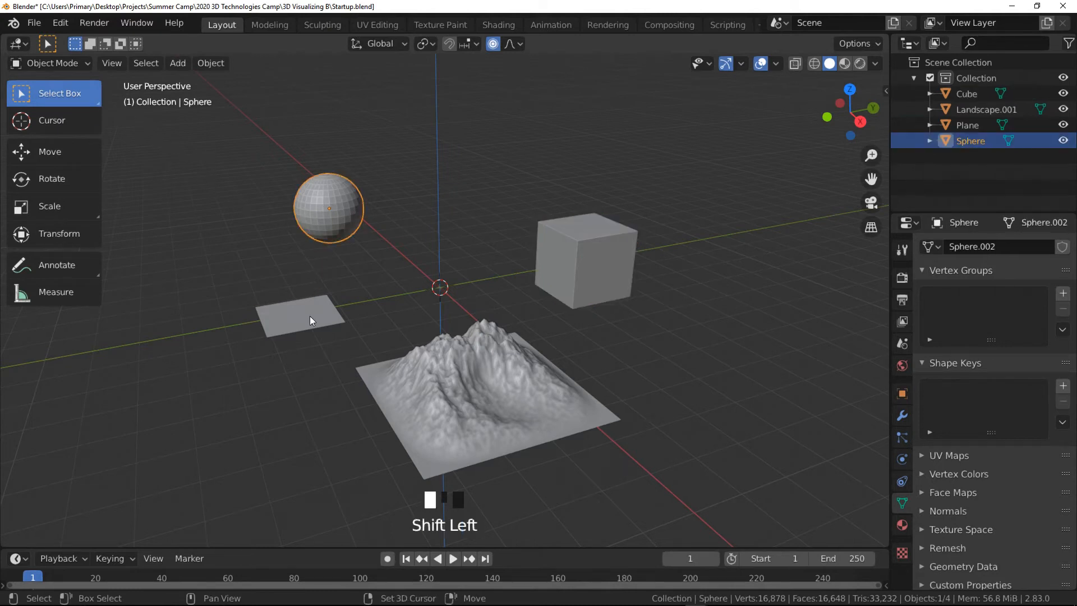
shift+click(411, 380)
shift+click(599, 241)
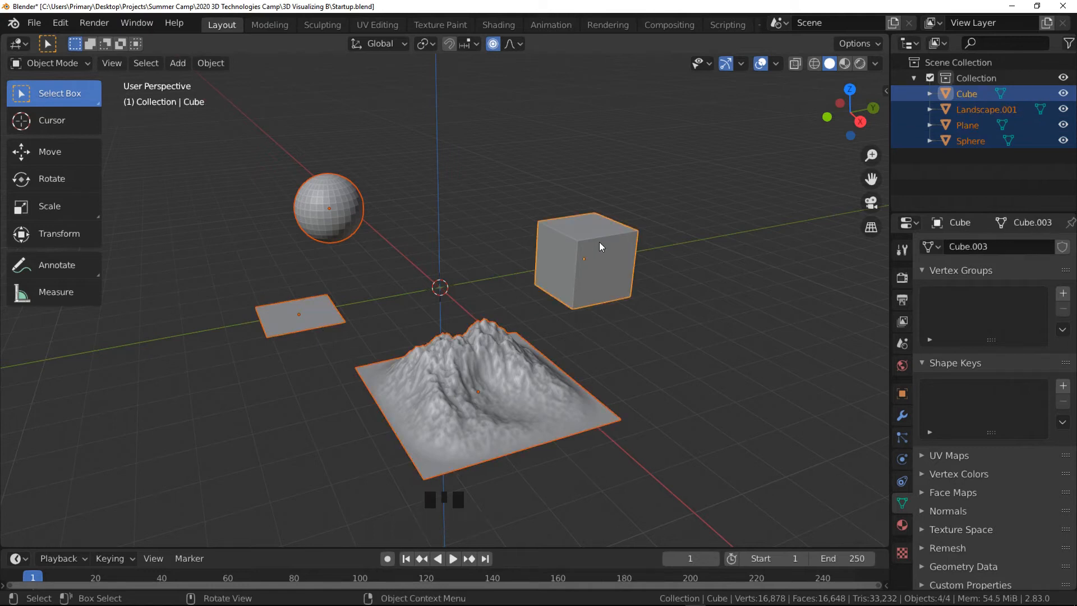
- Select only the cube, then select Landscape.001 by name in the scene's object list
click(604, 251)
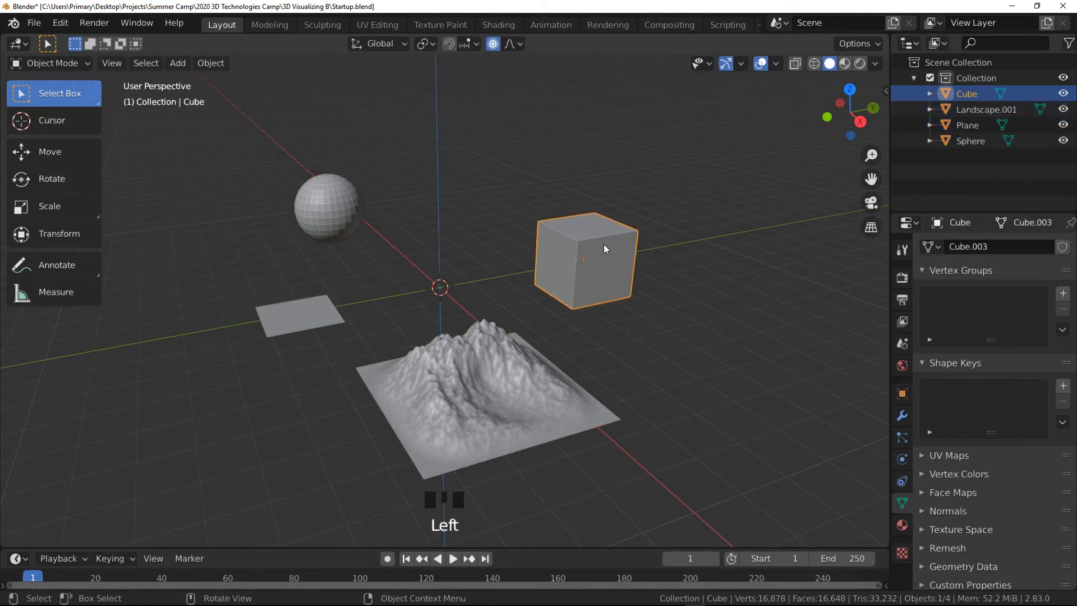
click(975, 111)
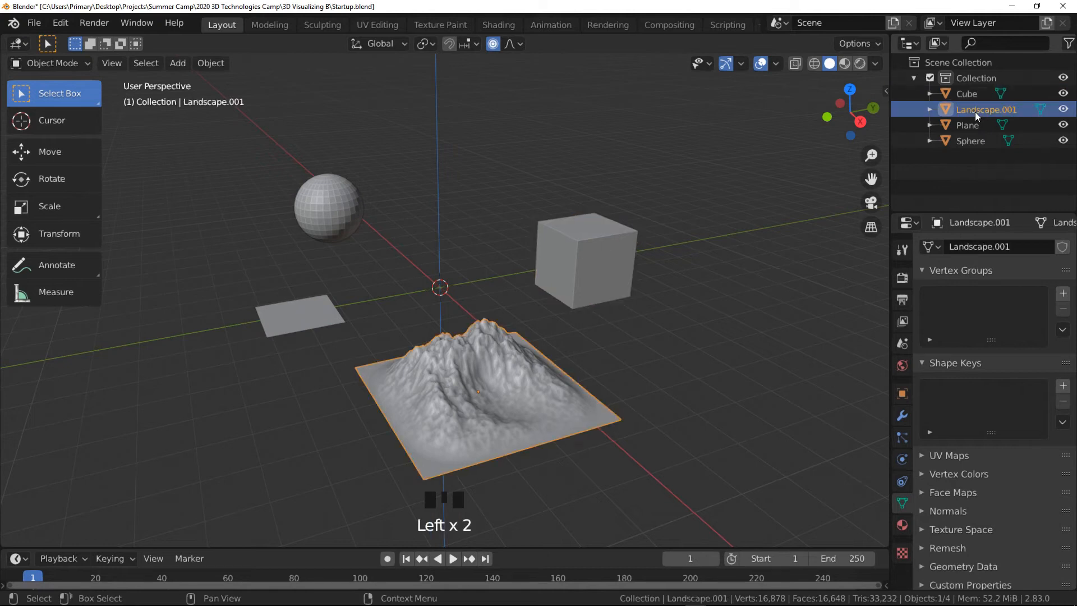
- Select the plane, sphere, cube and landscape one at a time from the scene's object list
click(971, 124)
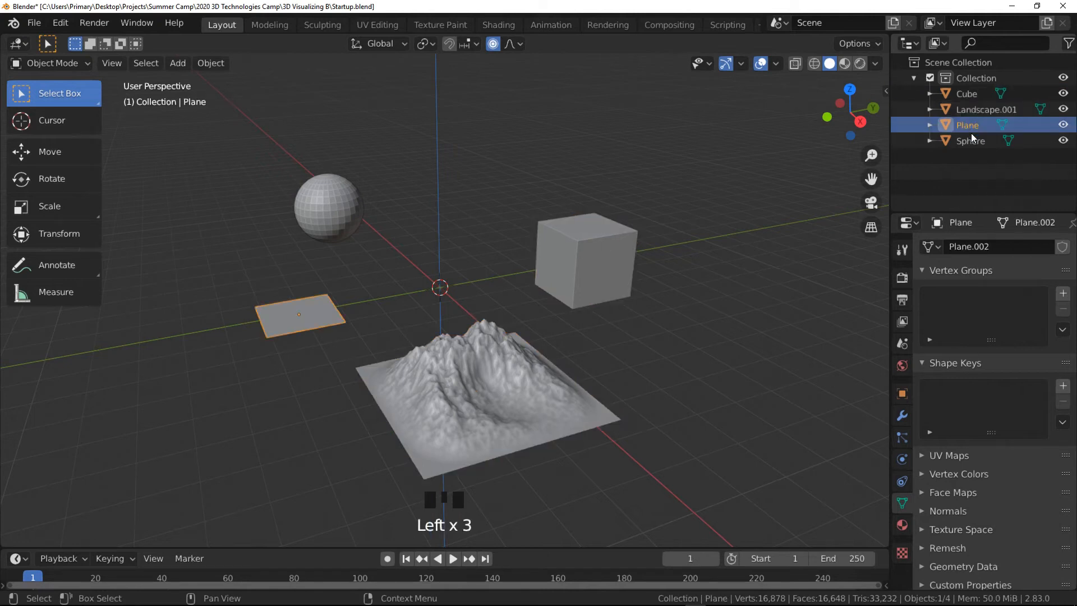
click(971, 140)
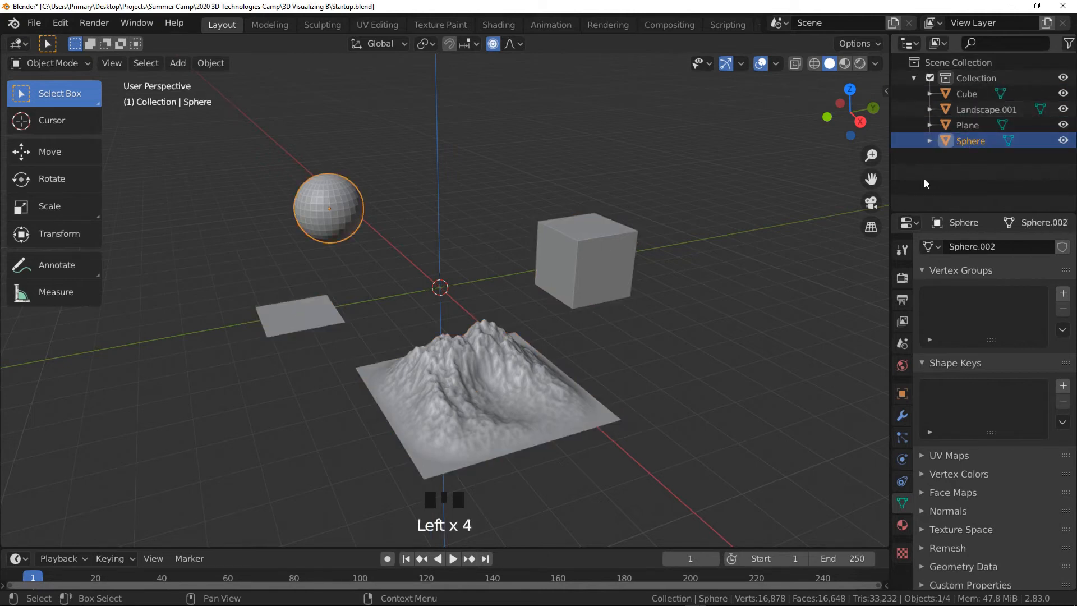
click(961, 93)
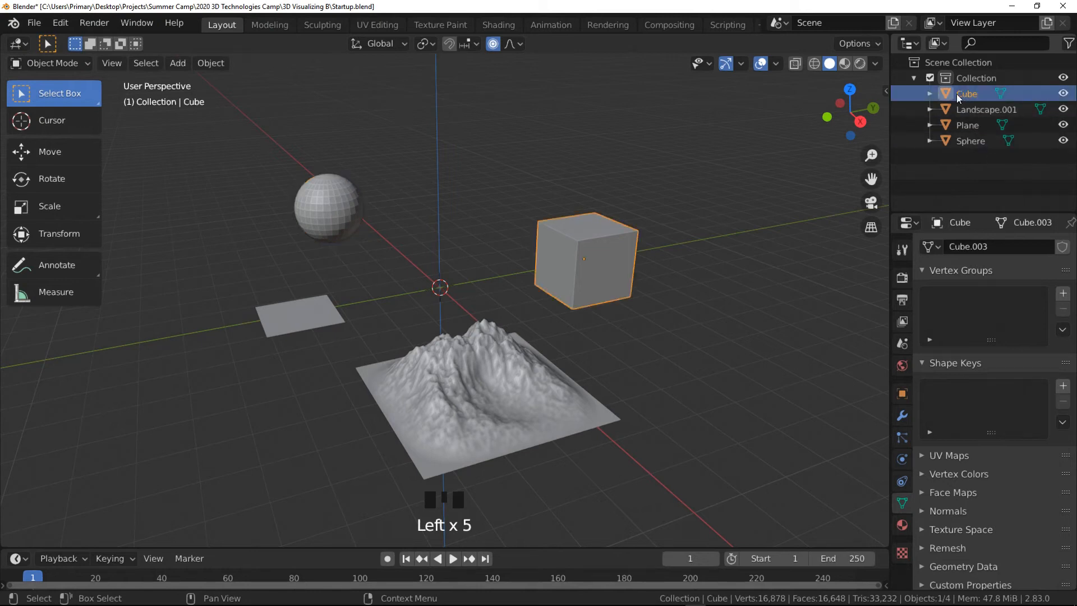
click(957, 110)
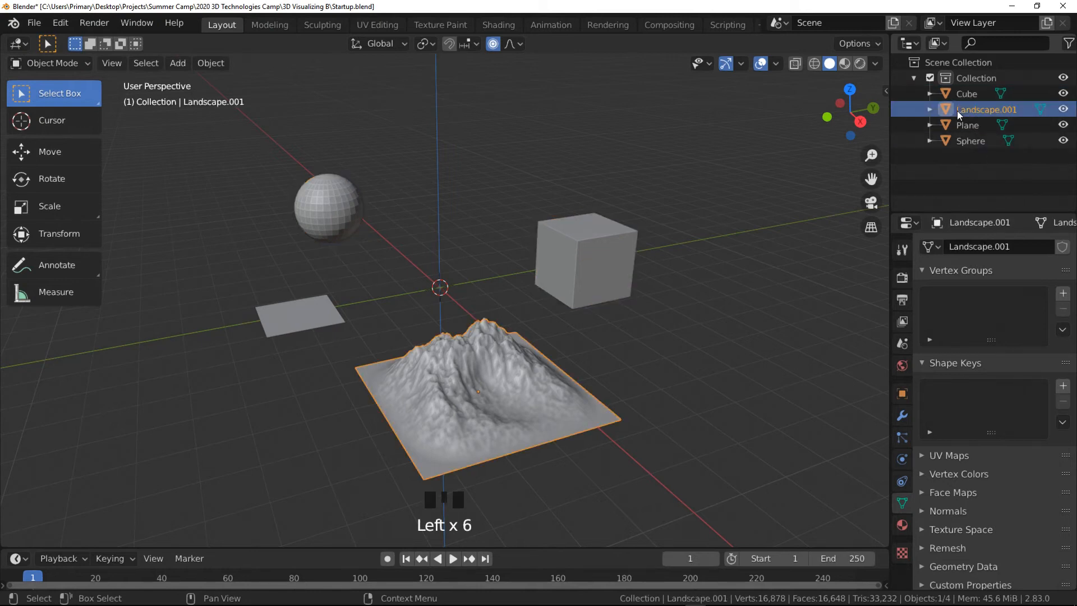
- Add the sphere, cube and plane to the landscape selection from the object list
ctrl+click(962, 141)
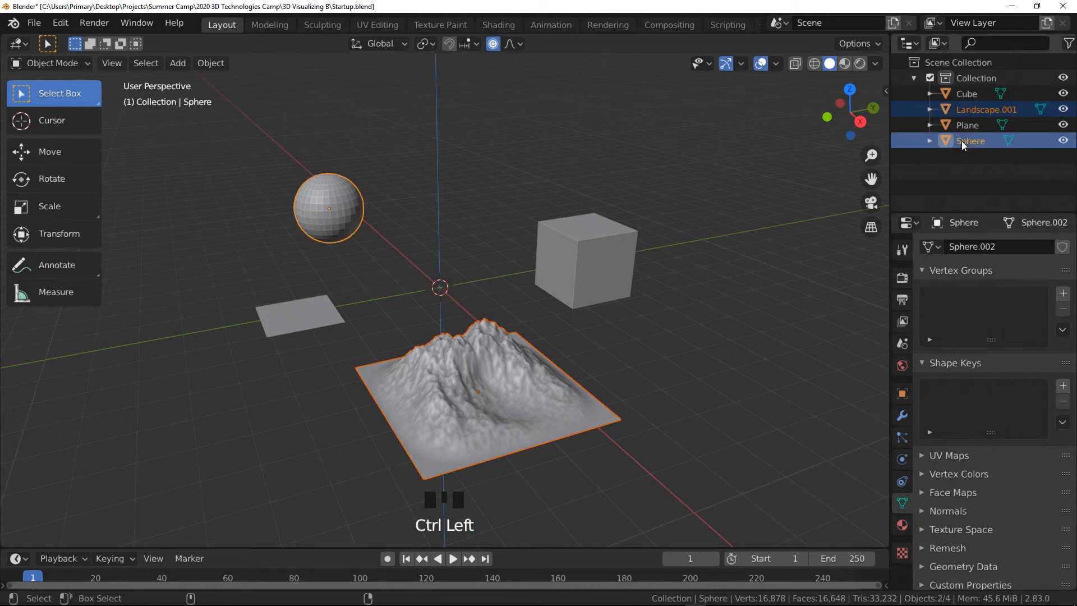
ctrl+click(963, 93)
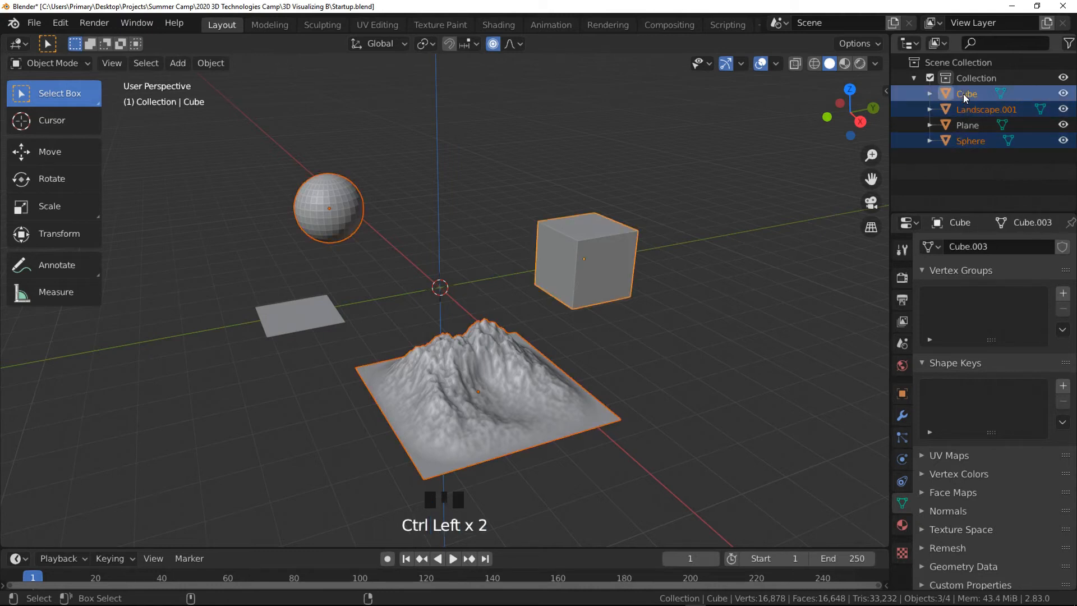
ctrl+click(966, 125)
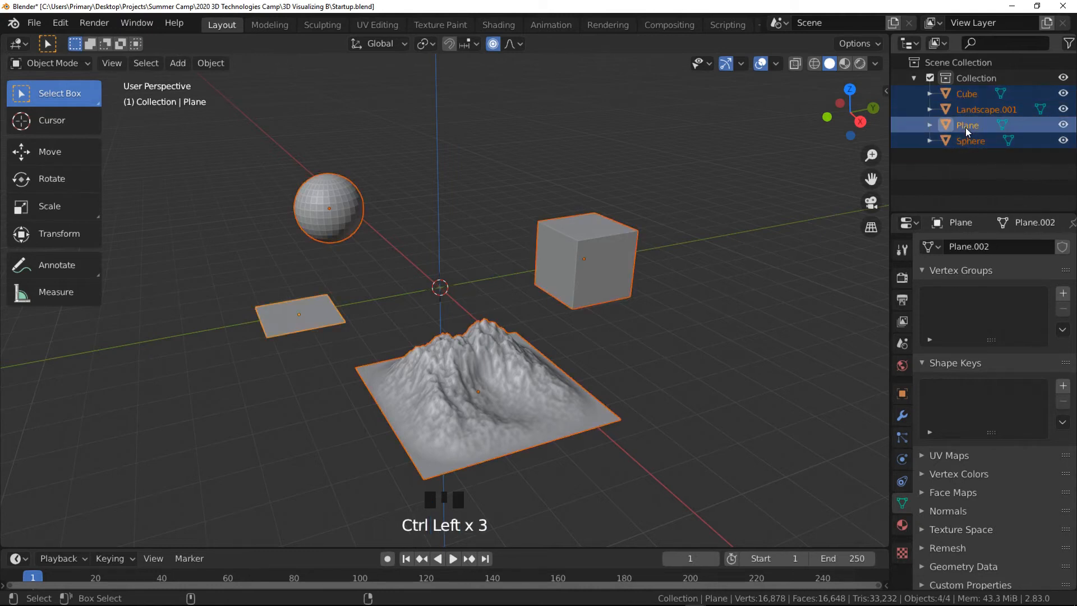
- Select only the cube, then extend the selection down the object list to include all four objects
click(967, 93)
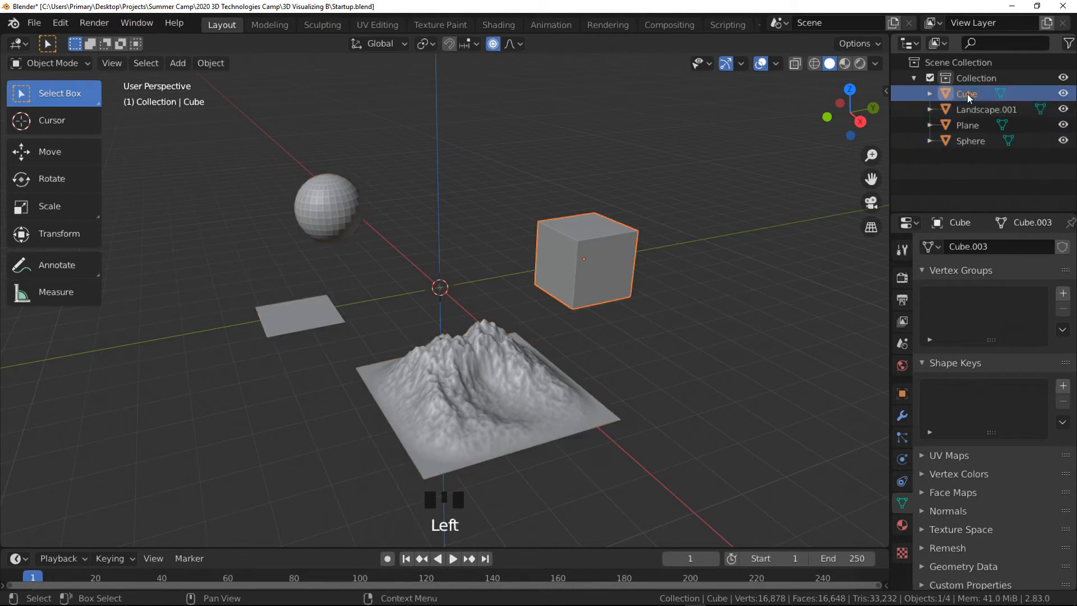
shift+click(970, 139)
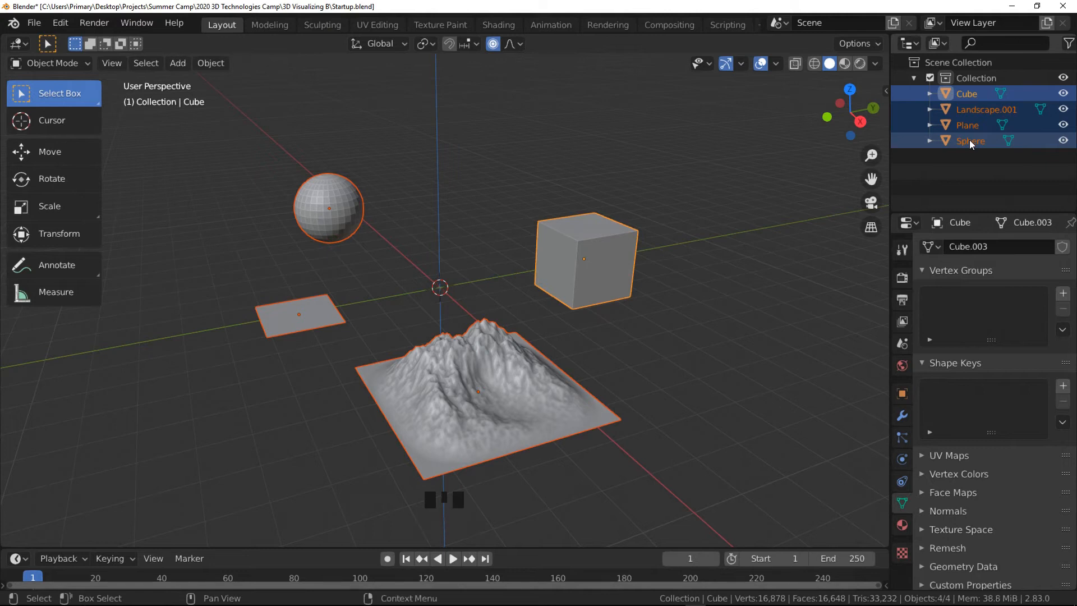
- Deselect everything, select the sphere in the viewport, and activate the Move tool
click(813, 295)
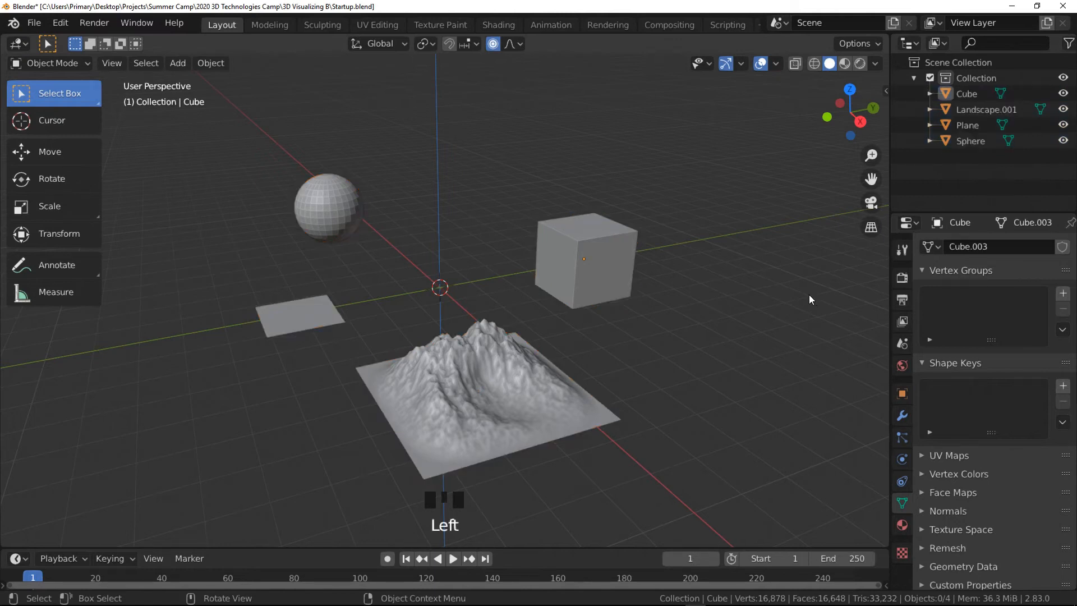
click(345, 202)
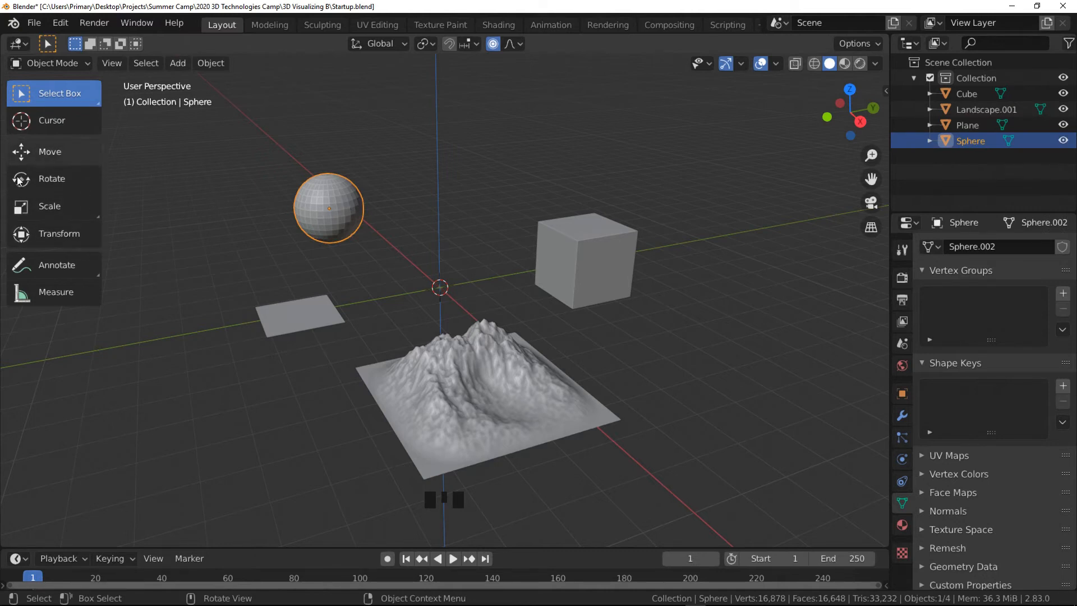
click(126, 174)
click(56, 151)
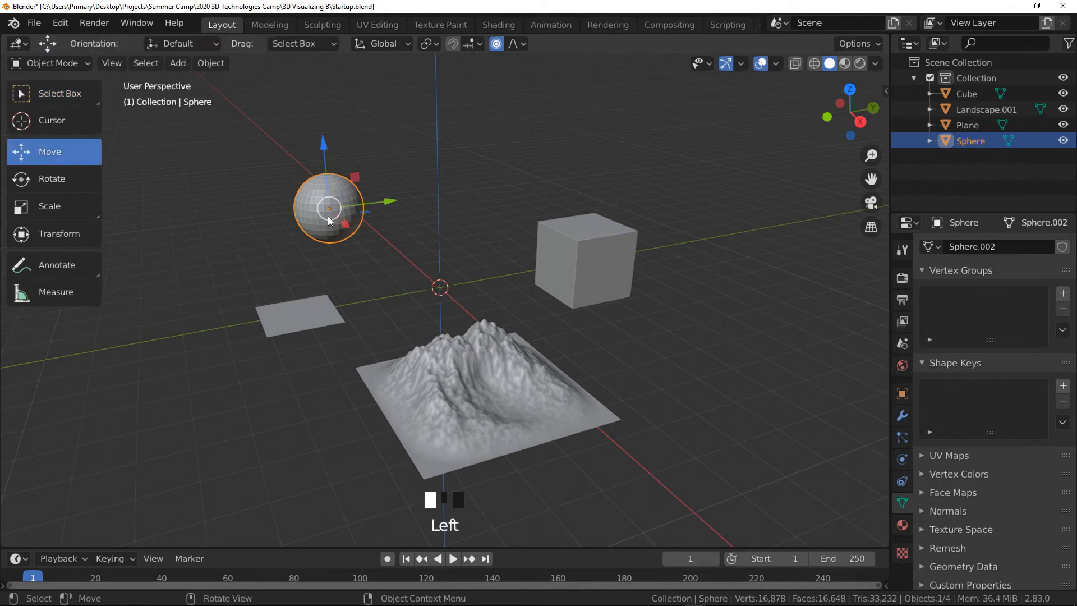
- Move the sphere with the Move gizmo, first toward the left, then back toward the center
drag(384, 201, 244, 249)
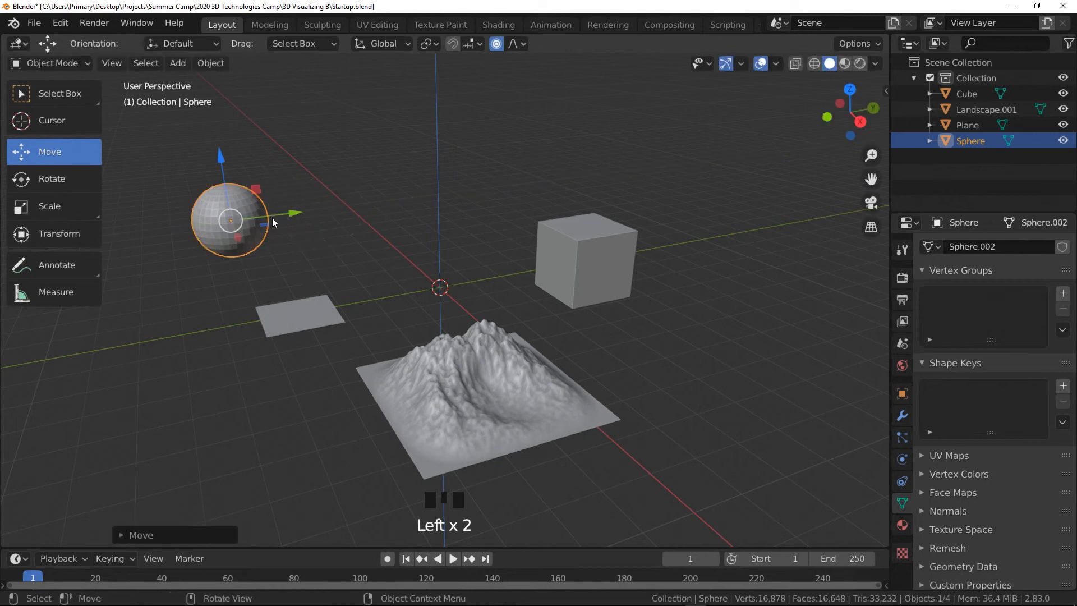
mouse_move(224, 163)
mouse_down()
mouse_move(218, 147)
mouse_move(212, 545)
mouse_move(225, 129)
mouse_move(231, 170)
mouse_up()
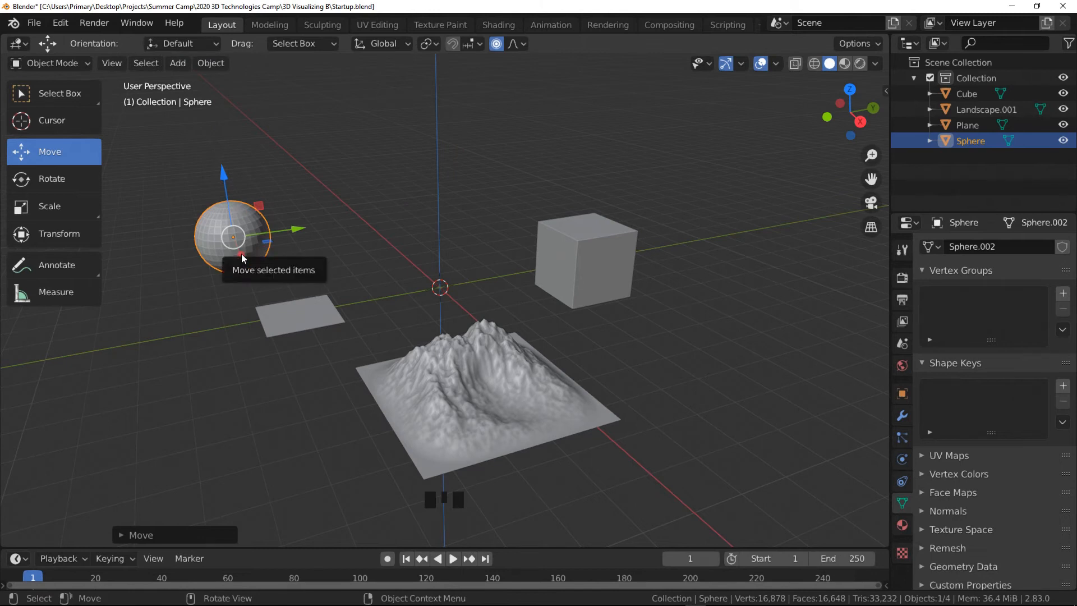
drag(236, 260, 214, 250)
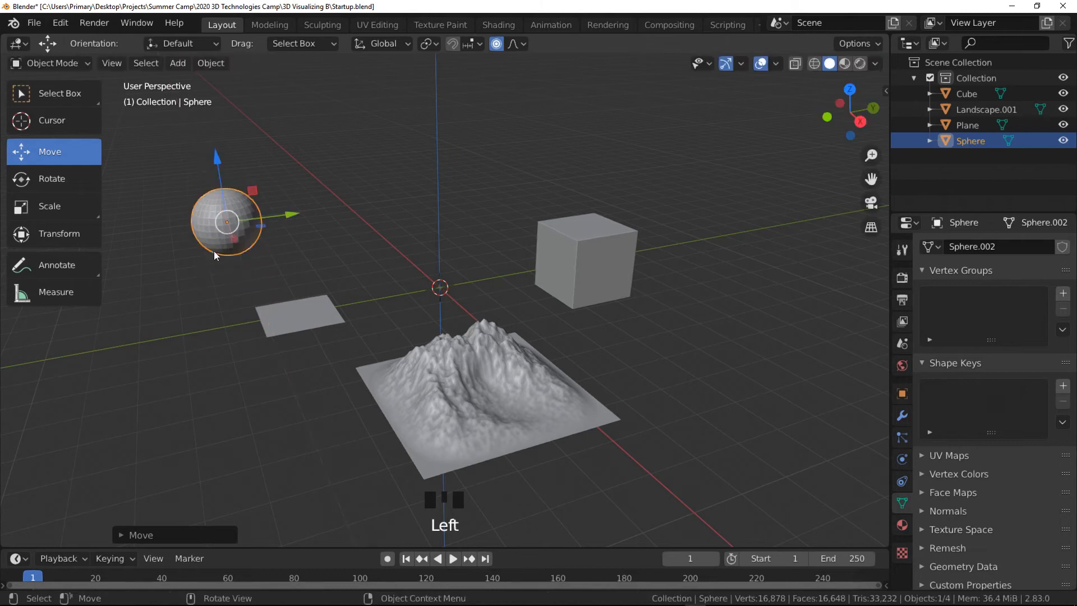
drag(288, 212, 442, 281)
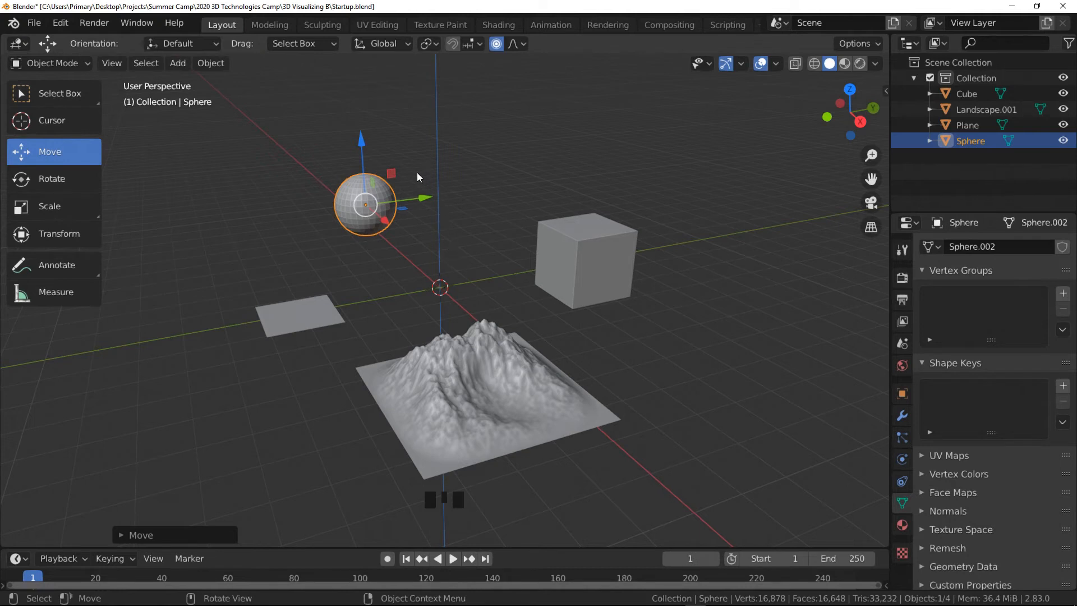
mouse_move(393, 174)
mouse_down()
mouse_move(392, 34)
mouse_move(389, 182)
mouse_up()
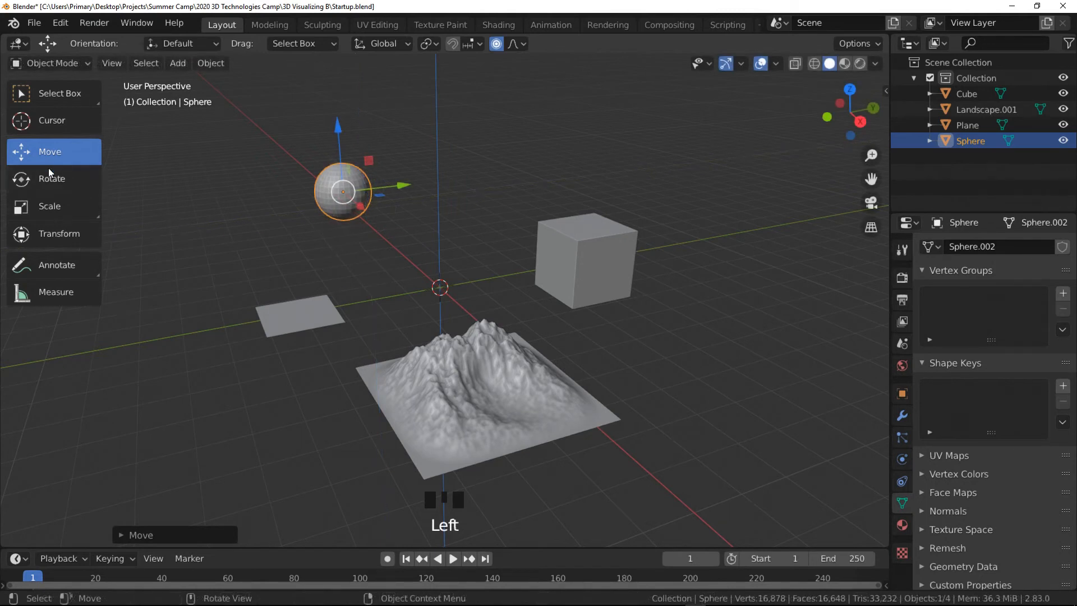
- Rotate the sphere with the Rotate tool's gizmo
click(69, 178)
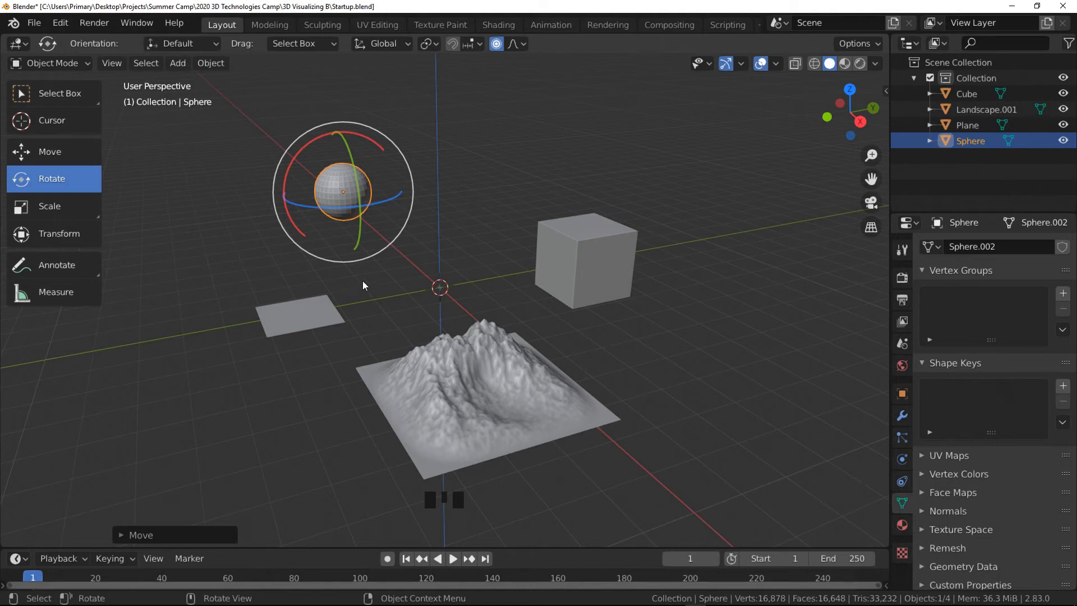
drag(386, 248, 432, 246)
- Scale the sphere with the Scale tool, dragging the gizmo's handles and axes
click(46, 208)
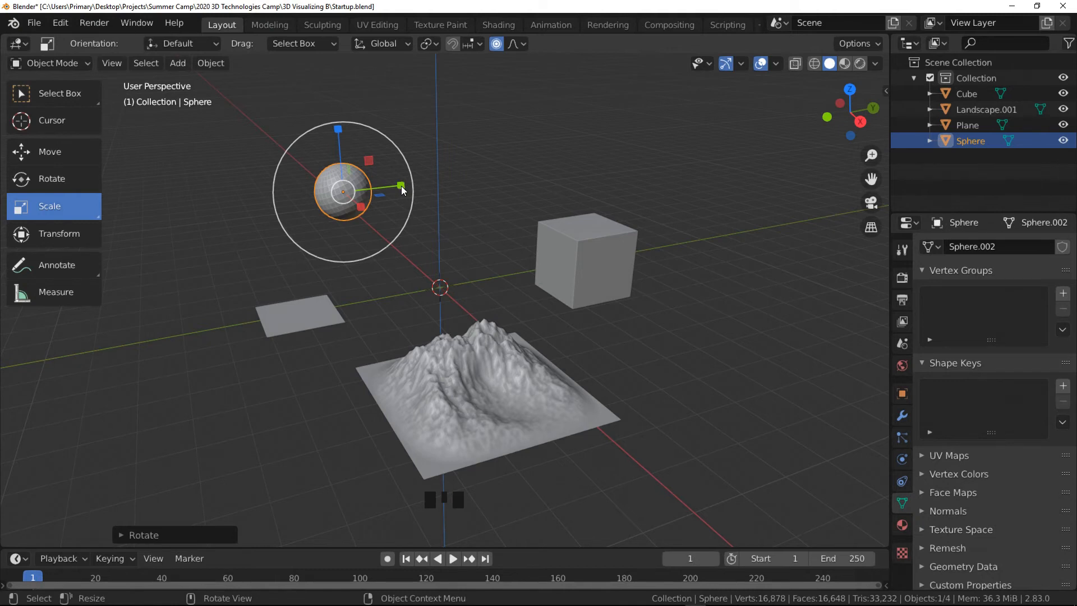
drag(401, 190, 349, 260)
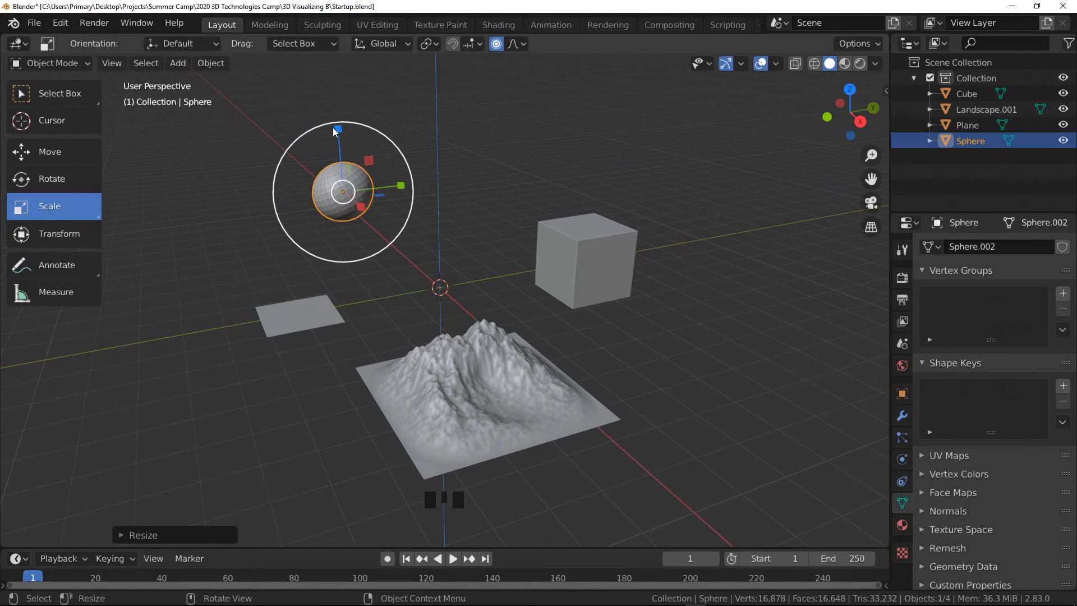
drag(338, 129, 336, 484)
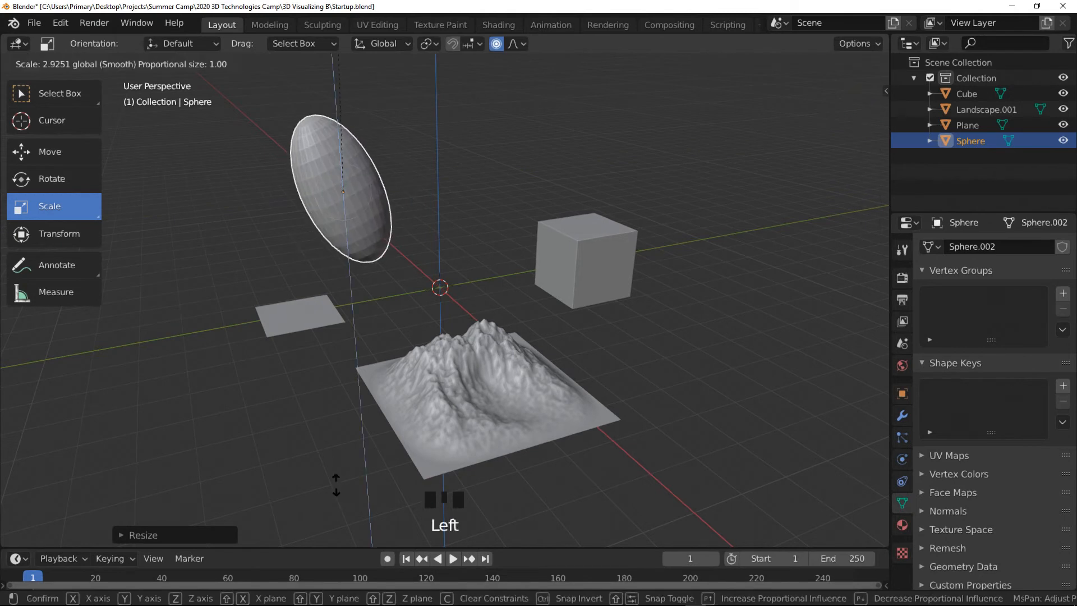
click(360, 120)
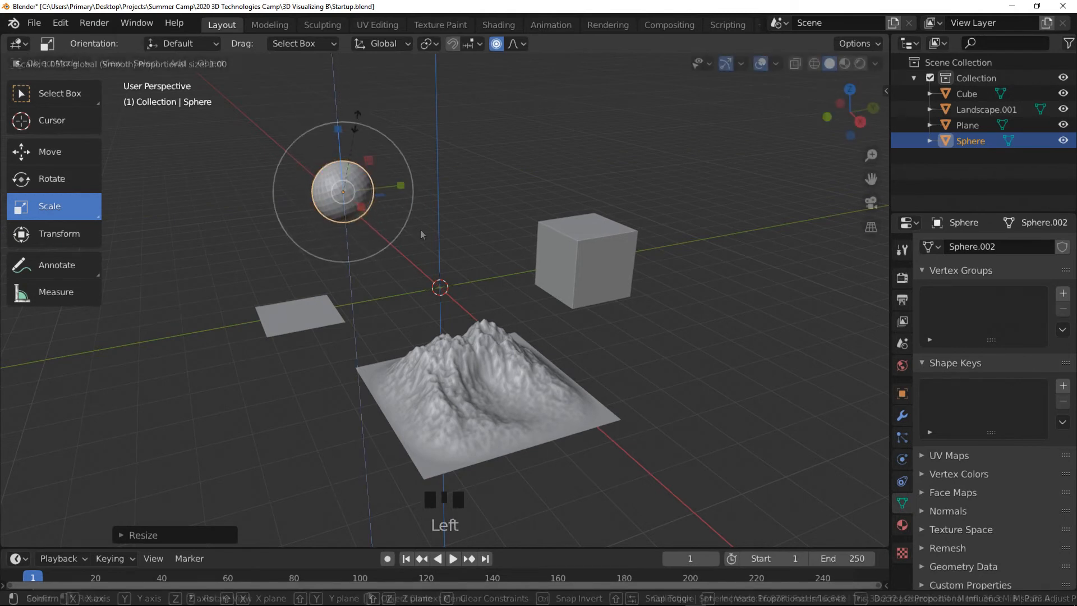
- Select the cube with the Move tool and, in the sidebar Transform panel, drag its X location to about 0.787 m
click(587, 237)
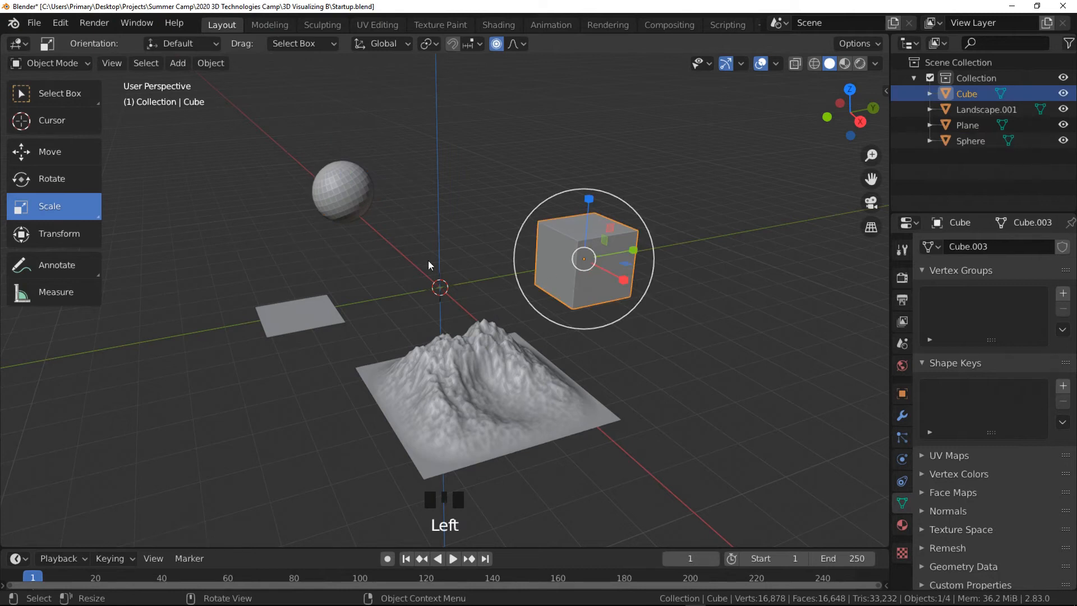
click(68, 150)
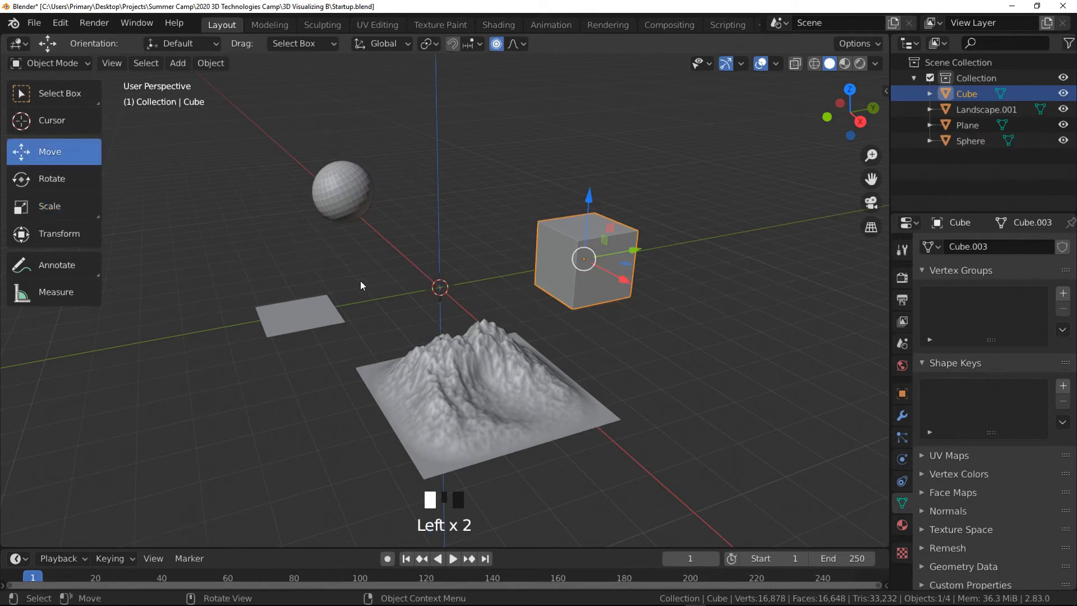
click(885, 92)
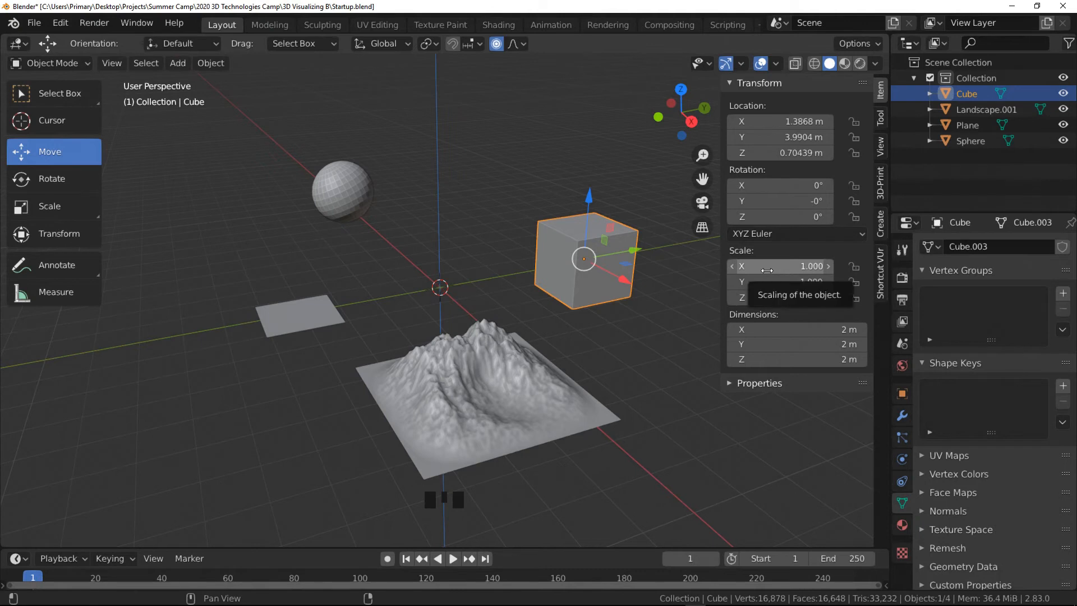
mouse_move(786, 118)
mouse_down()
mouse_move(729, 118)
mouse_move(794, 128)
mouse_up()
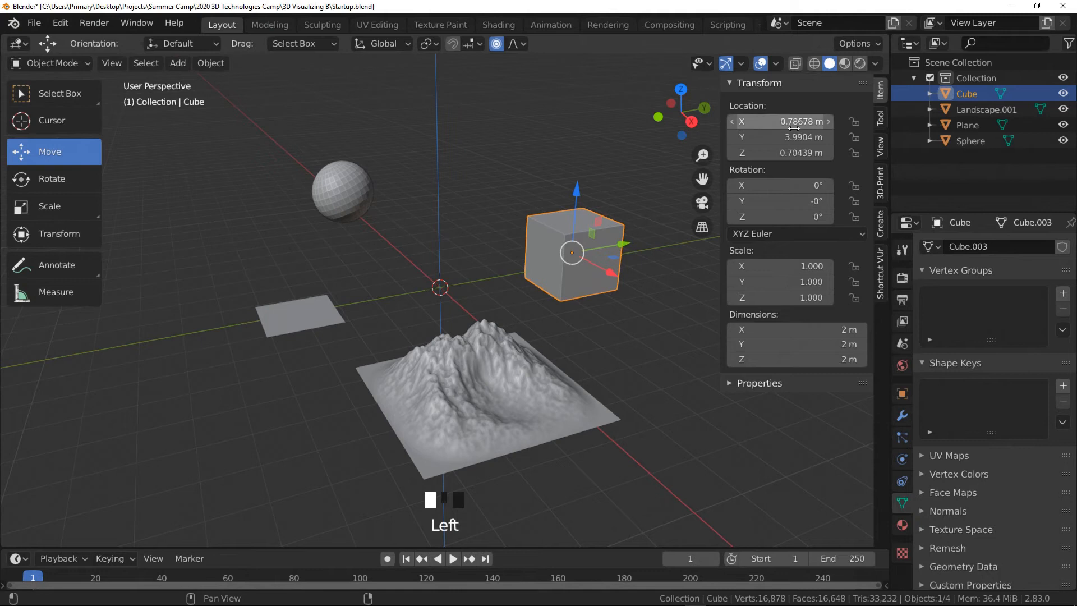
- Step the cube's Y location down and back up to 4.0204 m
click(733, 138)
click(733, 138)
click(733, 138)
click(733, 138)
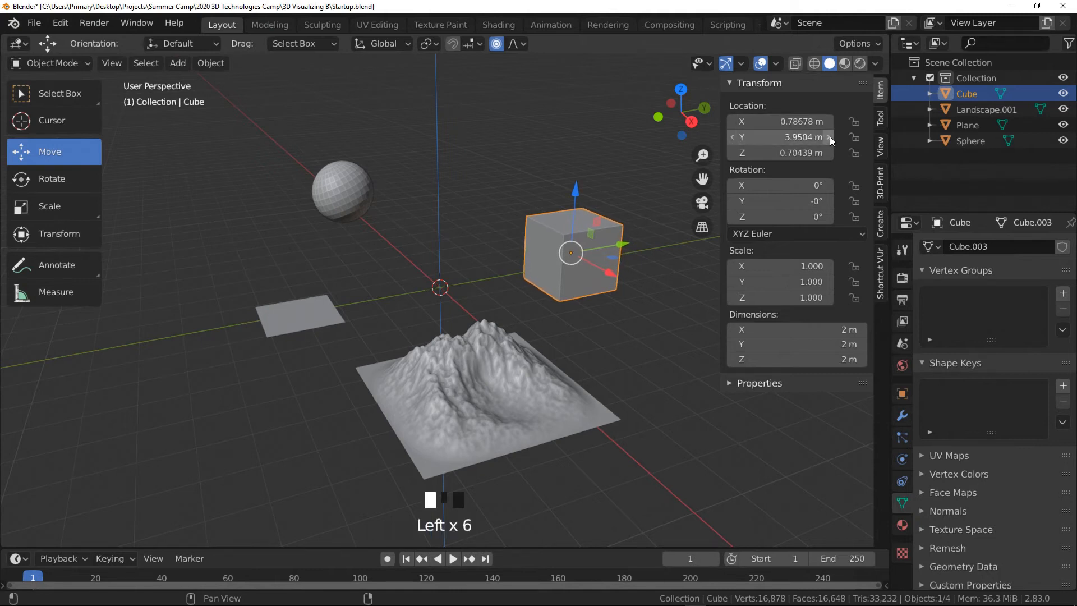
click(829, 138)
click(830, 138)
click(830, 137)
click(829, 137)
click(830, 138)
click(830, 138)
click(830, 138)
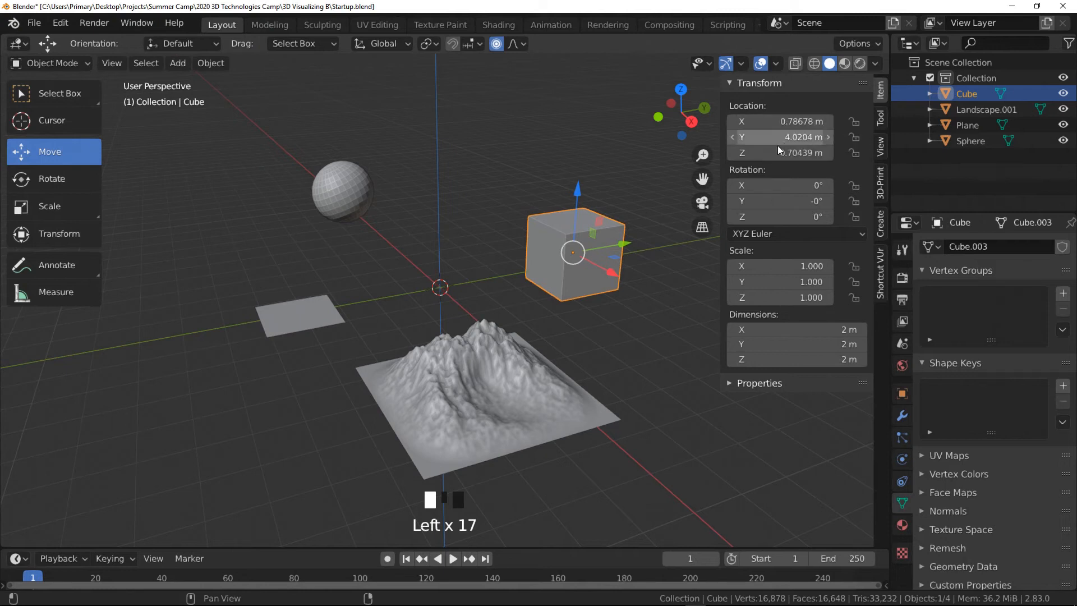
- Set the cube's Z location to 1 m, then drag across all three location fields to set them to 2.05 m
drag(780, 154, 781, 153)
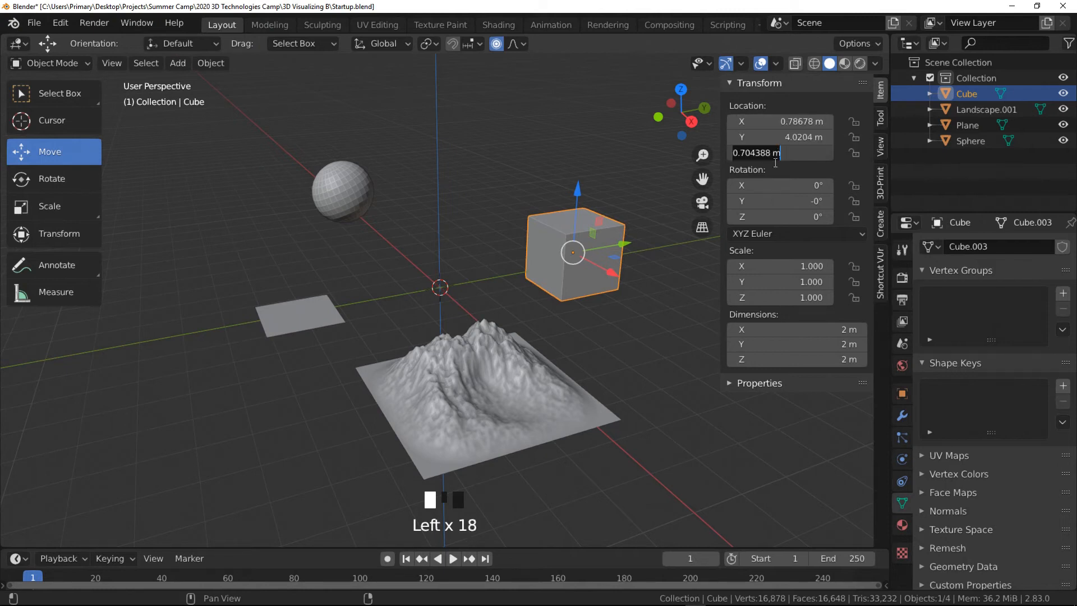
text(1)
key(Return)
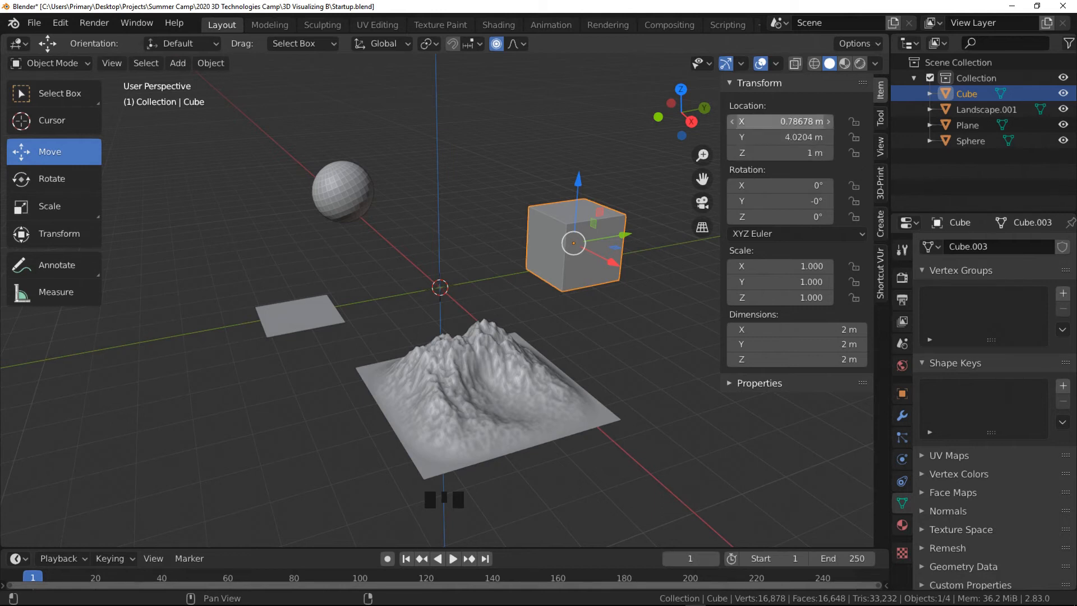
drag(788, 121, 787, 152)
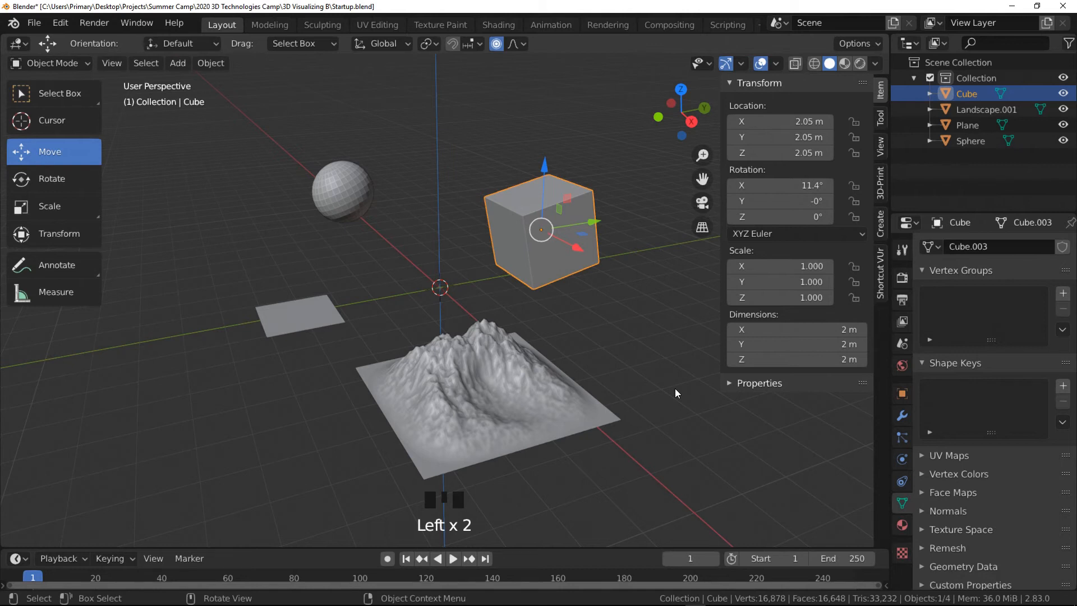
- Grab-move the cube freely in the viewport twice, placing it above the 3D cursor
key(g)
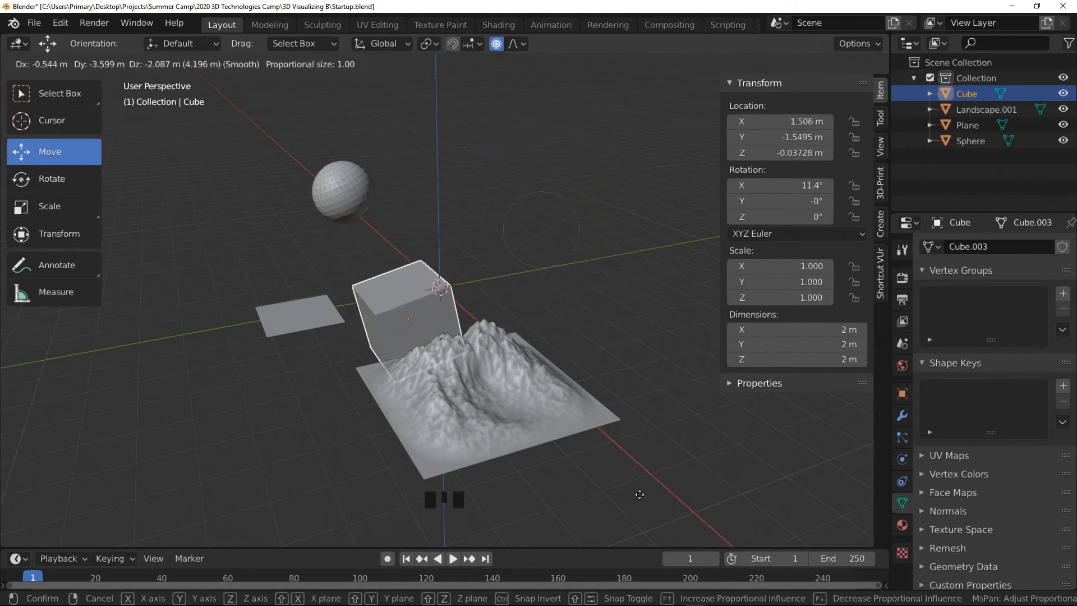
click(727, 386)
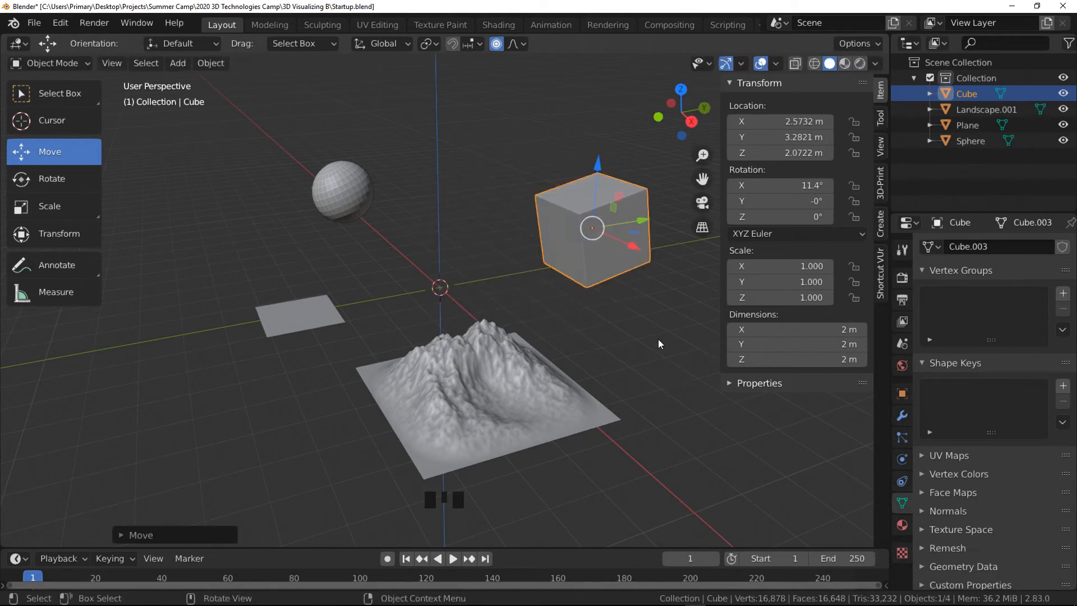
key(g)
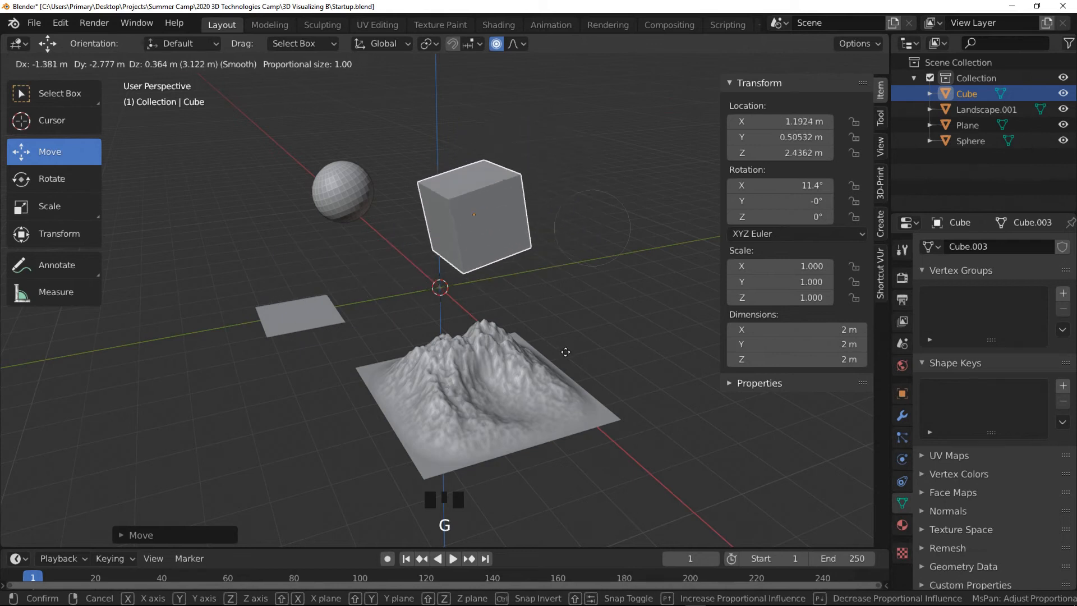
click(531, 340)
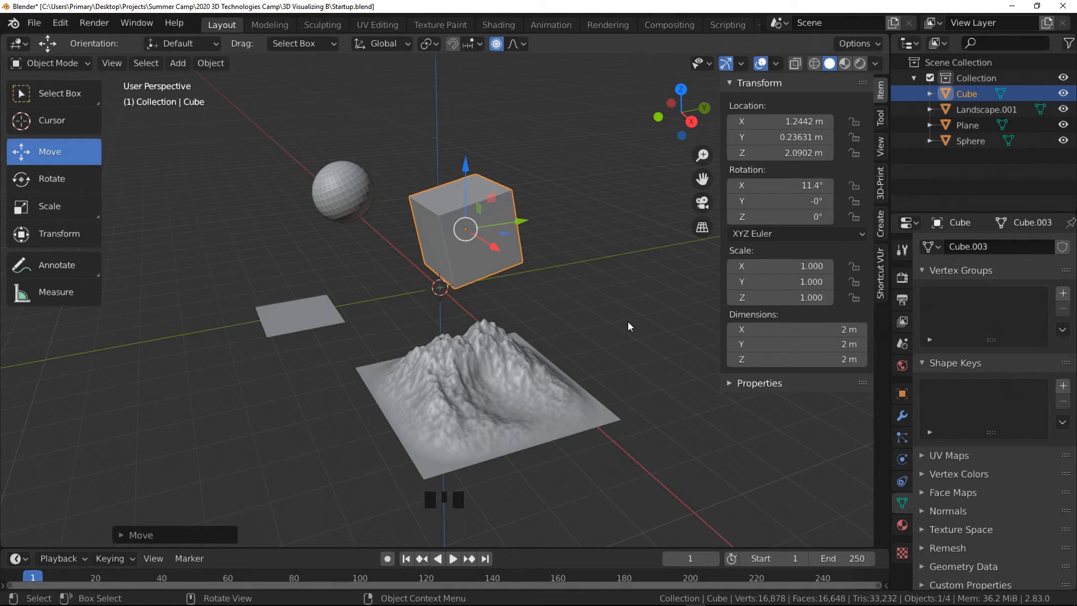
- Move the cube along the X axis only, placing it at about 3.61 m in X
key(g)
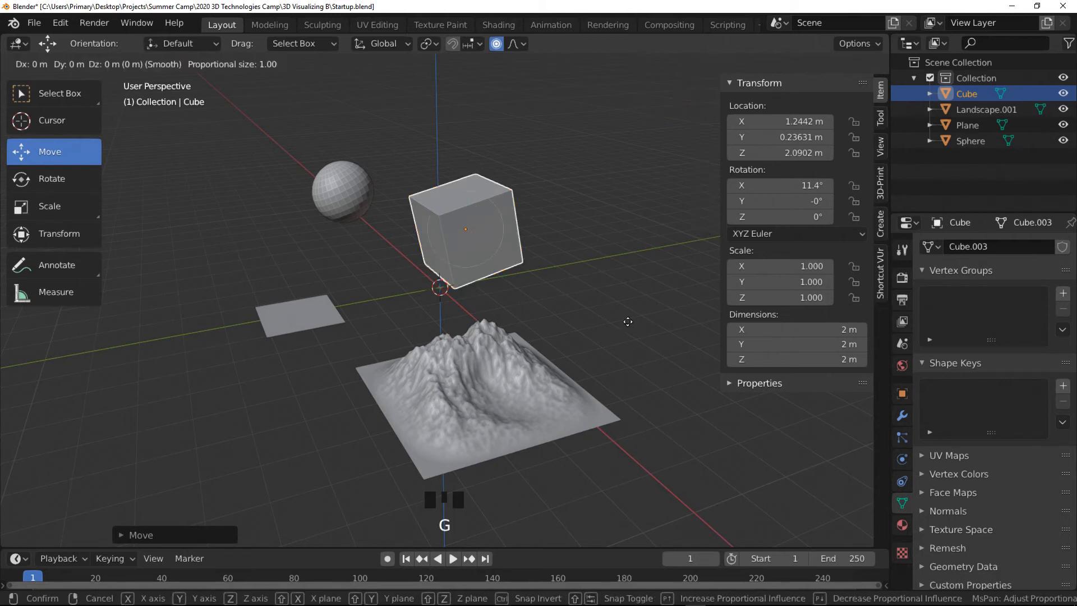
key(x)
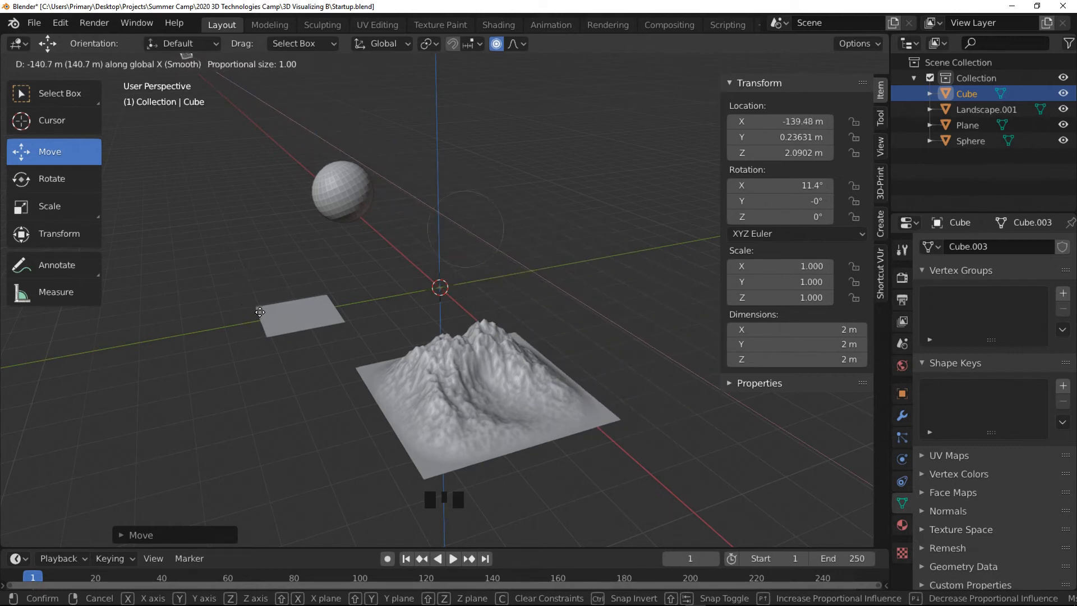
click(581, 495)
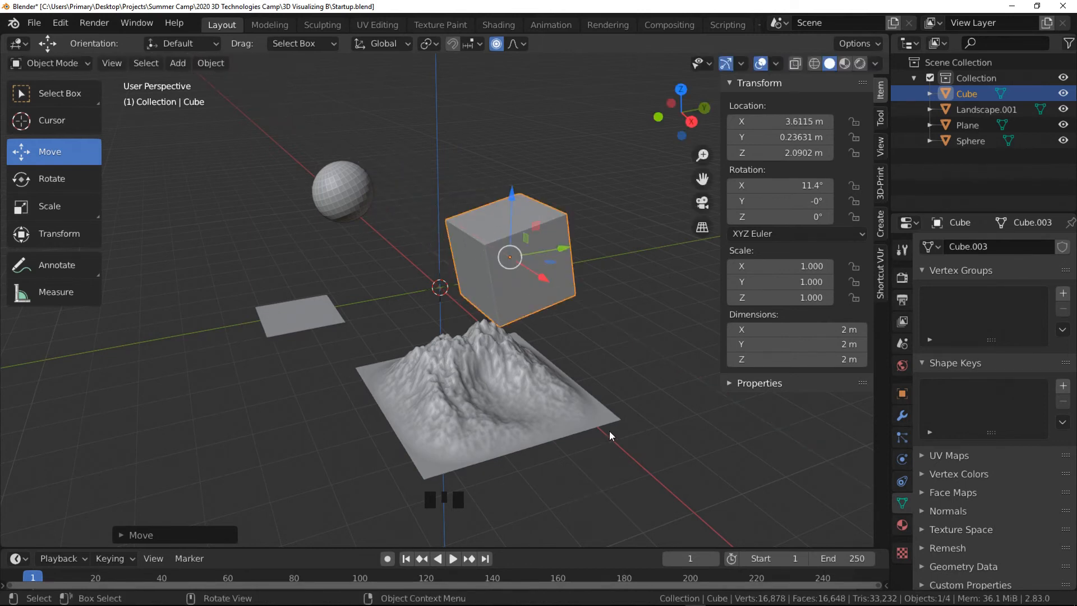
- Move the cube in the horizontal plane while excluding the Z axis, to about X 1.77 m and Y 2.91 m
key(g)
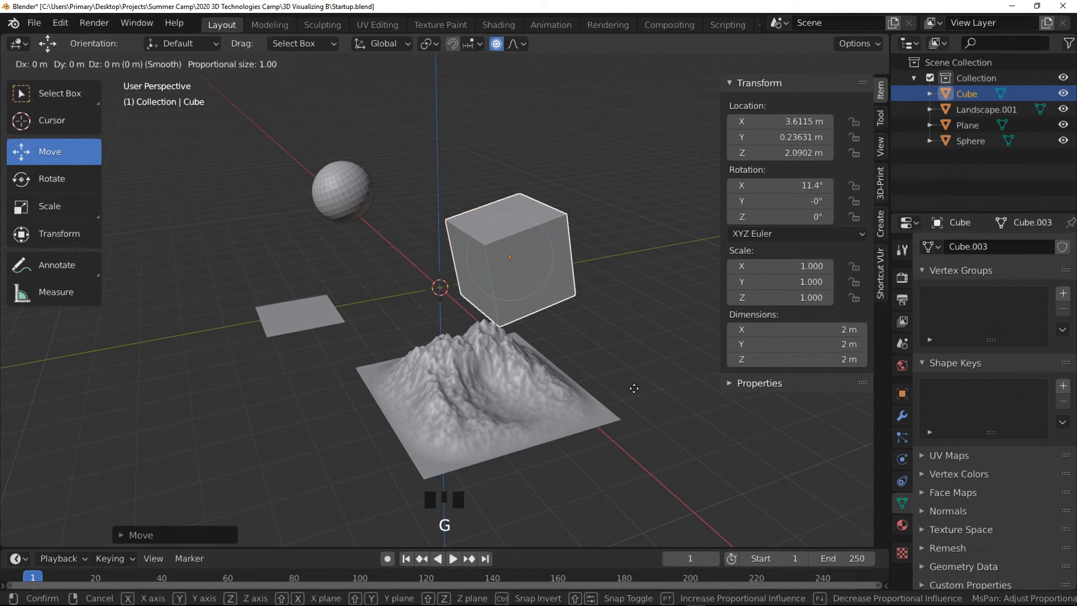
key(shift+z)
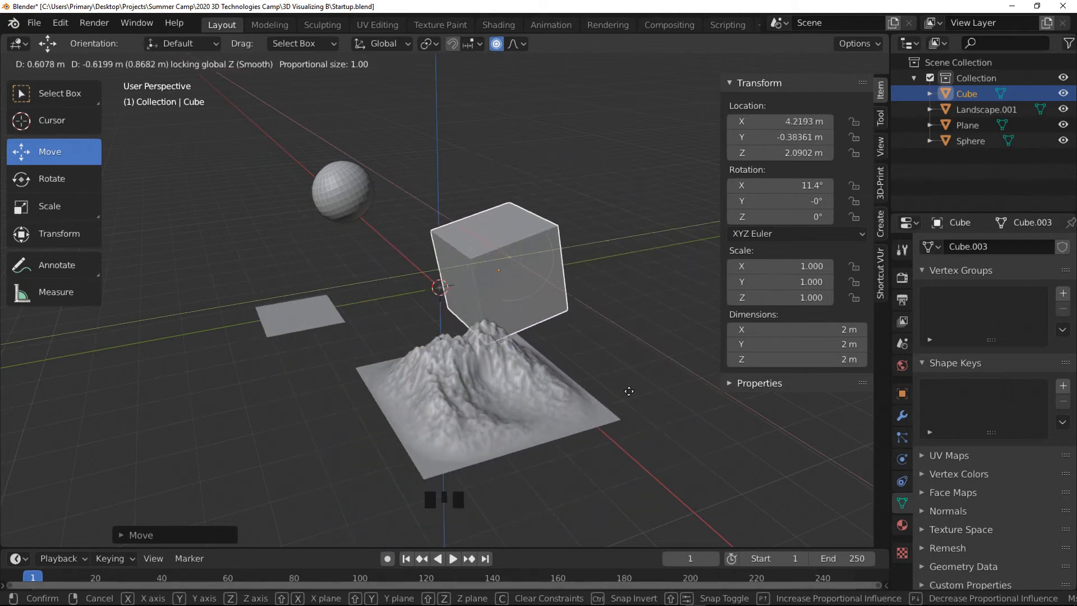
click(689, 358)
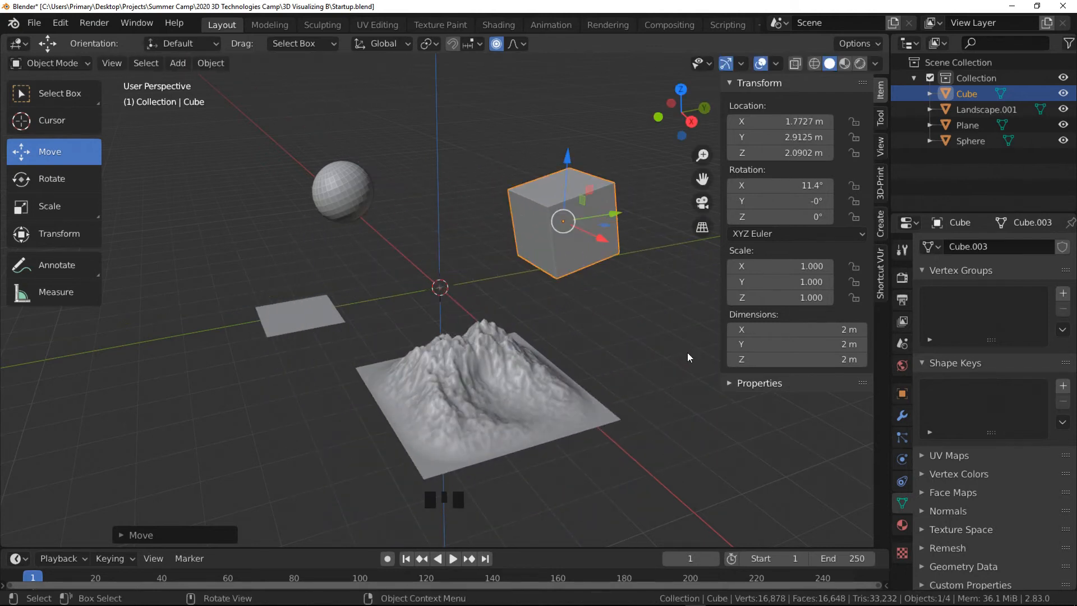
- Select the landscape and move it 2 m along the Y axis
click(627, 308)
click(581, 233)
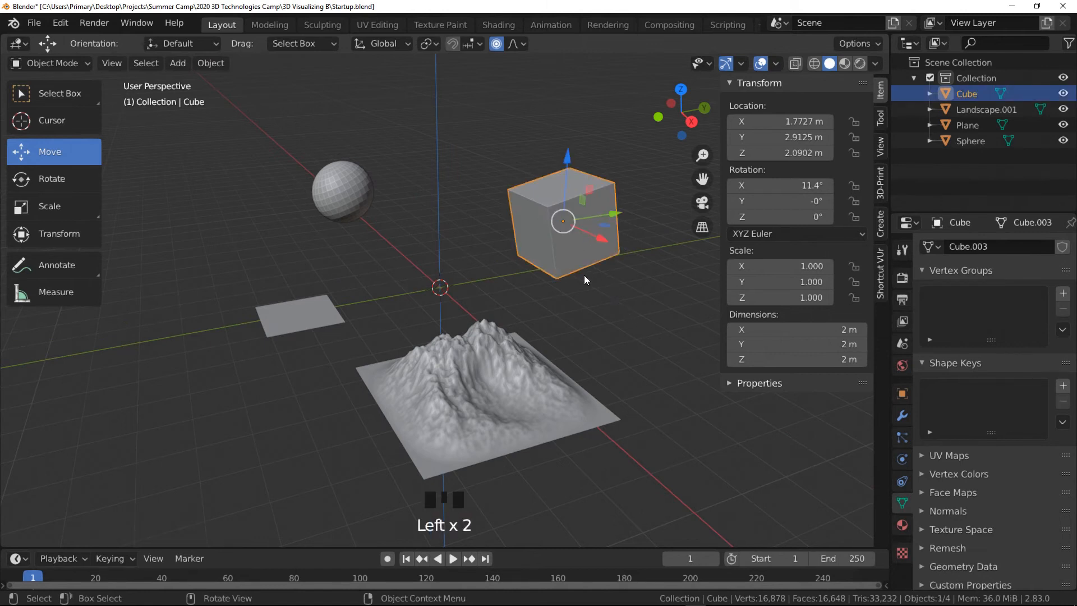
click(512, 385)
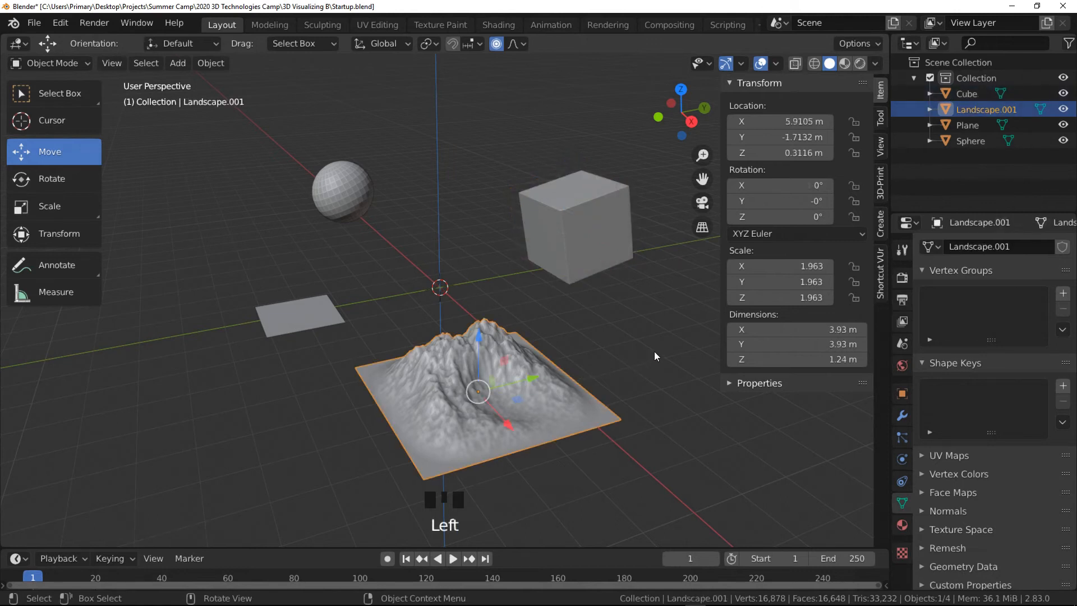
key(g)
key(y)
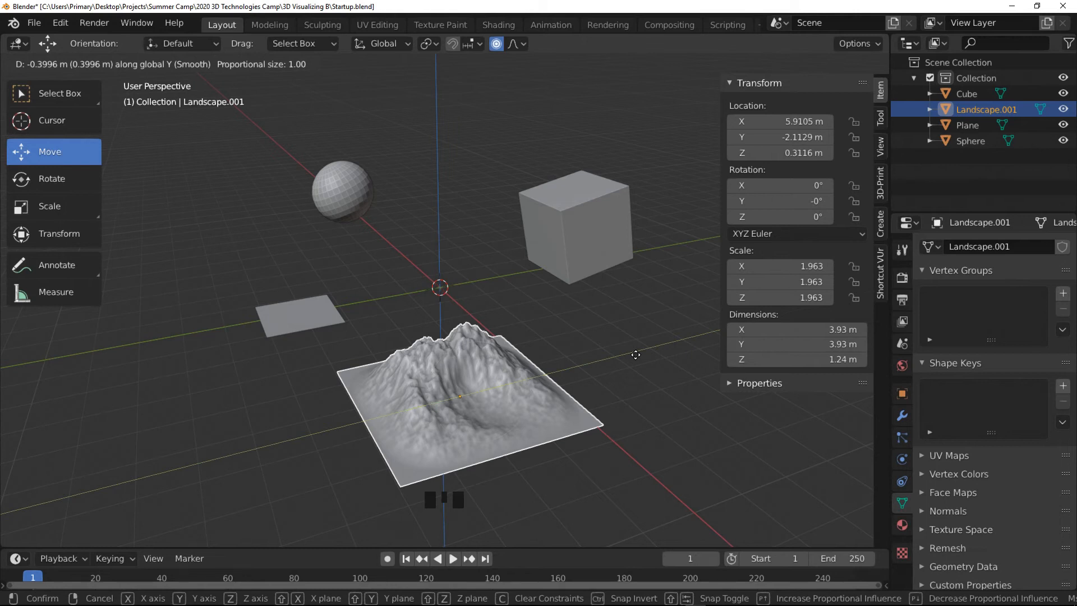
text(2)
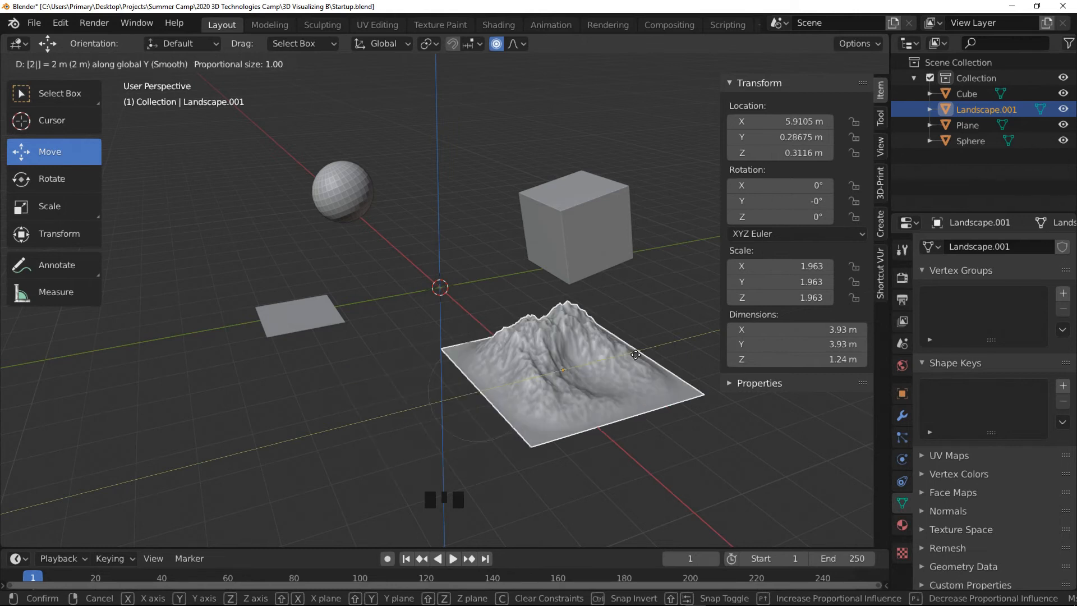
key(Return)
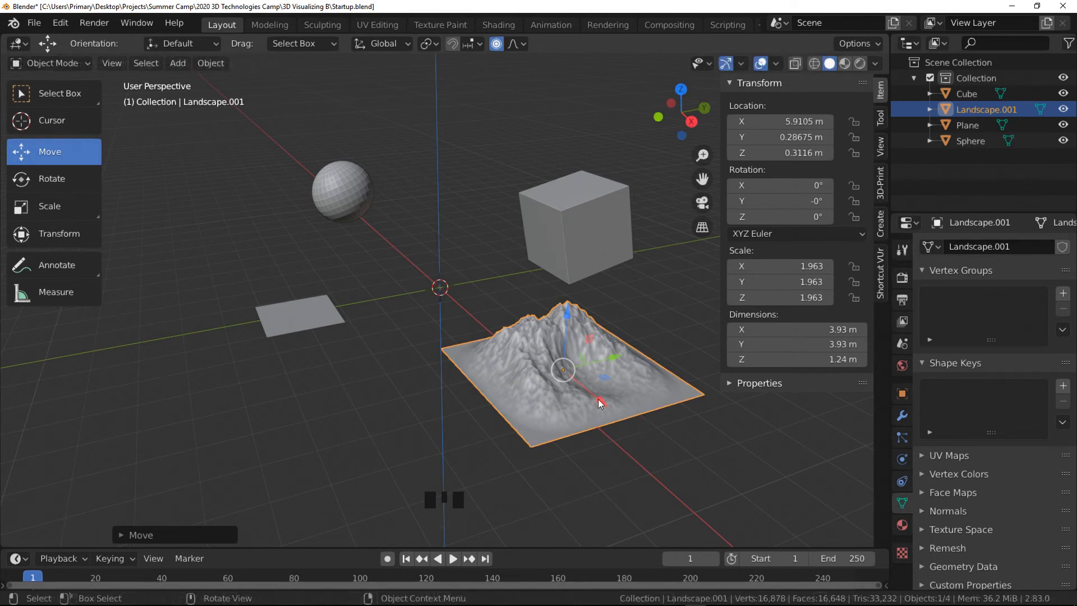
- Select the plane and rotate it freely into a tilted position
click(328, 317)
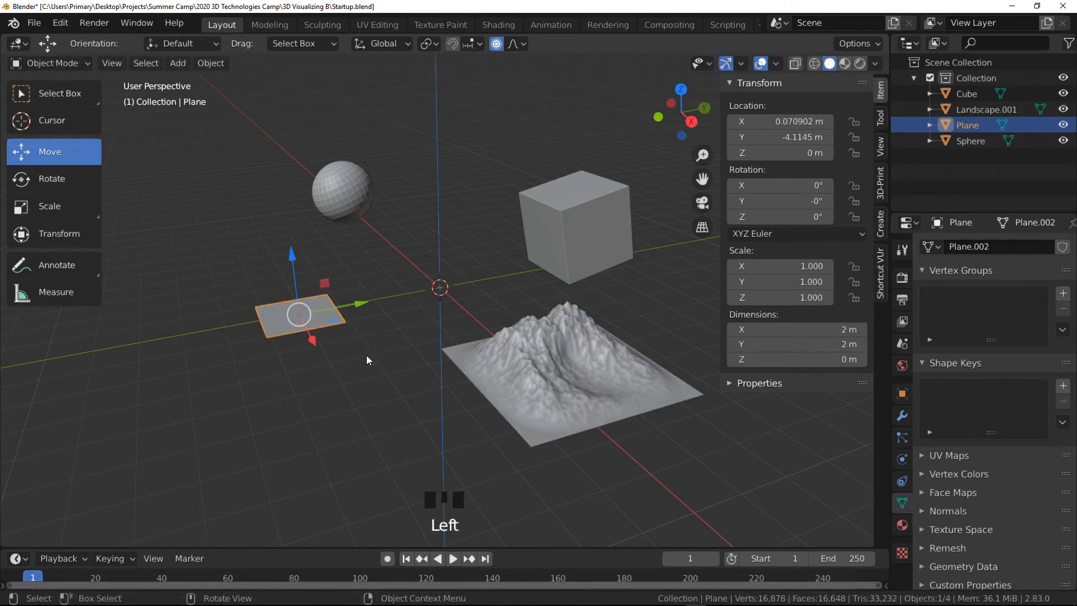
key(r)
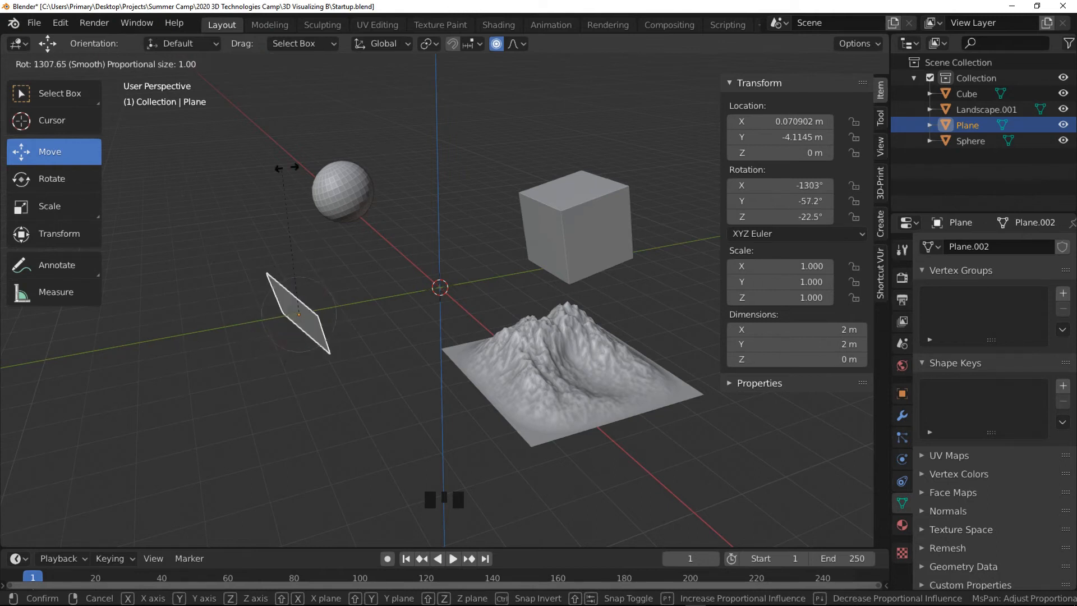
click(474, 335)
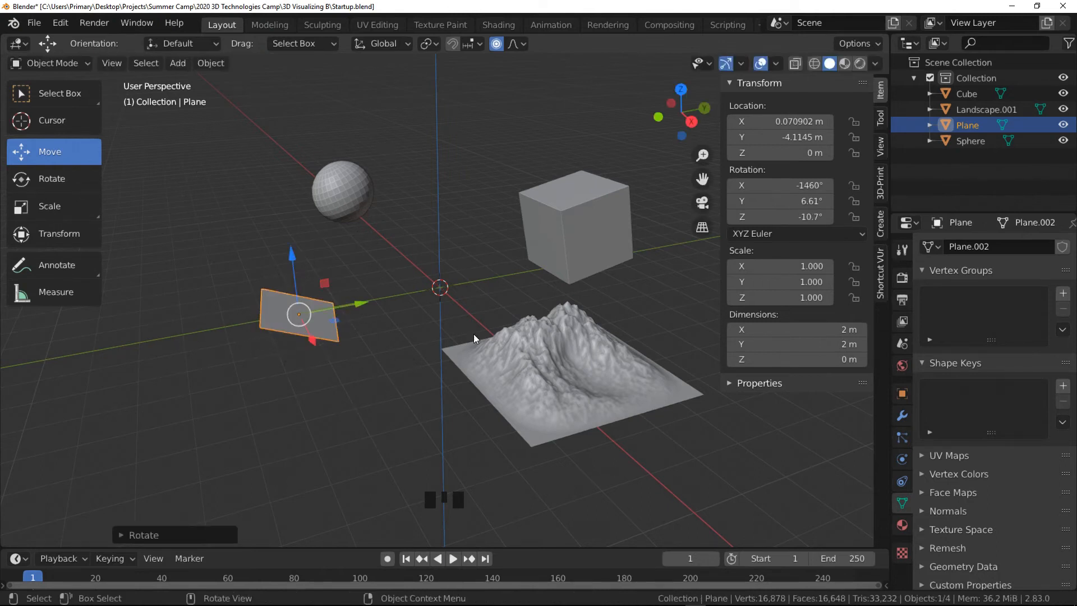
- Select the cube and try rotating it in trackball mode, cancelling the rotation
click(576, 238)
key(r)
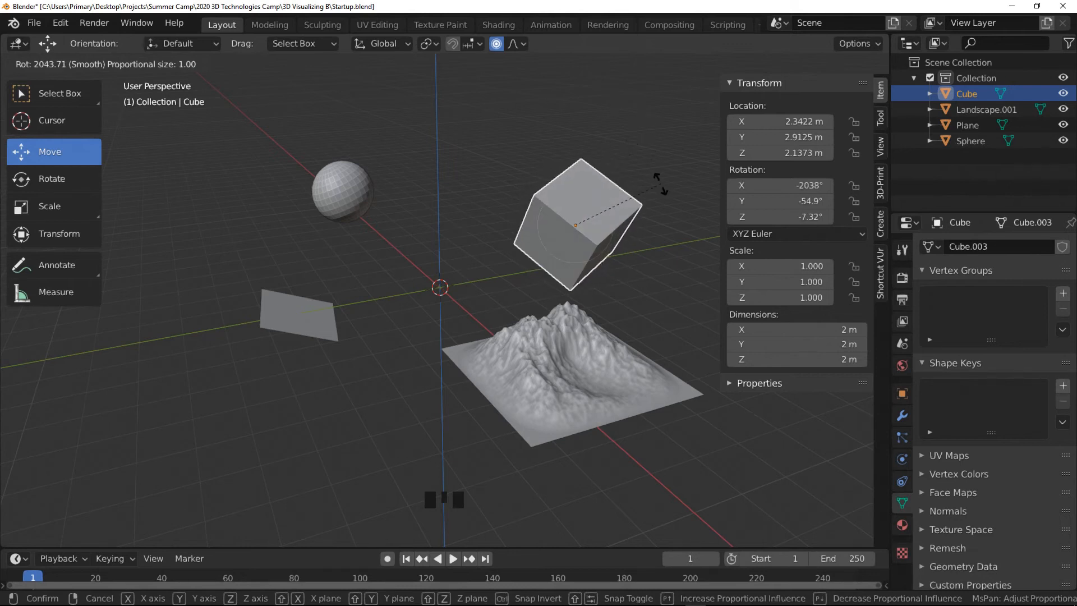
key(r)
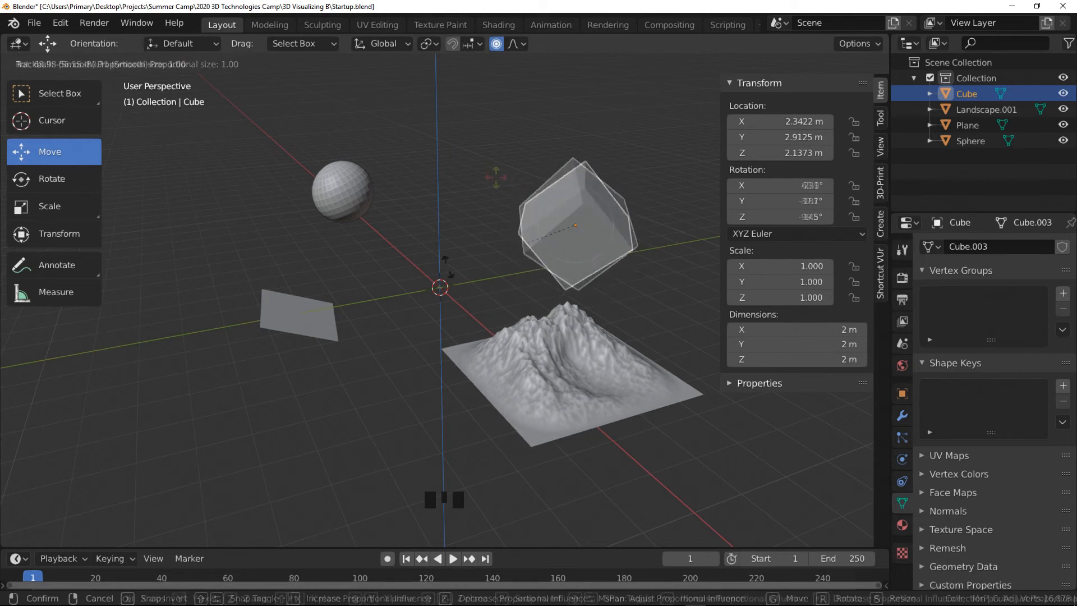
key(r)
key(r)
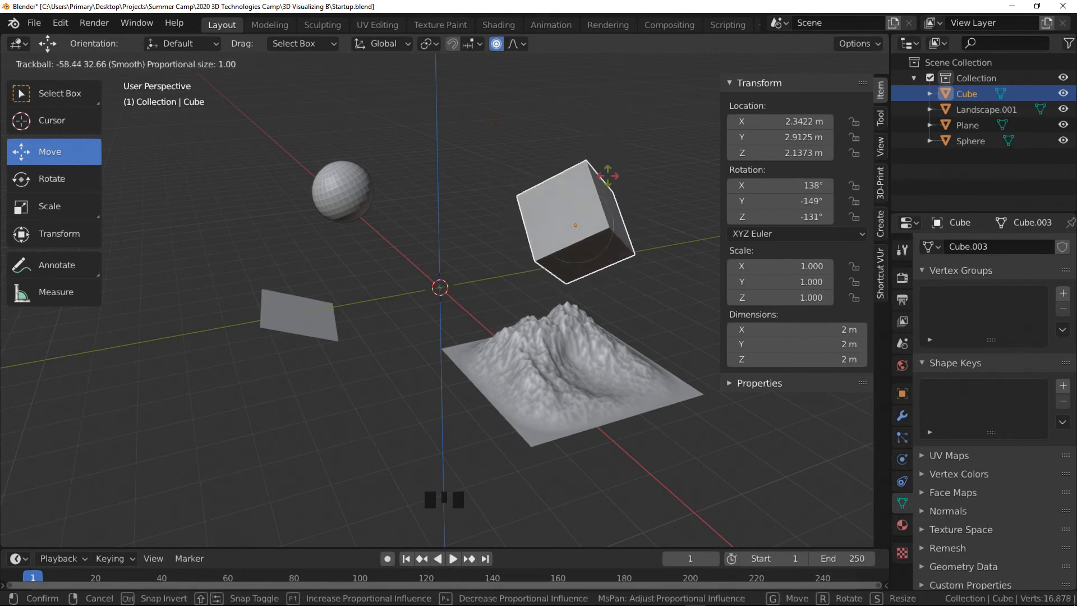
key(Escape)
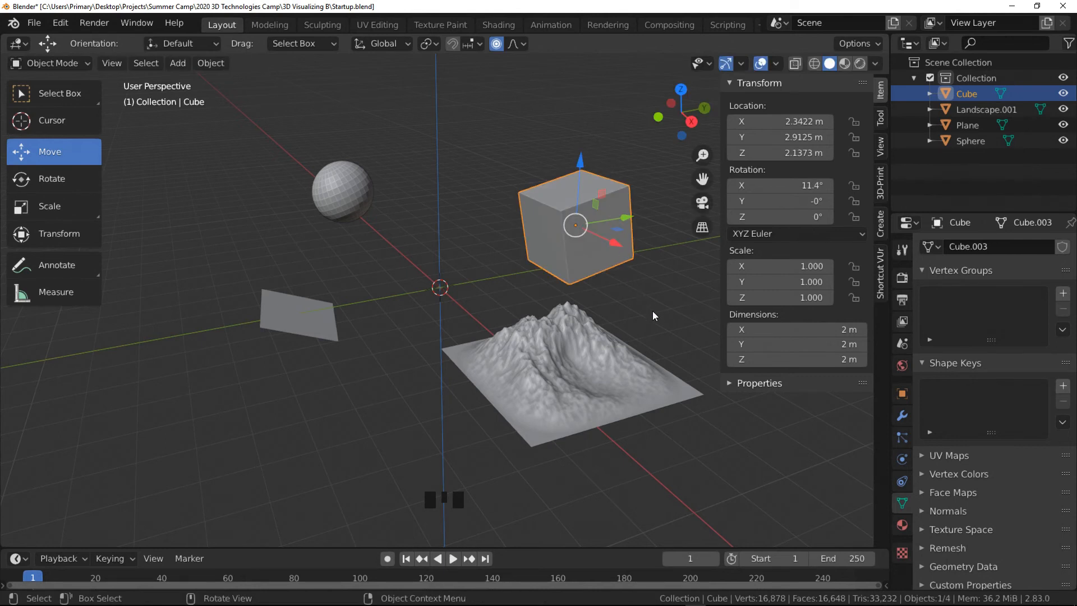
key(r)
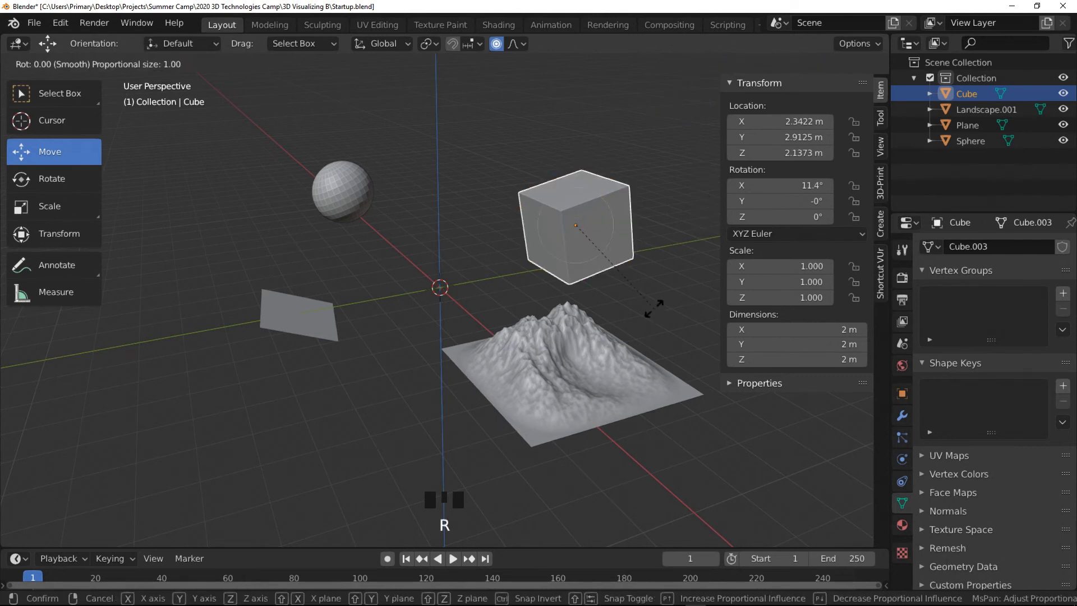
key(x)
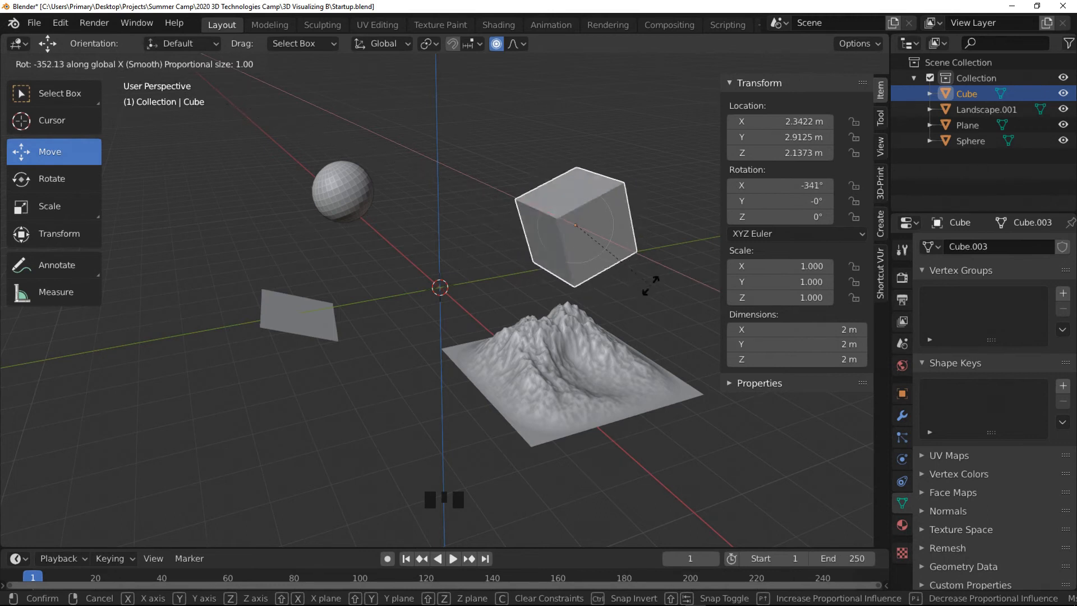
key(Escape)
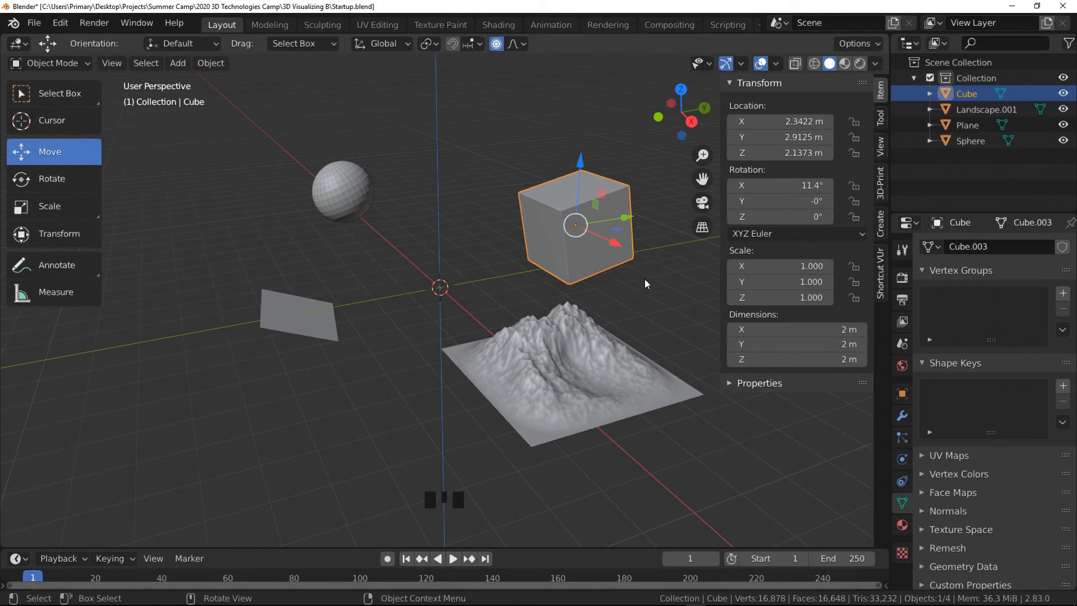
- Rotate the cube about the Z axis to about -790°
key(r)
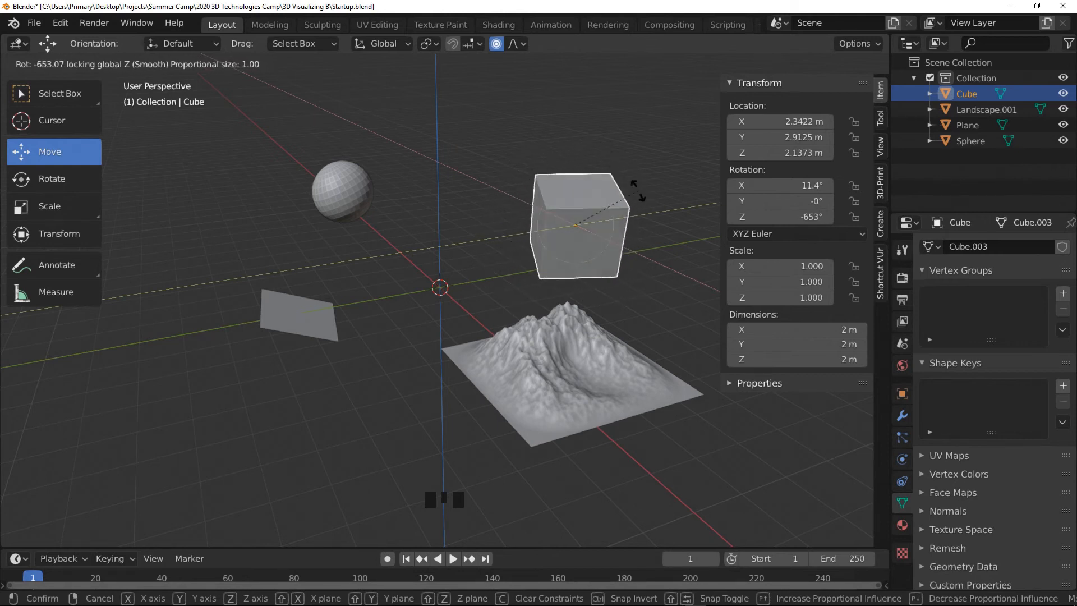
click(563, 264)
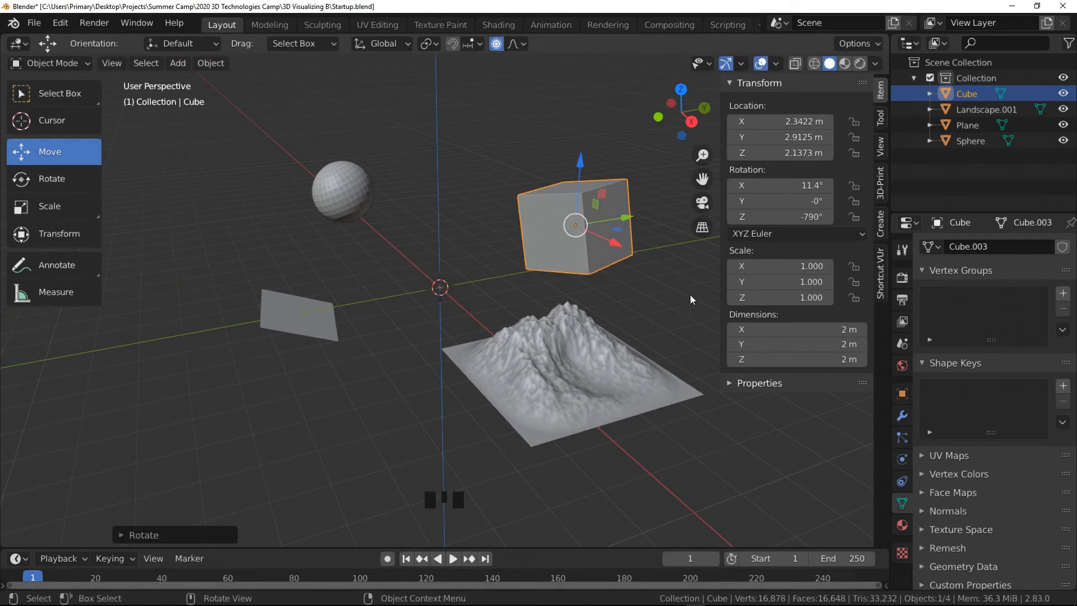
- Rotate the cube 43° about the X axis
key(r)
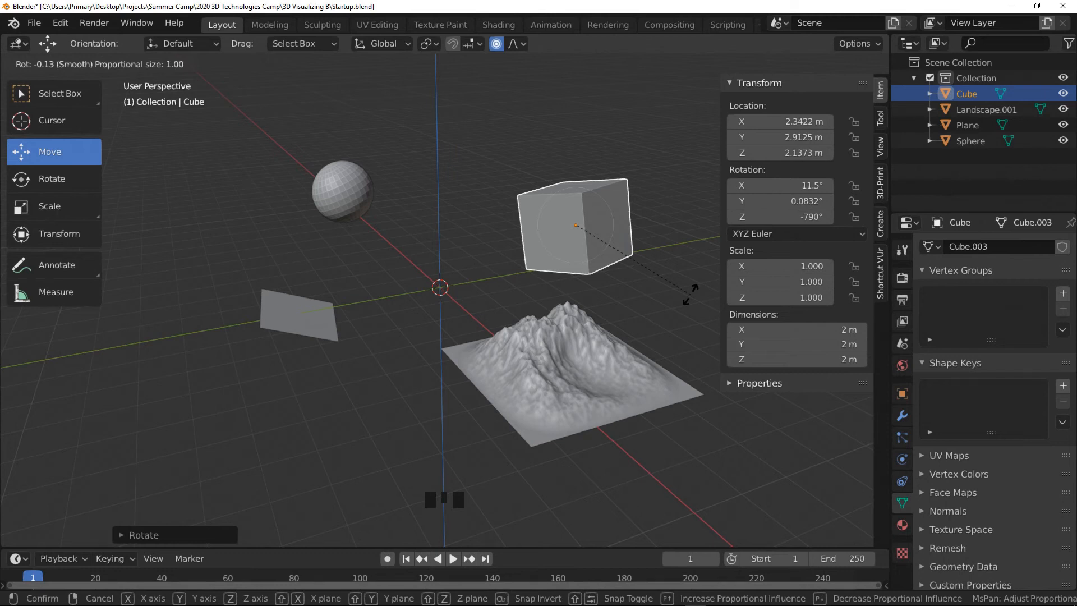
key(x)
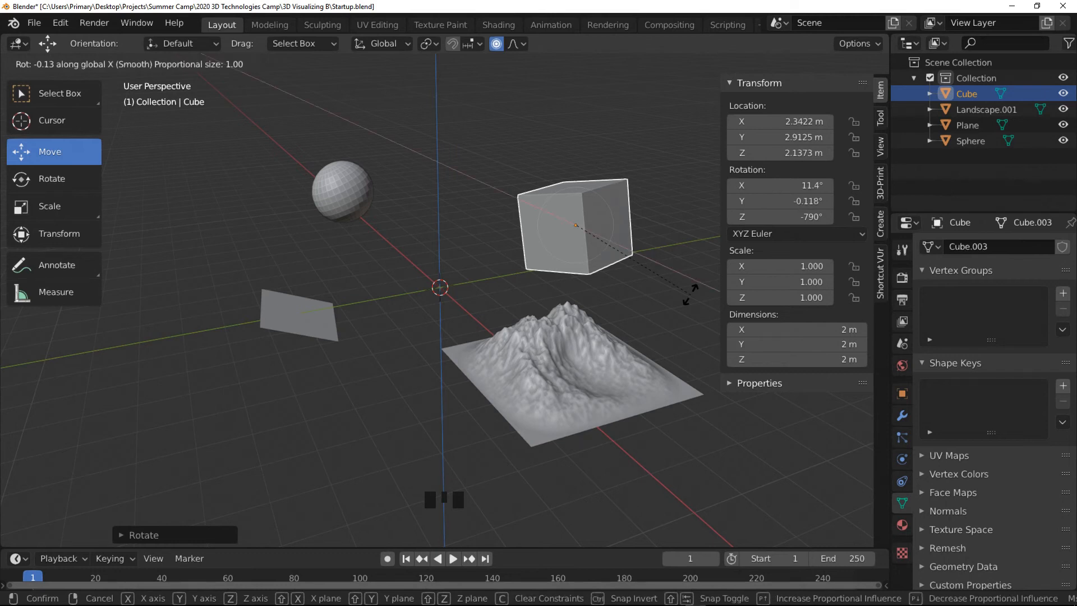
text(43)
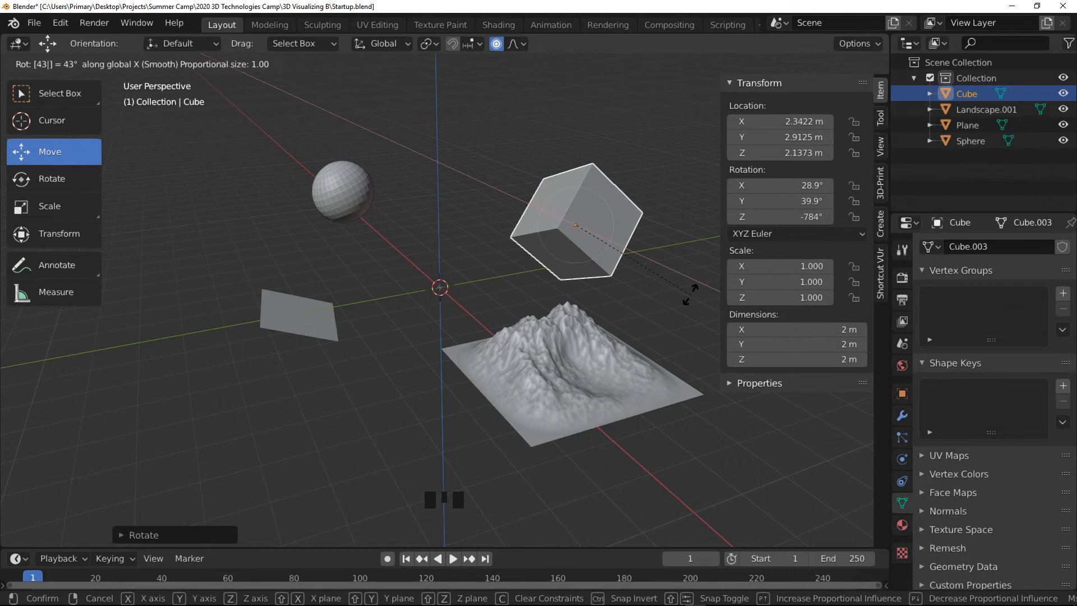
- Select the landscape and try scaling it uniformly and along Z only, cancelling both
click(529, 348)
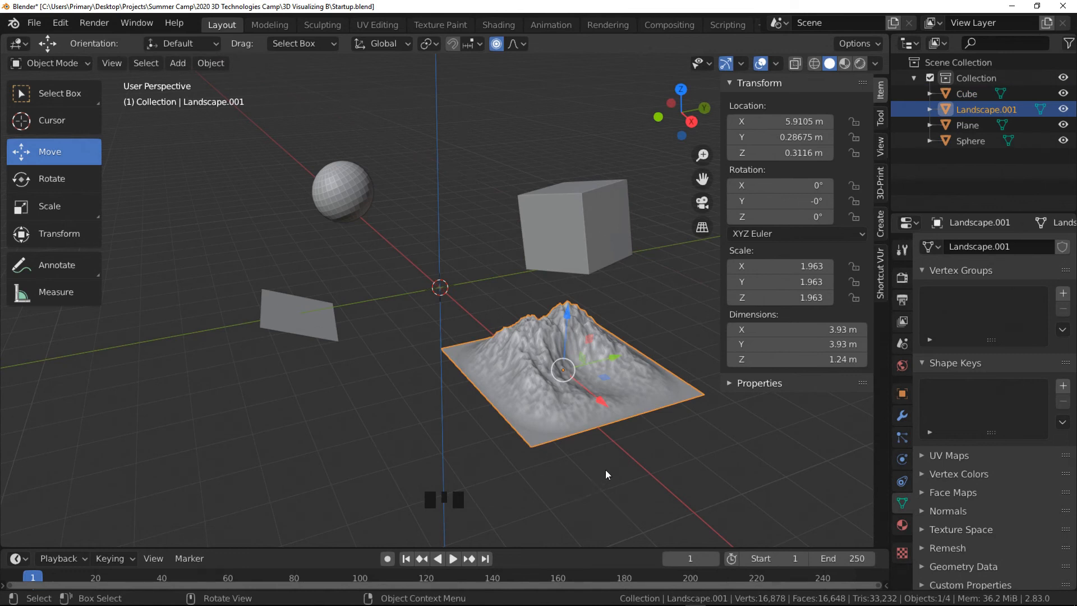
key(s)
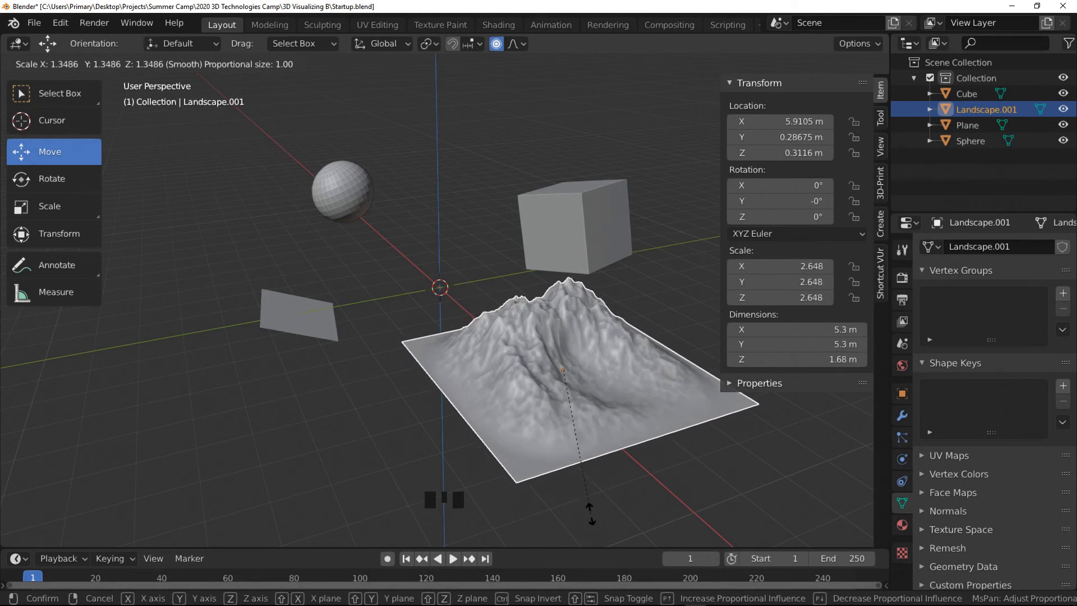
right_click(578, 477)
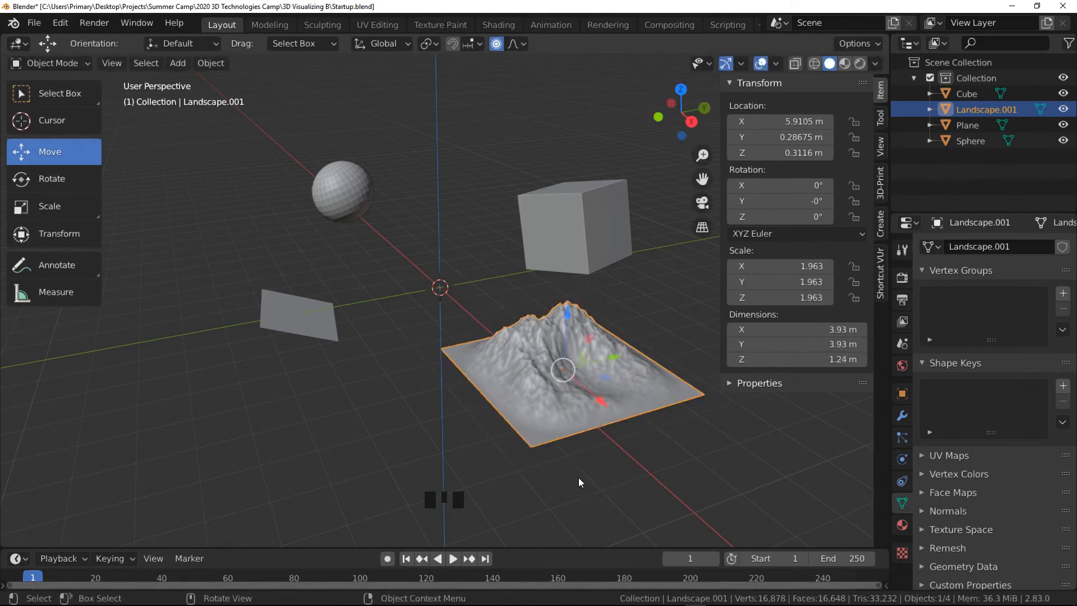
key(s)
key(z)
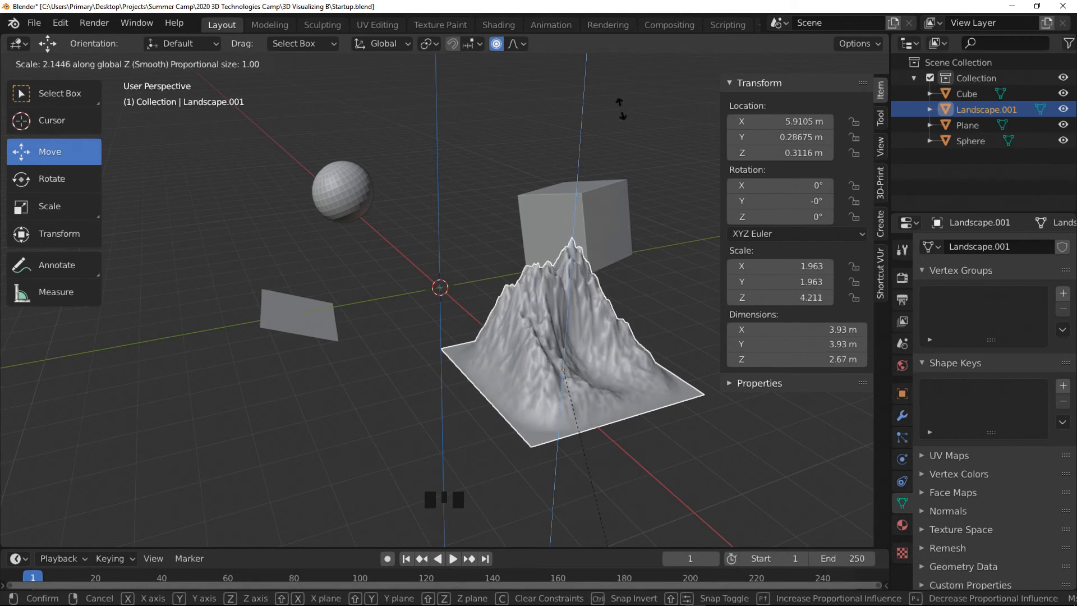
right_click(565, 425)
- Scale the landscape in X and Y only, excluding Z, to about 2.287
key(shift+z)
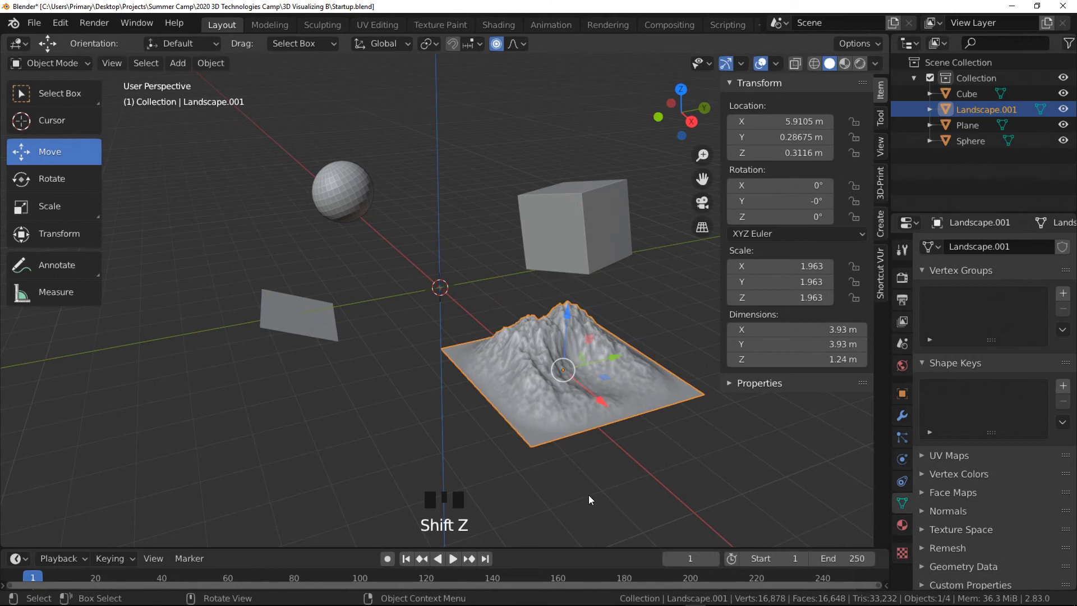
key(s)
key(shift+z)
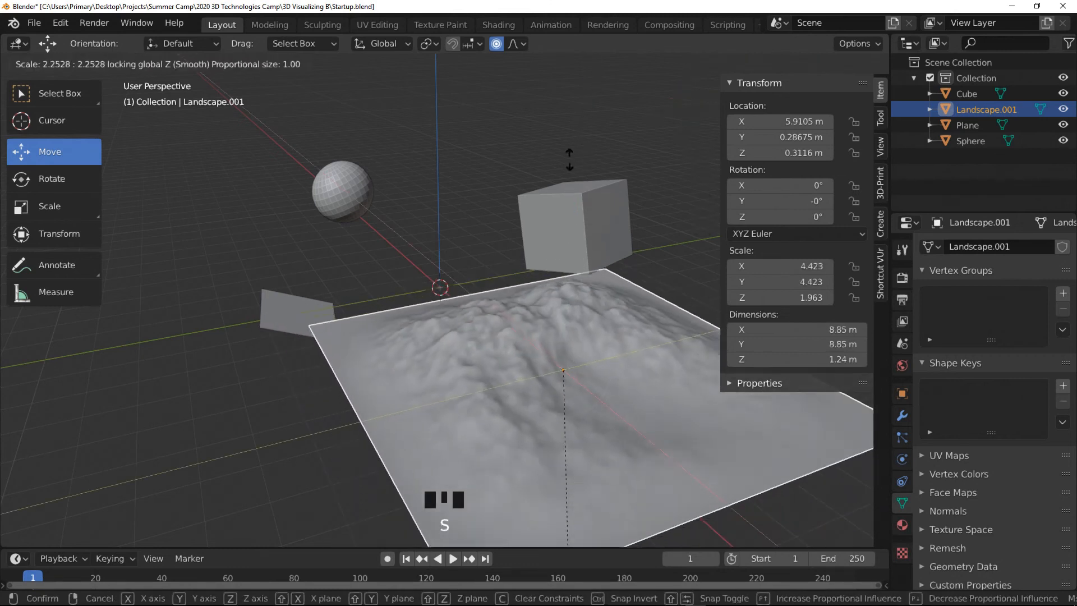
click(559, 522)
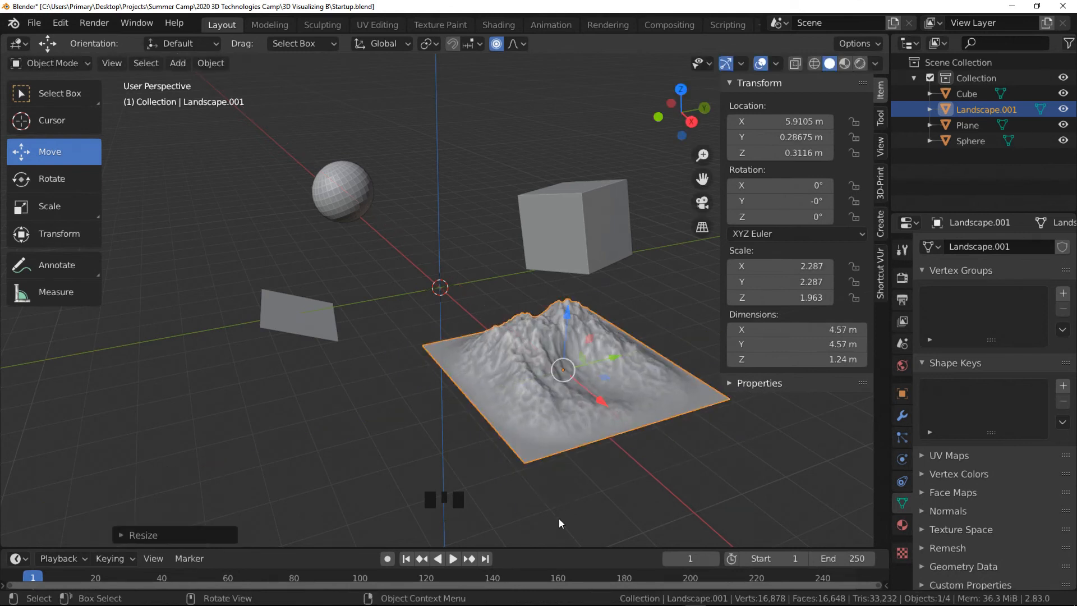
- Try scaling the landscape along Y only to 2.3, then cancel the scale
click(566, 437)
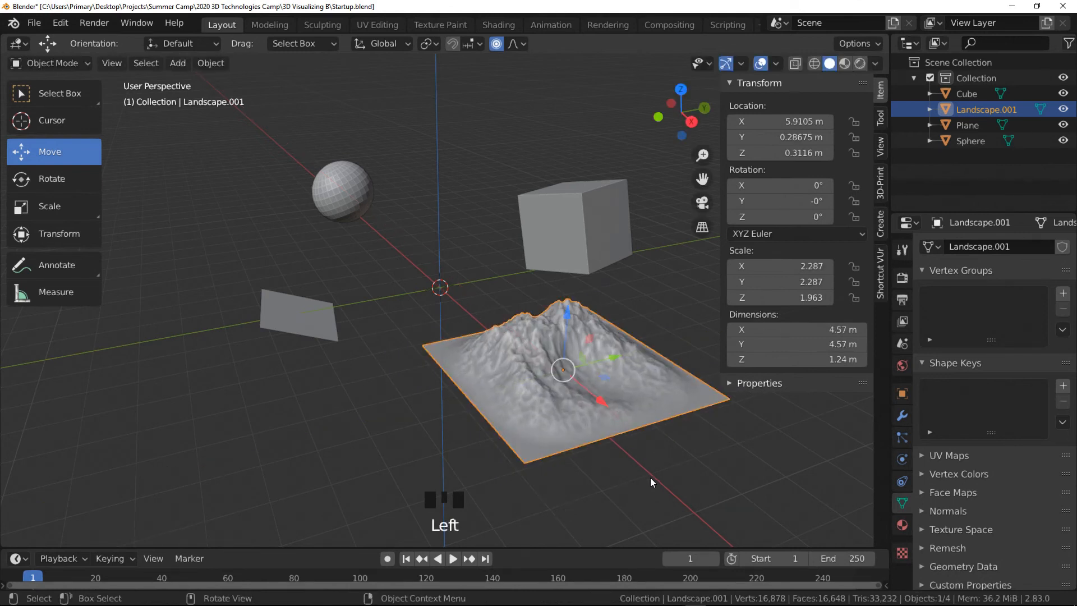
key(s)
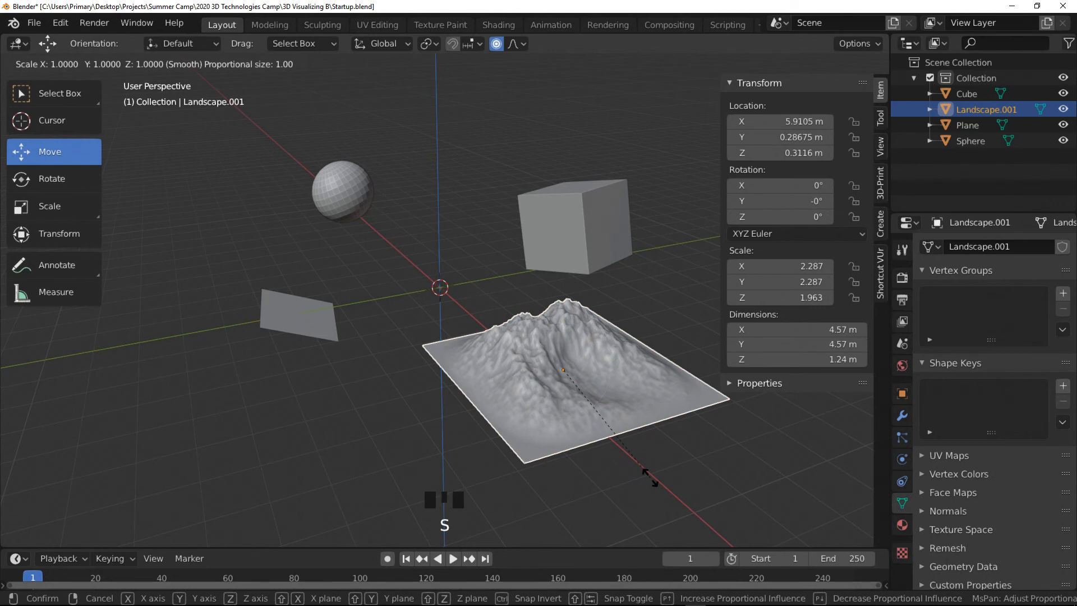
text(y)
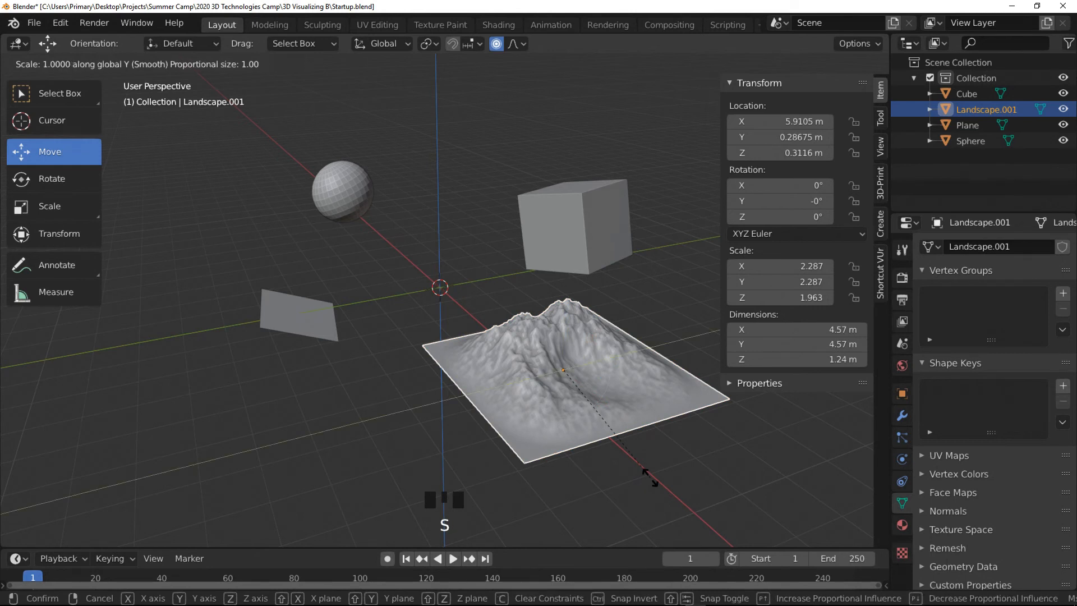
text(2)
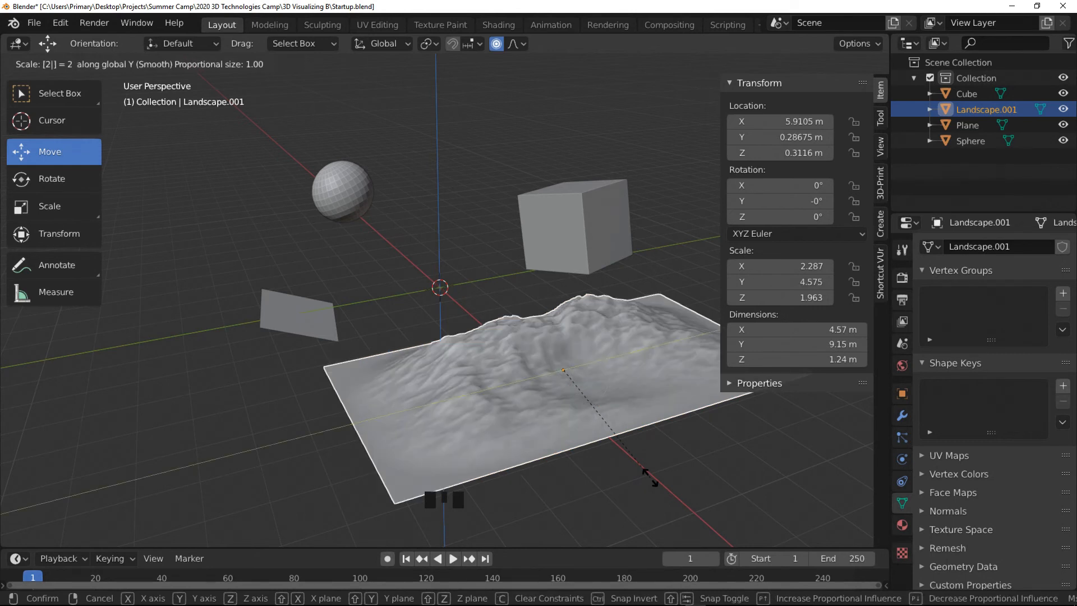
text(.3)
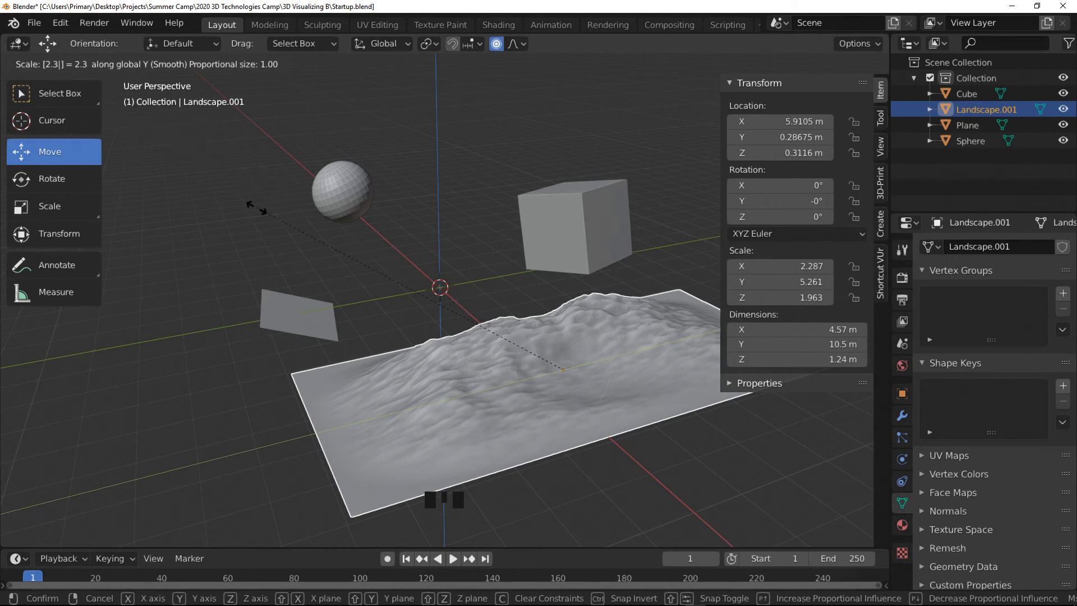
key(Escape)
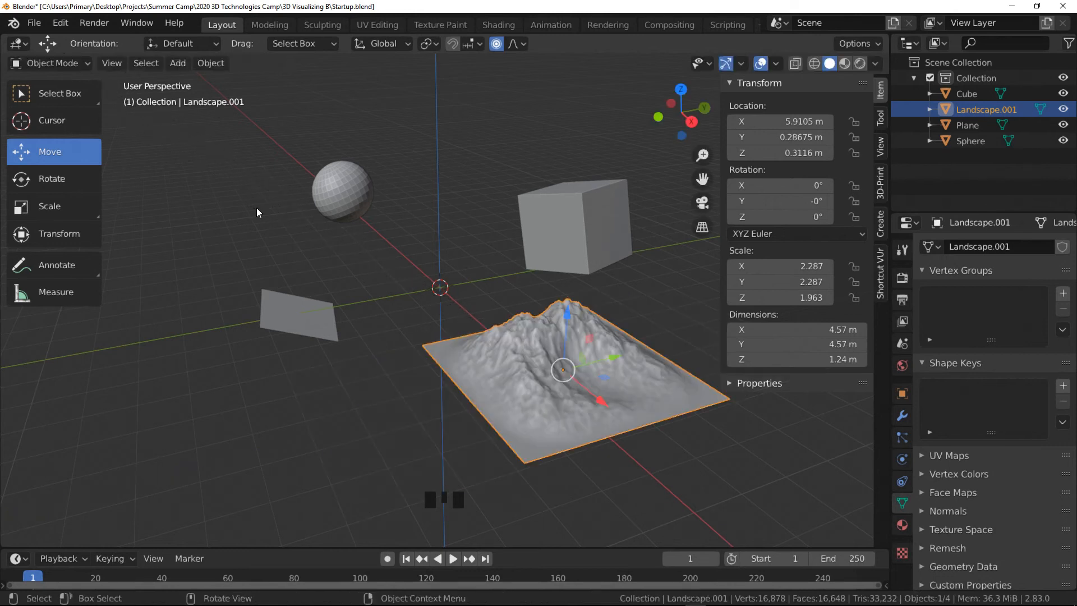
- Select objects one at a time, then select the sphere, cube, plane and landscape together and delete them
click(655, 497)
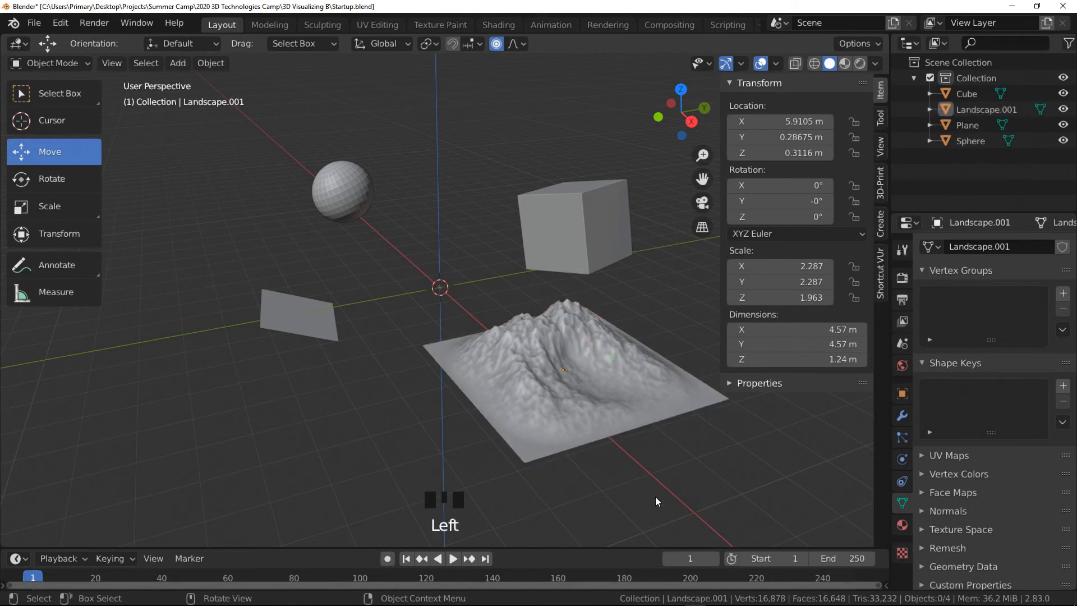
click(564, 224)
click(534, 352)
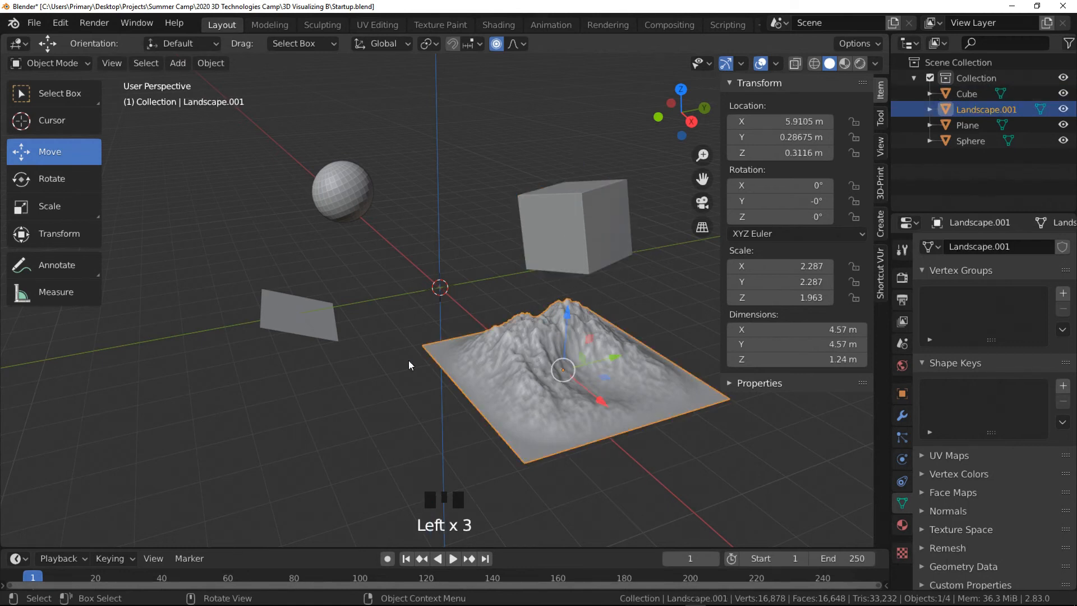
click(295, 327)
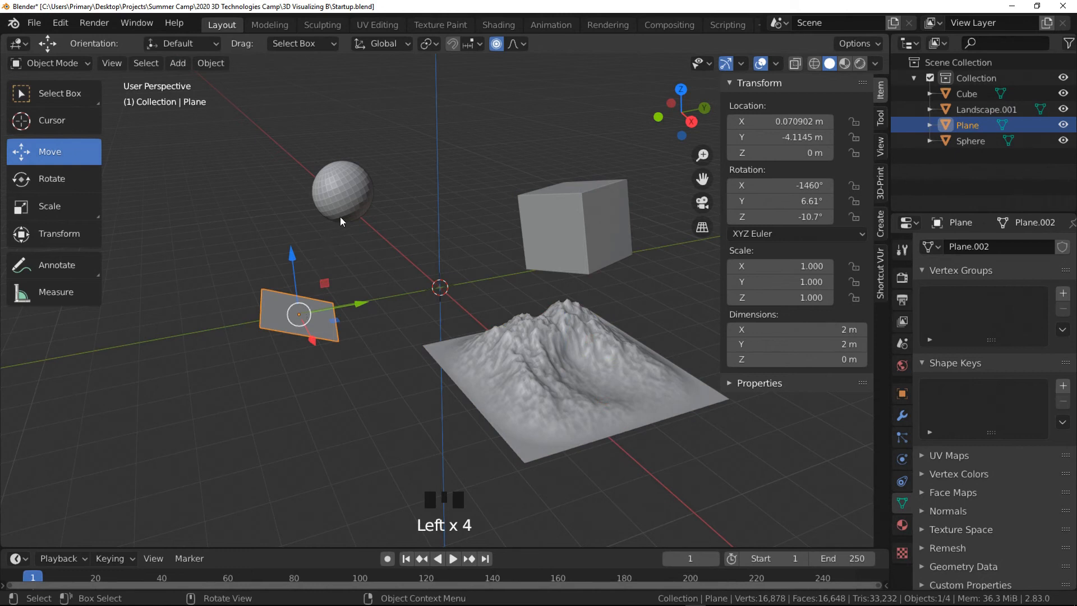
shift+click(340, 202)
shift+click(578, 231)
shift+click(551, 373)
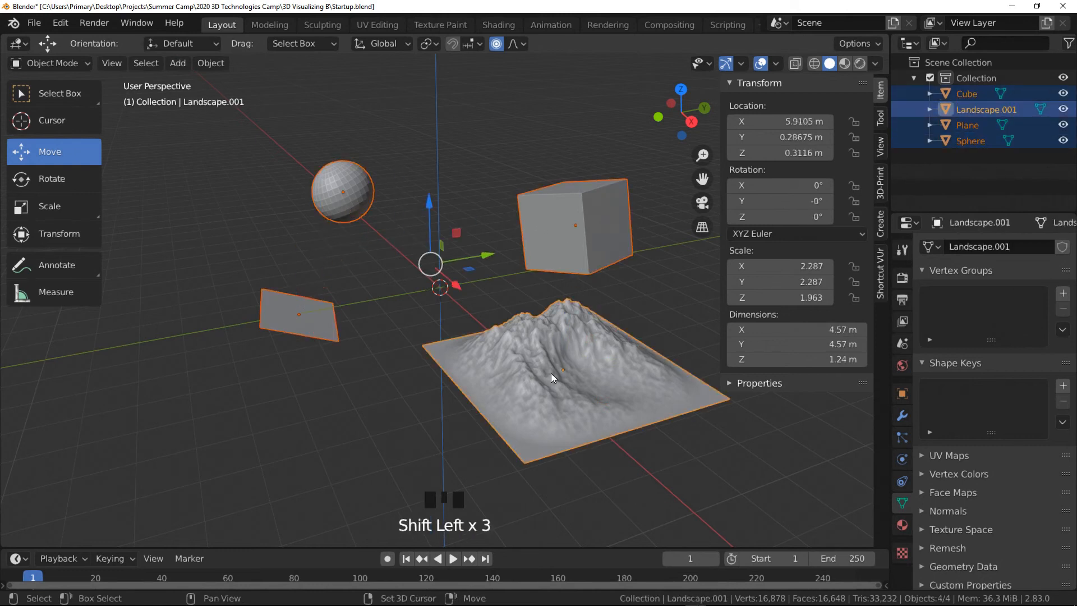
key(Delete)
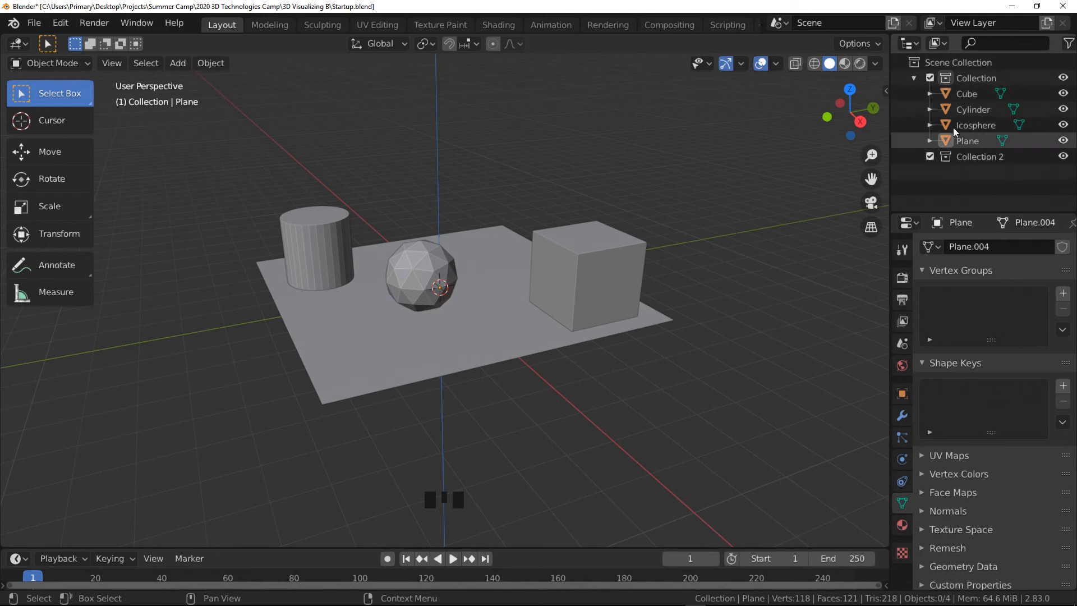
- Move the Cube, Cylinder and Icosphere from Collection into Collection 2
click(912, 78)
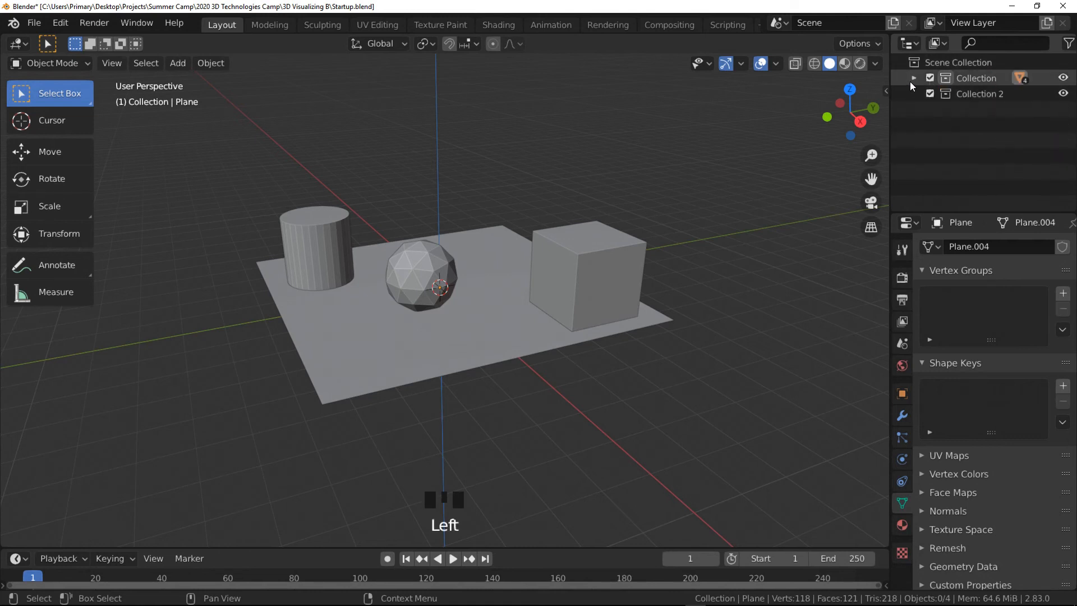
click(911, 80)
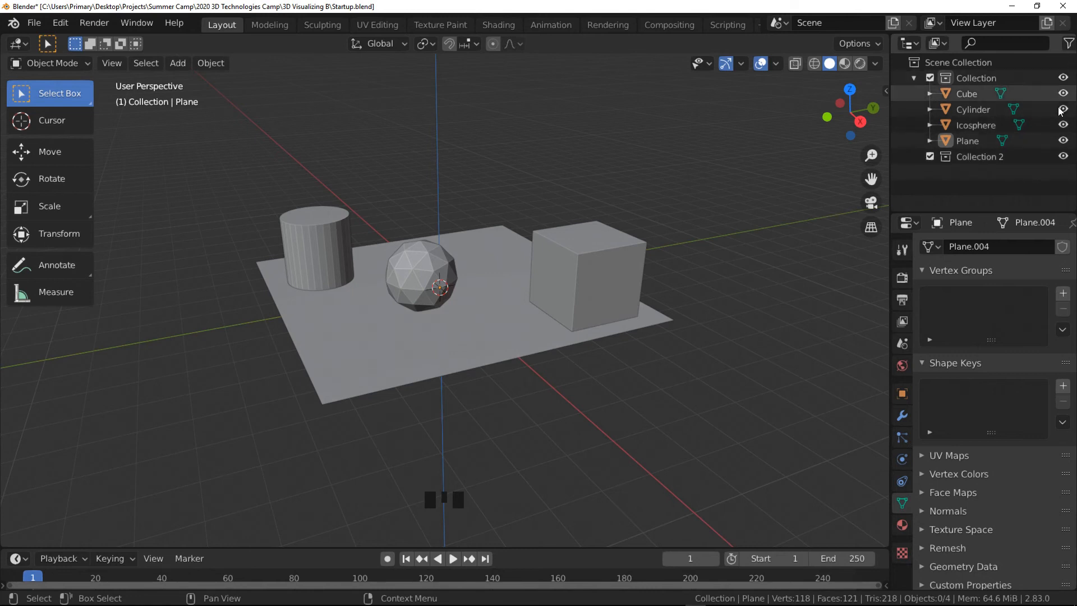
click(971, 94)
drag(971, 95, 987, 160)
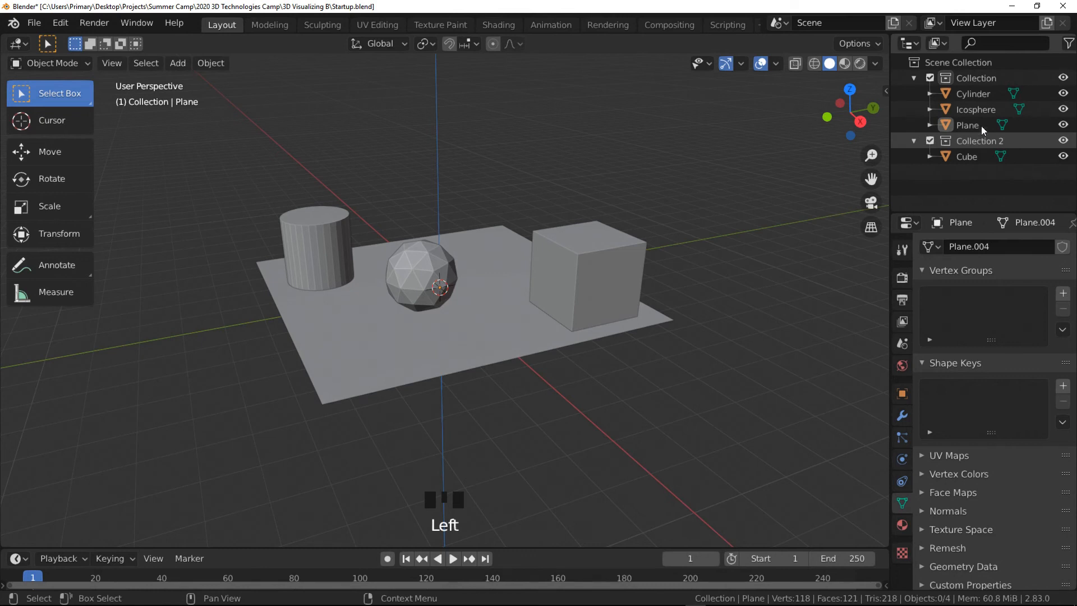
drag(968, 96, 978, 144)
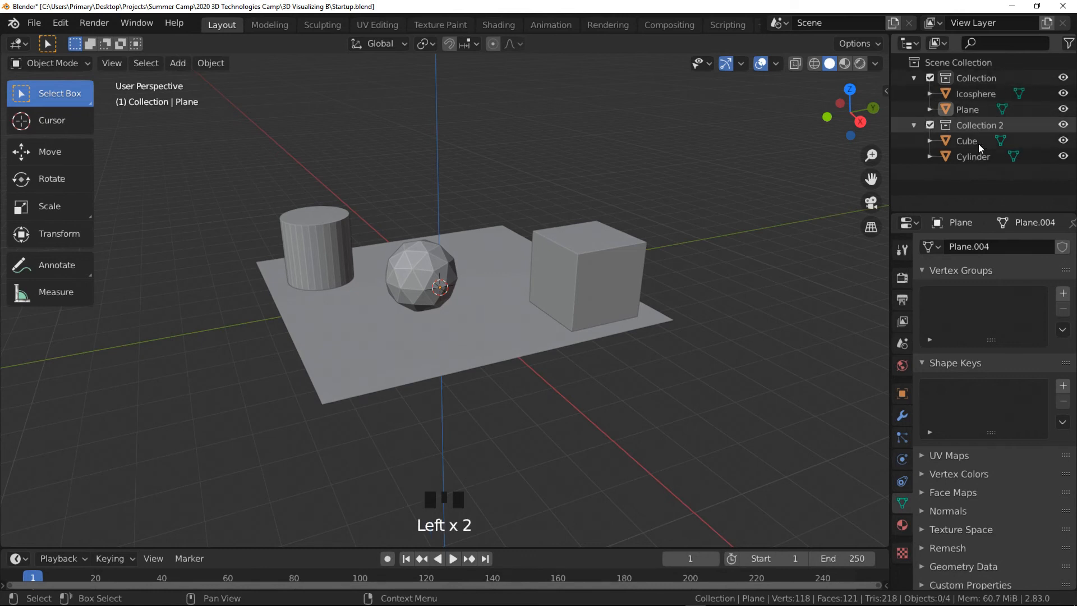
drag(969, 96, 979, 130)
- Move the Plane, Cube, Cylinder and Icosphere out of the collections into the Scene Collection
drag(968, 93, 961, 191)
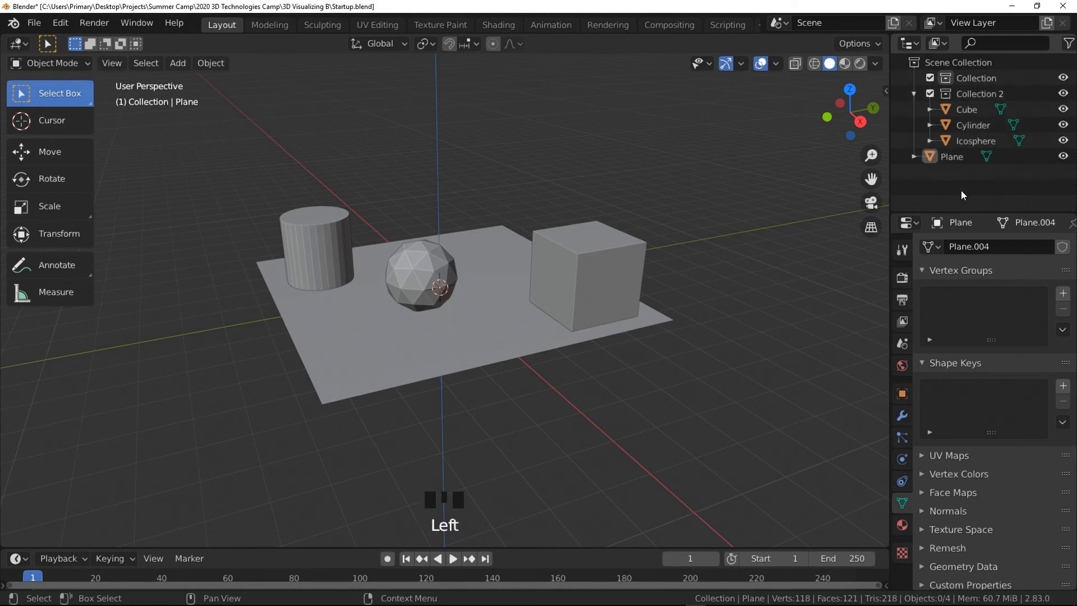
drag(964, 110, 972, 186)
drag(979, 117, 970, 187)
drag(972, 108, 982, 190)
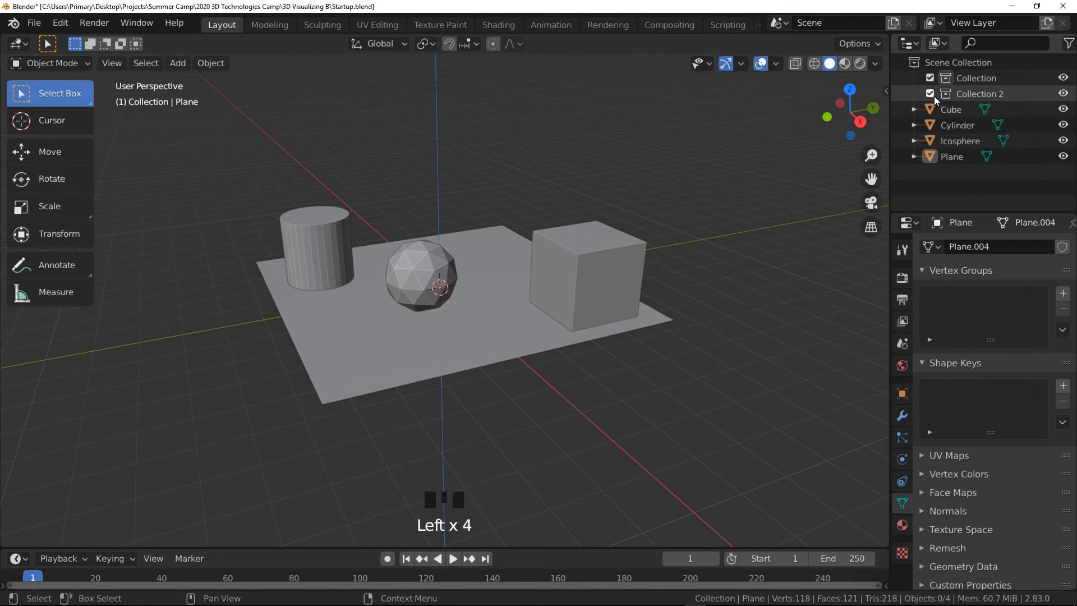
- Move the Cube back into Collection 2 and collapse and expand that collection
mouse_move(960, 110)
mouse_down()
mouse_move(972, 98)
mouse_move(961, 97)
mouse_up()
click(913, 95)
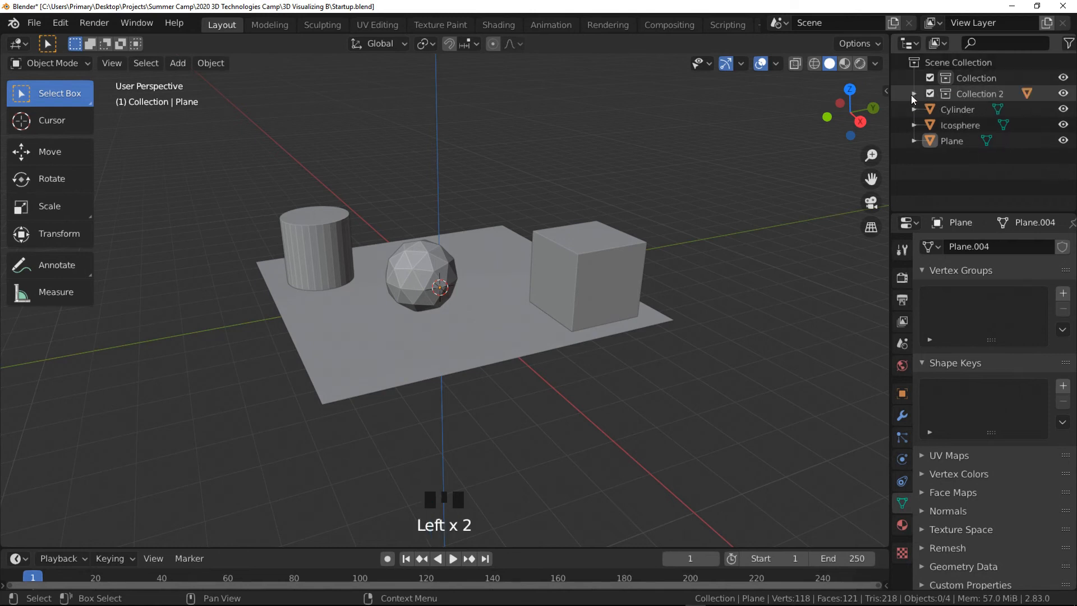
click(913, 95)
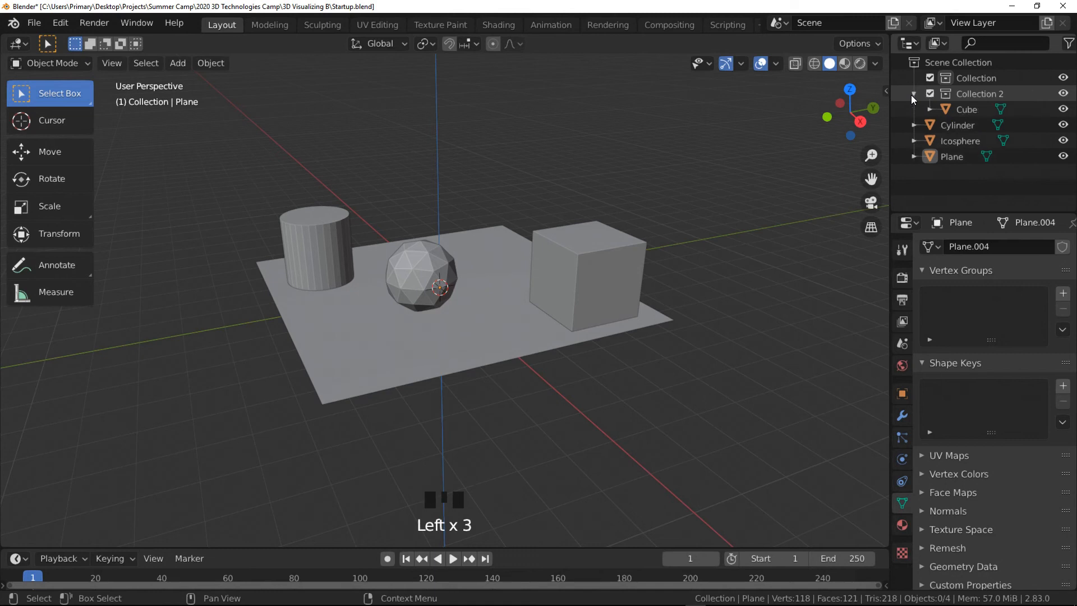
- Rename the collection named Collection to My Objects
click(982, 80)
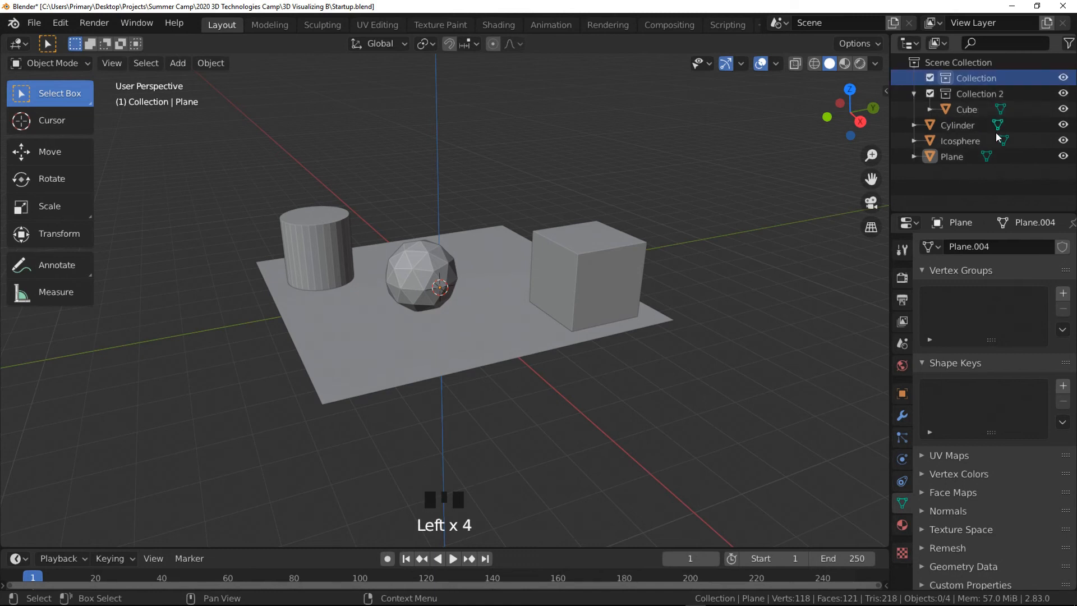
double_click(976, 77)
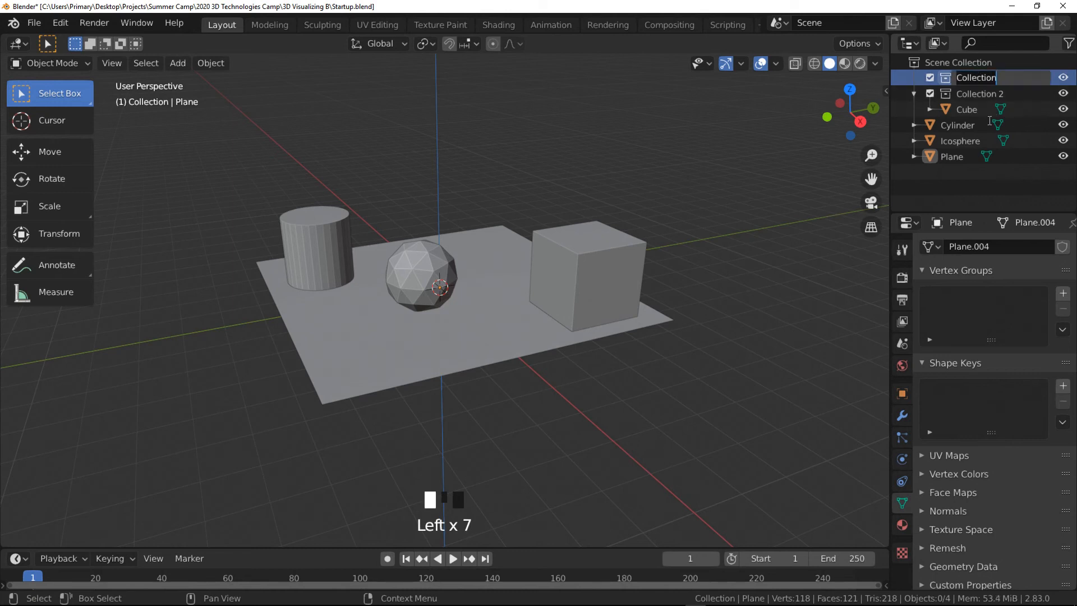
text(My Objects)
key(Return)
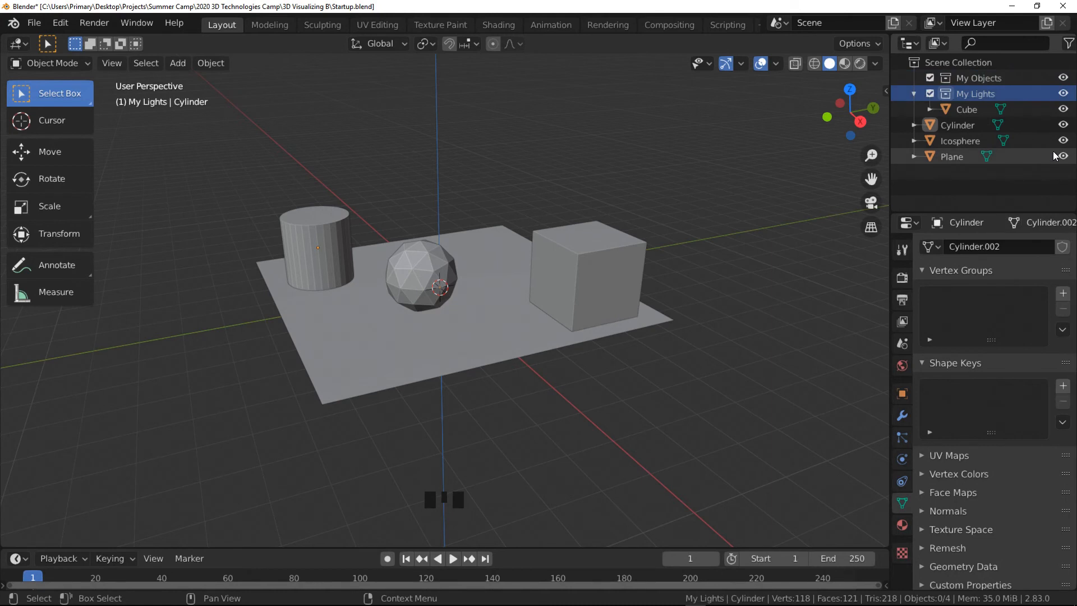
- Hide and show again the My Objects and My Lights collections and the Cylinder in the viewport
click(1063, 77)
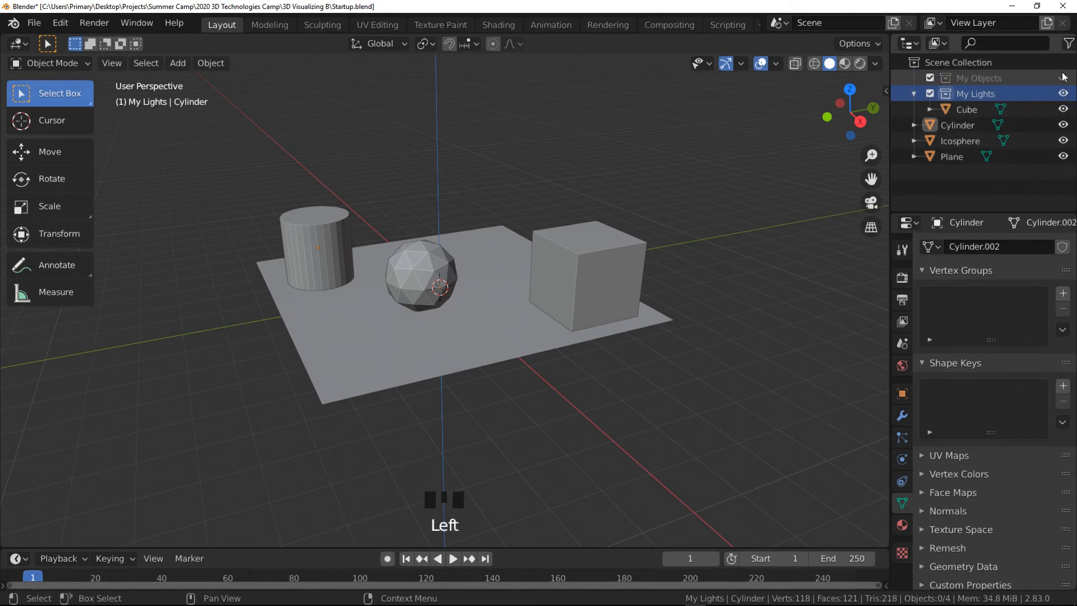
click(1063, 77)
click(1064, 94)
click(1065, 94)
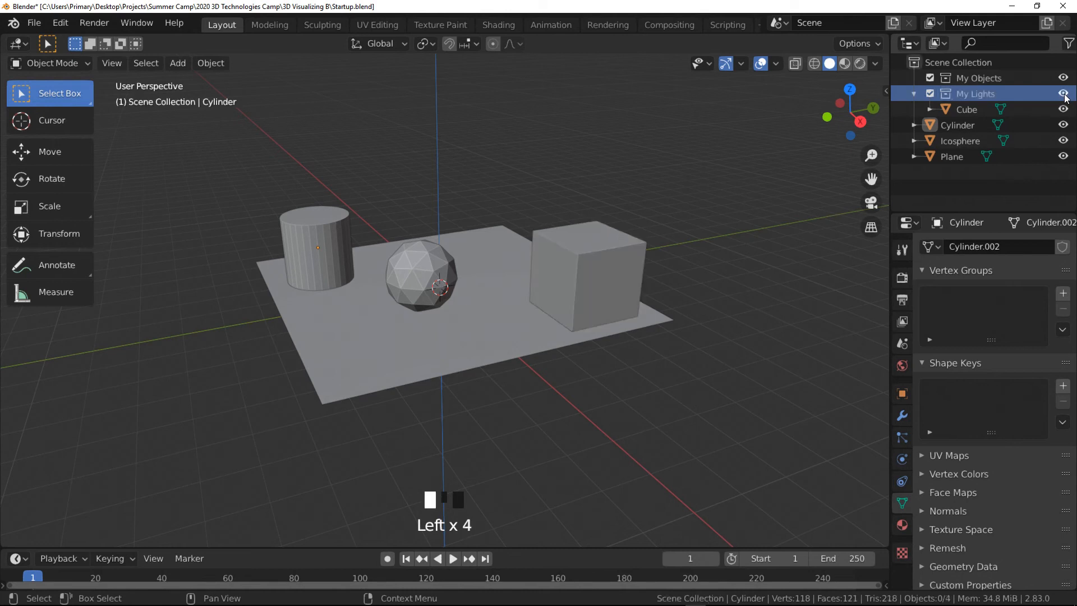
click(1065, 125)
click(1064, 126)
- Hide the Icosphere, Plane and Cylinder in the viewport, then show them again
click(1064, 141)
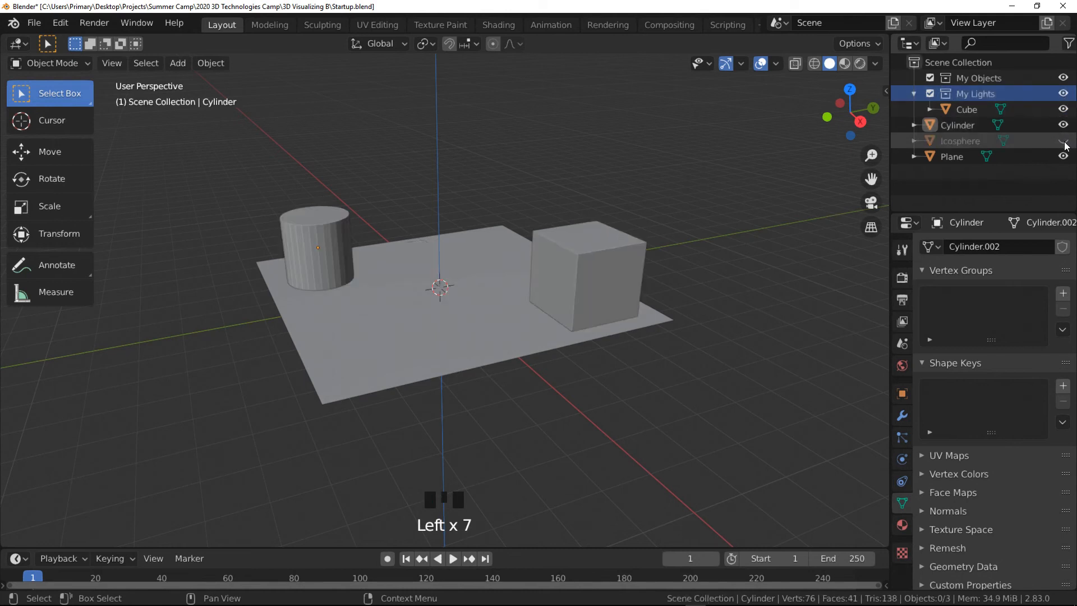
click(1064, 156)
click(1063, 125)
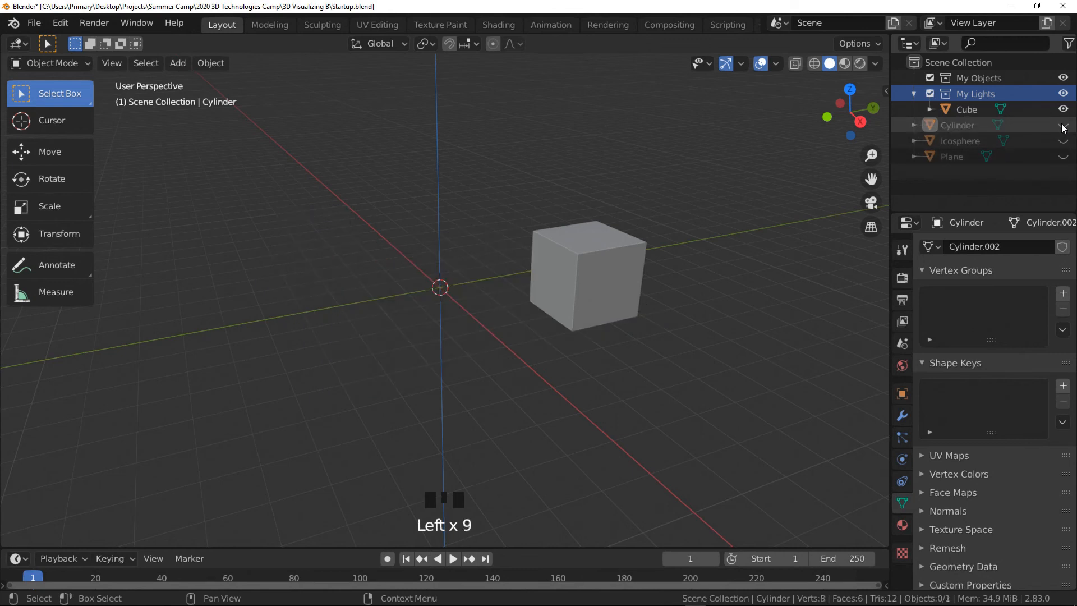
click(1064, 142)
click(1064, 157)
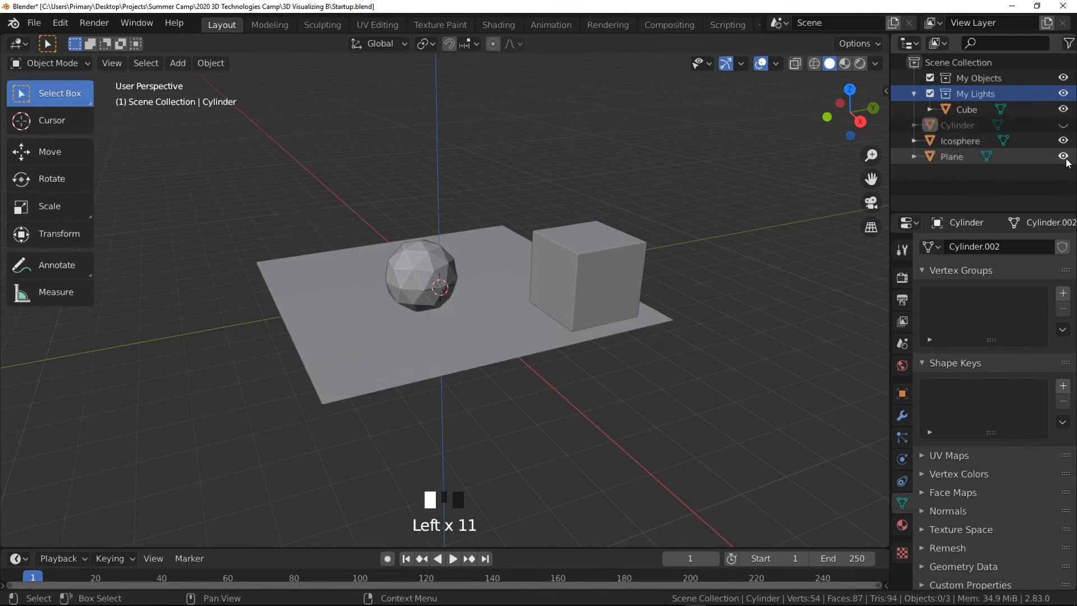
click(1064, 126)
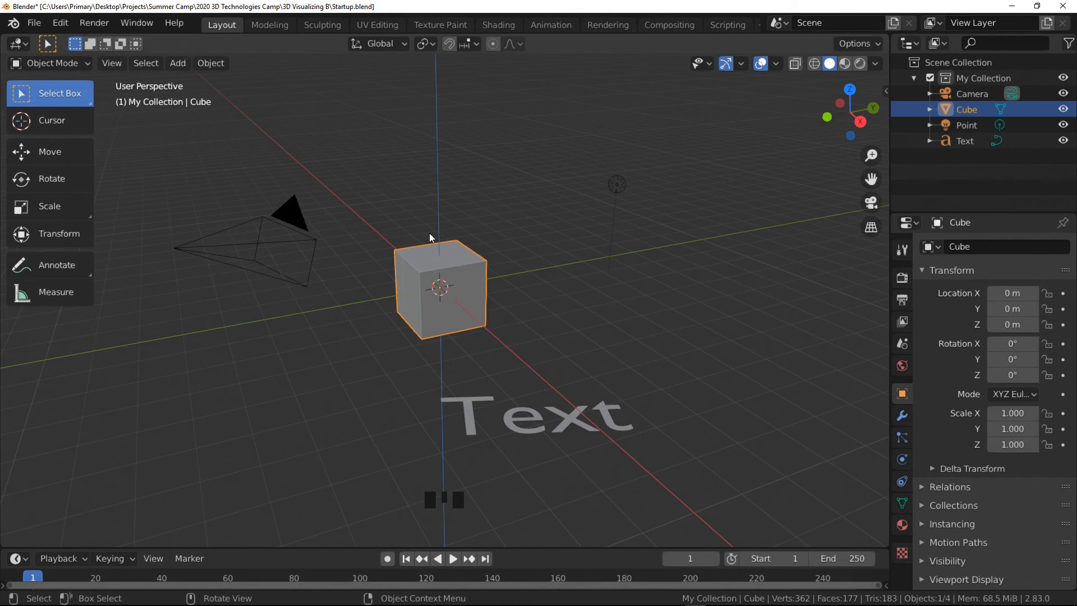
- Open the render properties and choose Eevee as the render engine
click(904, 252)
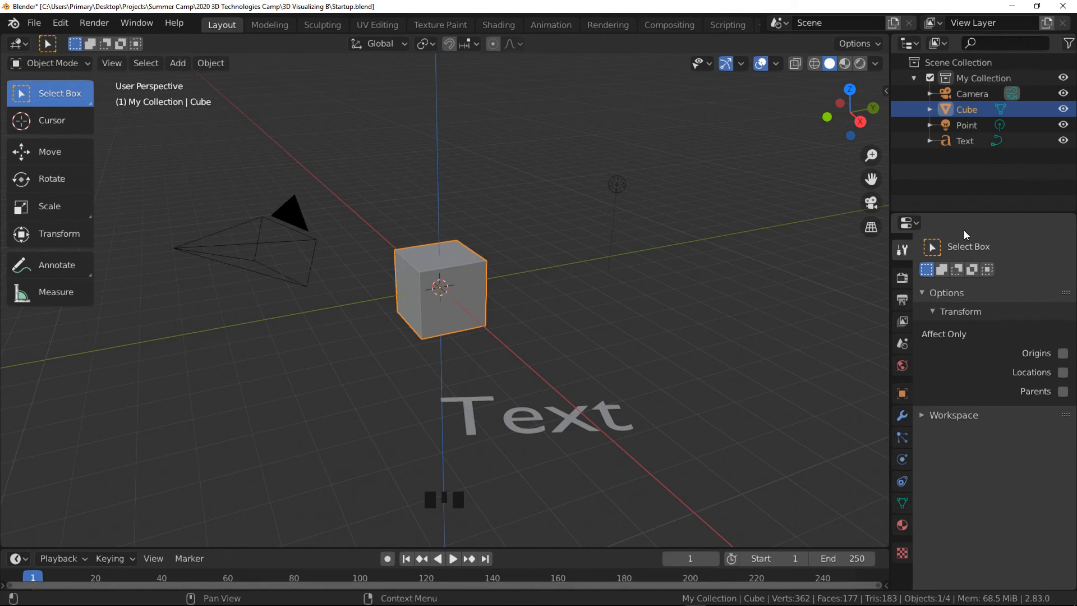
click(903, 278)
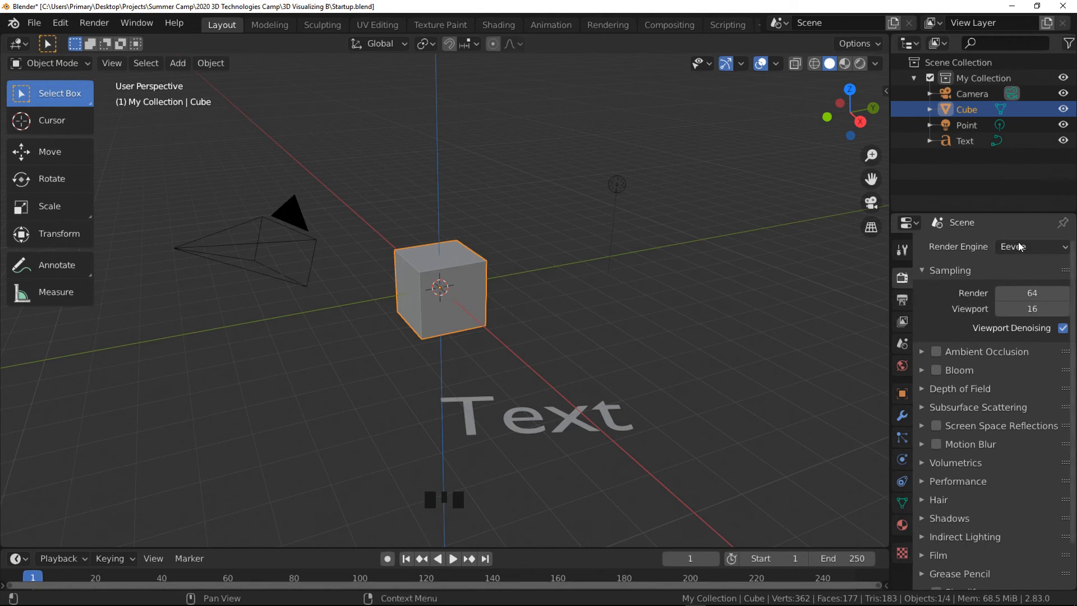
click(1052, 247)
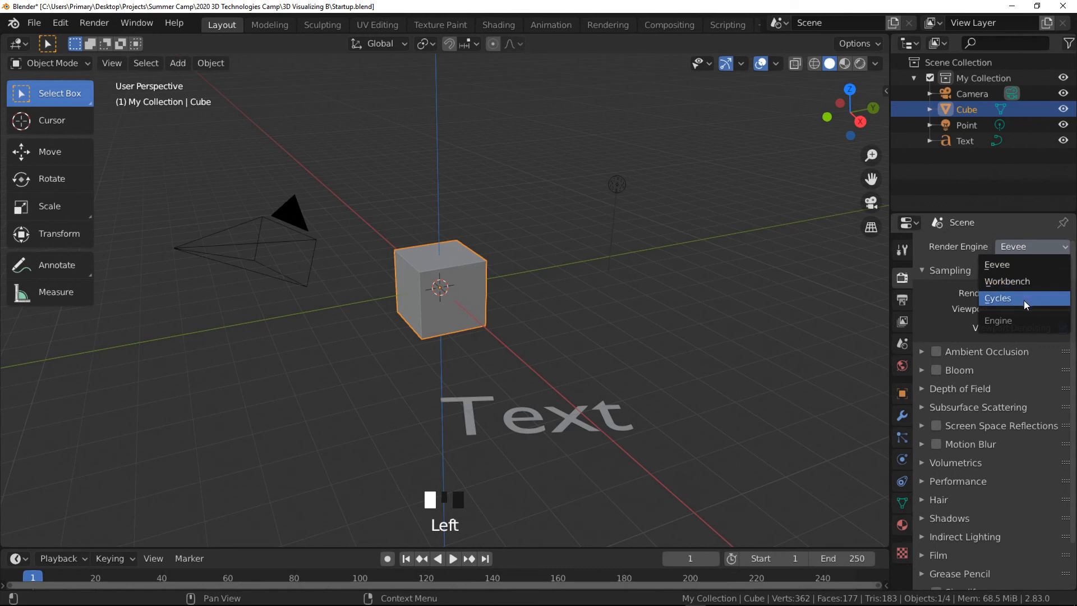
click(1026, 262)
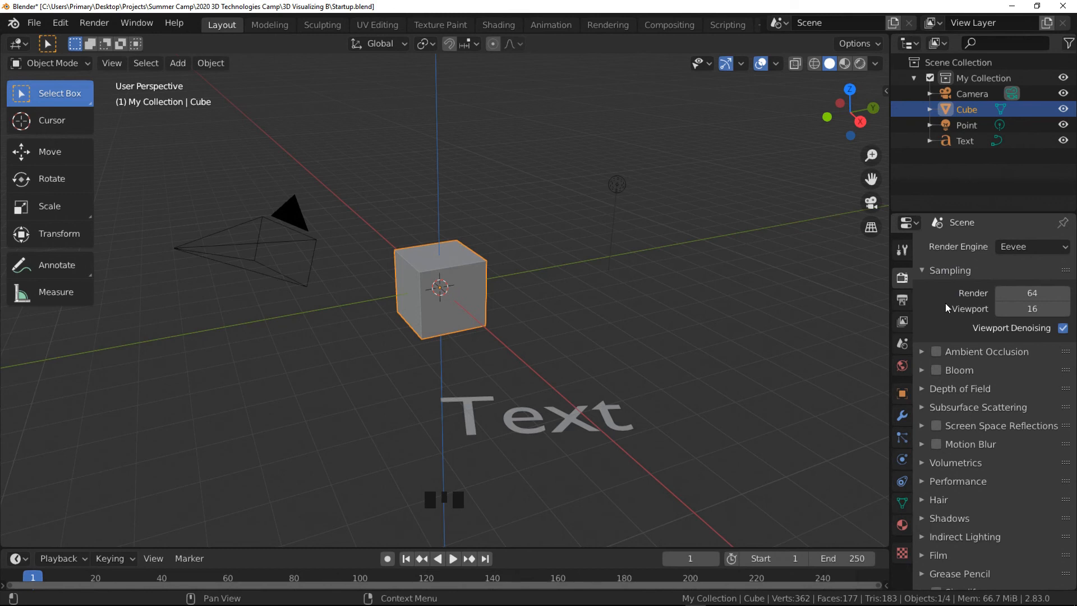
- Toggle Ambient Occlusion on and off and expand and collapse its settings
click(932, 353)
click(932, 353)
click(920, 353)
click(920, 354)
- Enable and expand Screen Space Reflections, disable and collapse it, then expand the Volumetrics settings
click(937, 424)
click(922, 424)
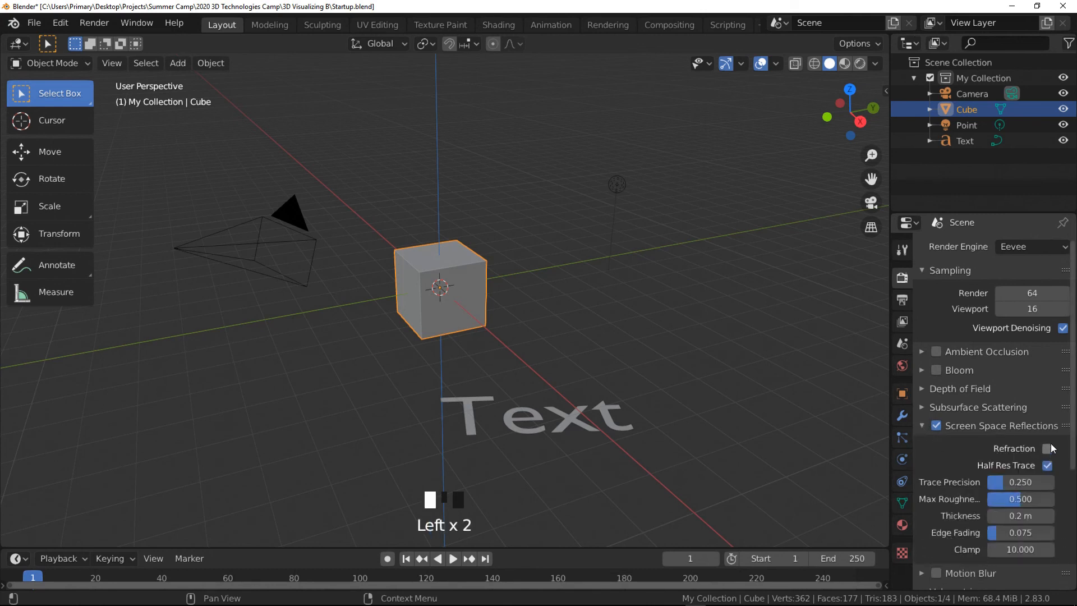
click(937, 425)
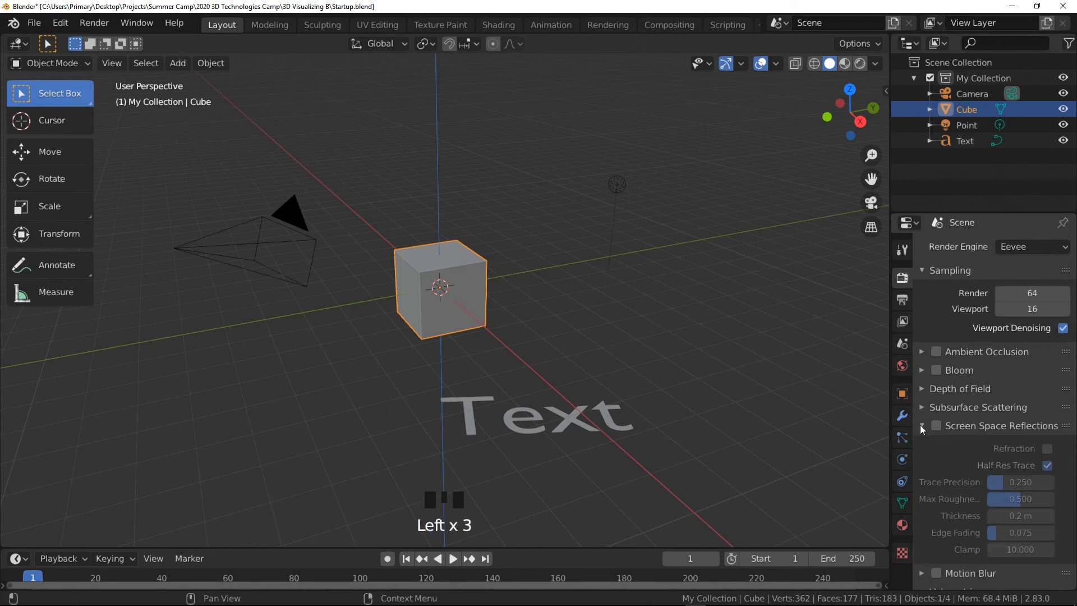
click(922, 425)
click(923, 462)
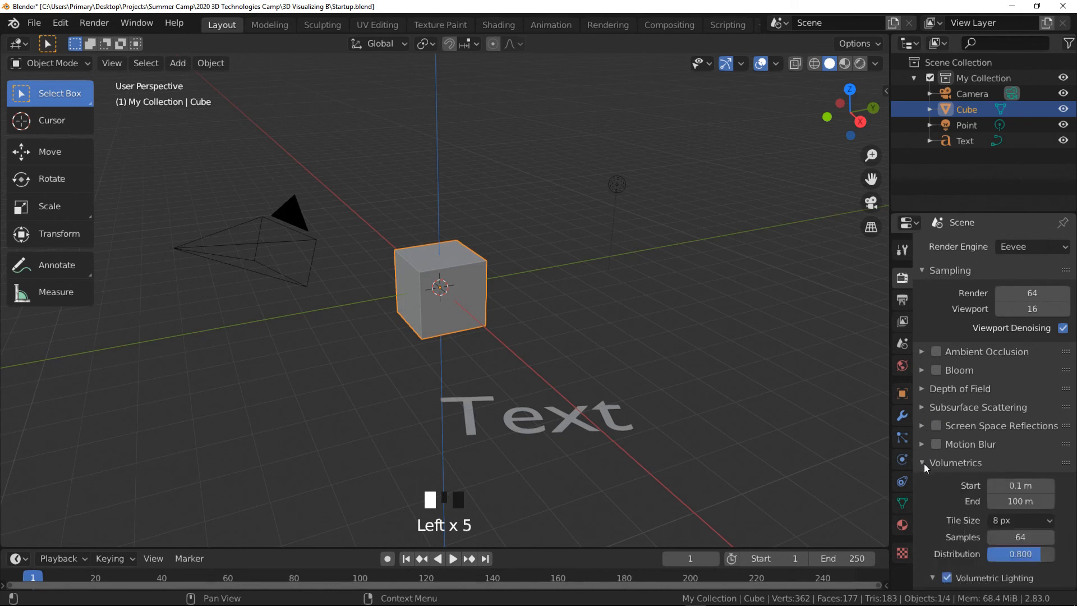
- Collapse the Volumetrics settings and scroll through the remaining Eevee render settings panels
click(921, 463)
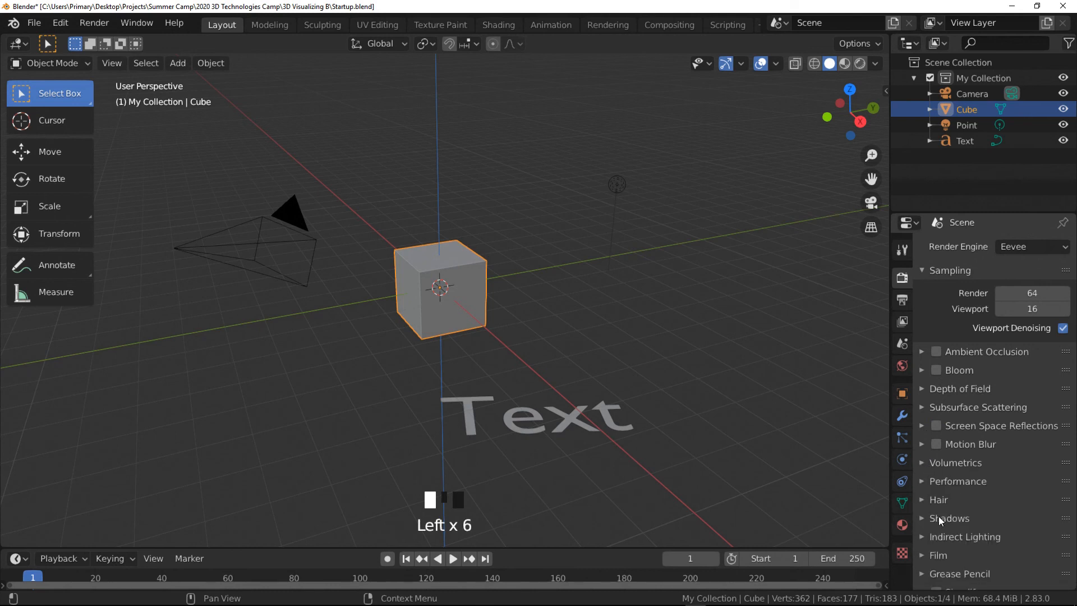
scroll(981, 537, down, 3)
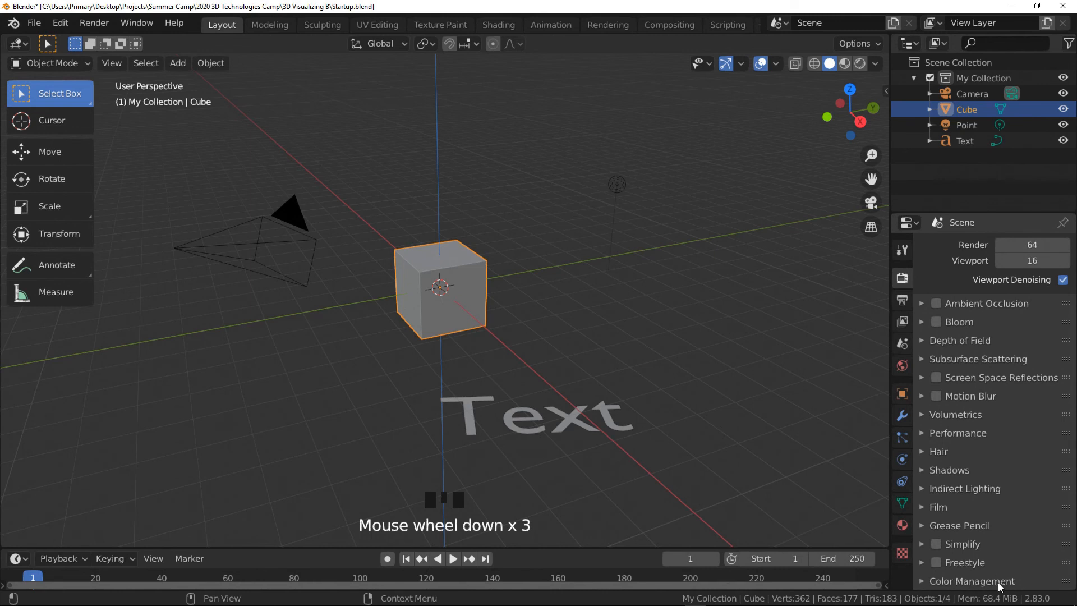
scroll(1025, 501, up, 5)
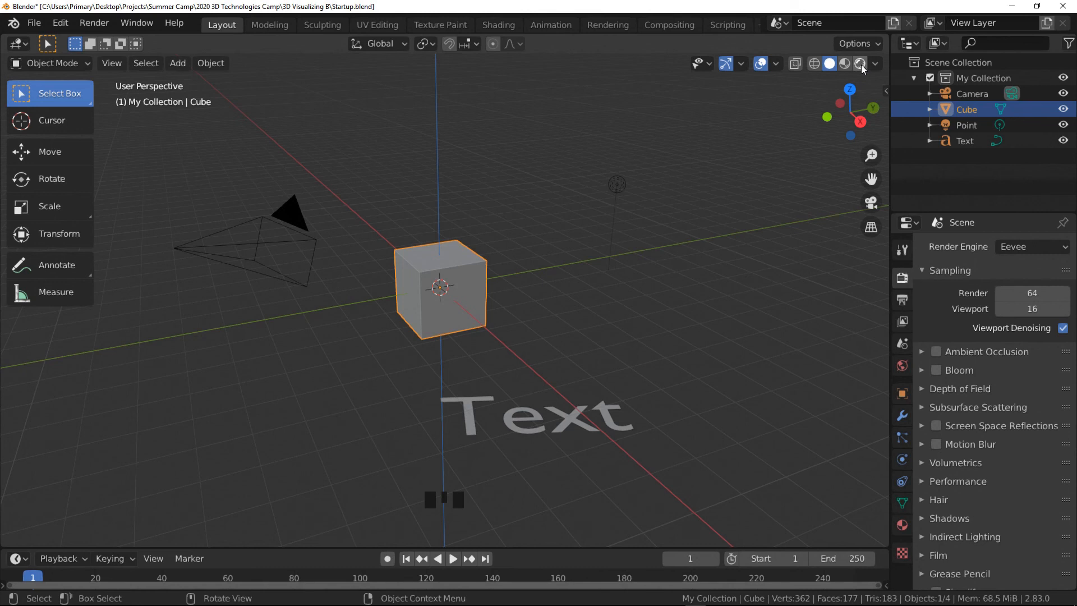
- Open the output properties and view the frame rate options without changing the 24 fps setting
click(904, 305)
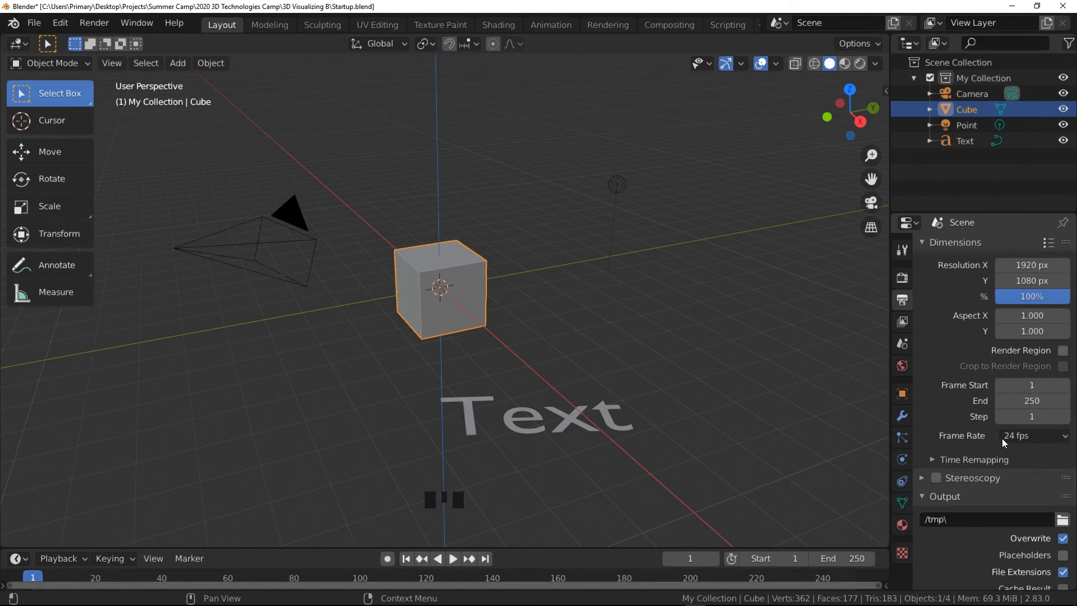
click(1050, 437)
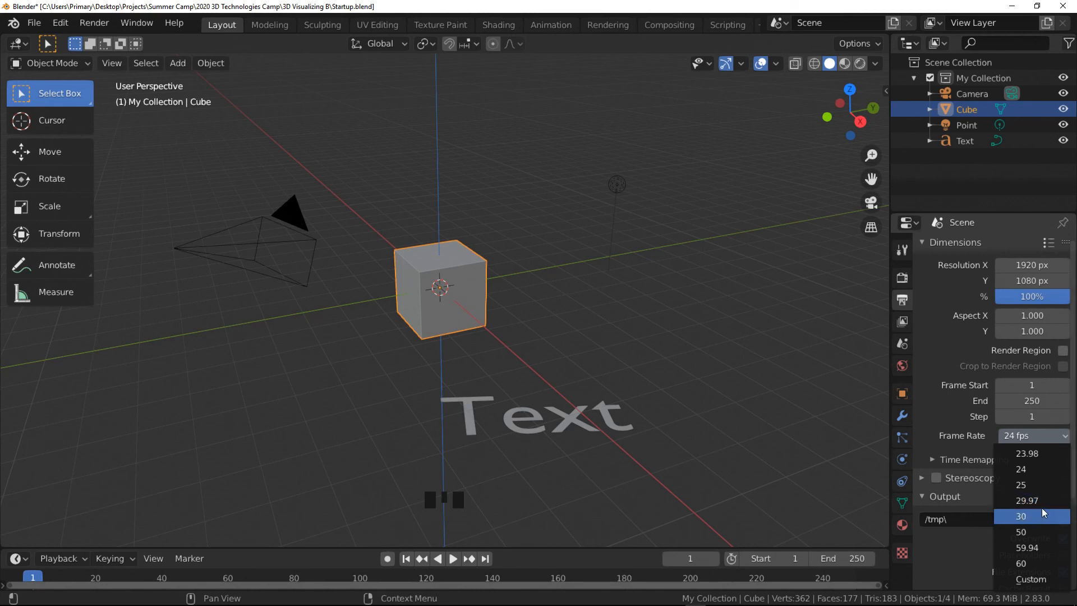
click(947, 411)
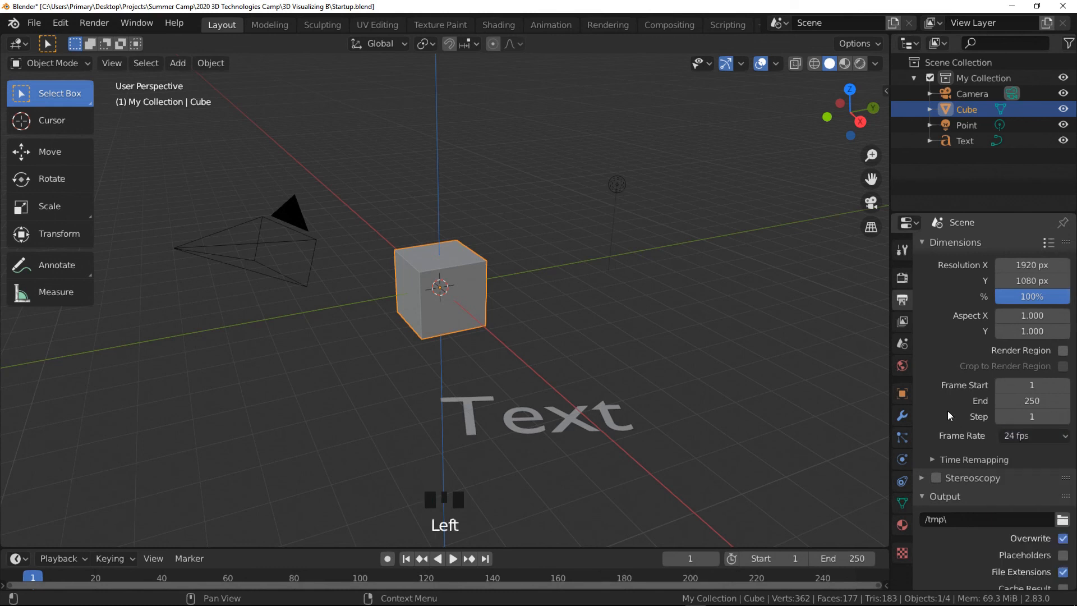
scroll(950, 405, down, 6)
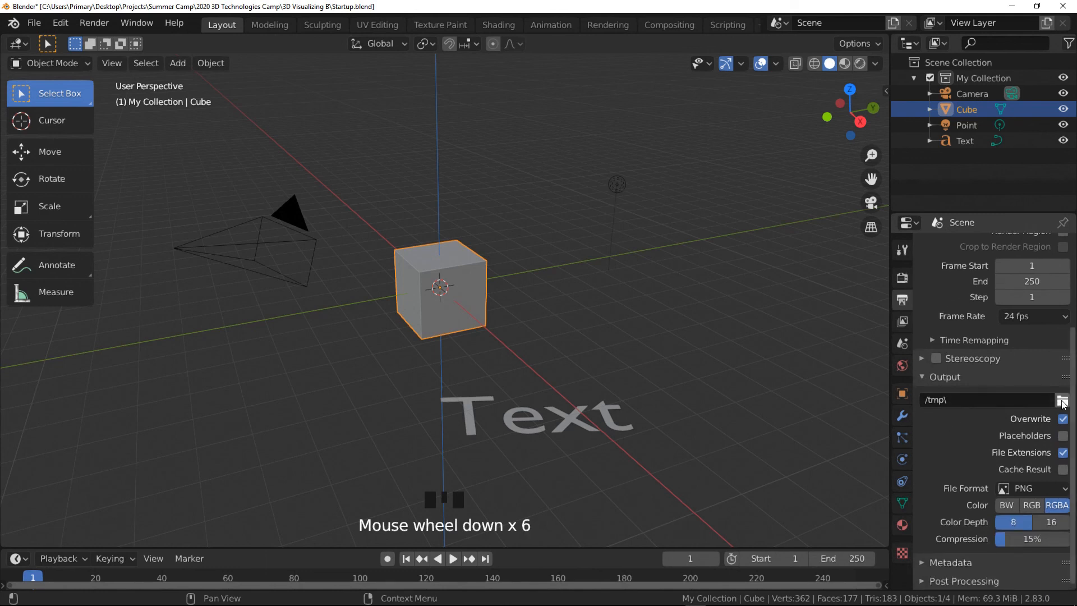
- Open the output file format list and close it without choosing a different format
click(1032, 452)
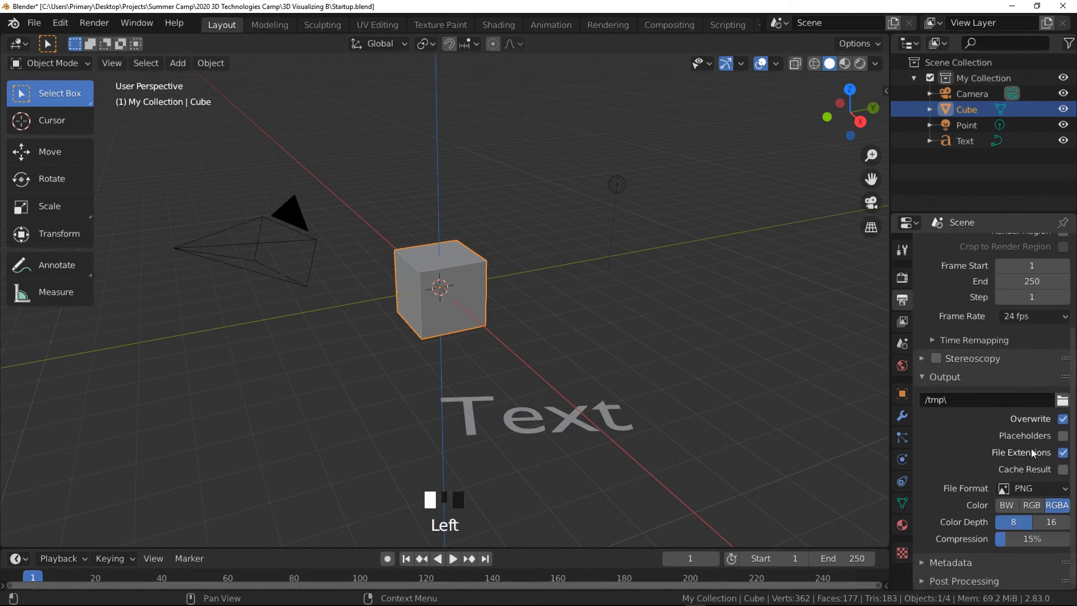
click(1046, 490)
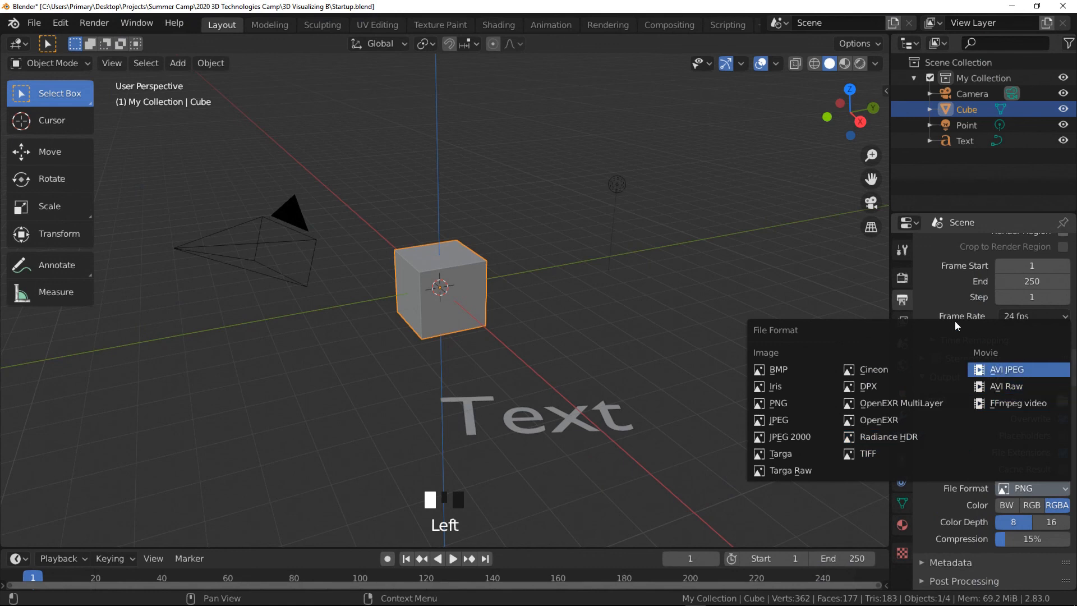
click(941, 302)
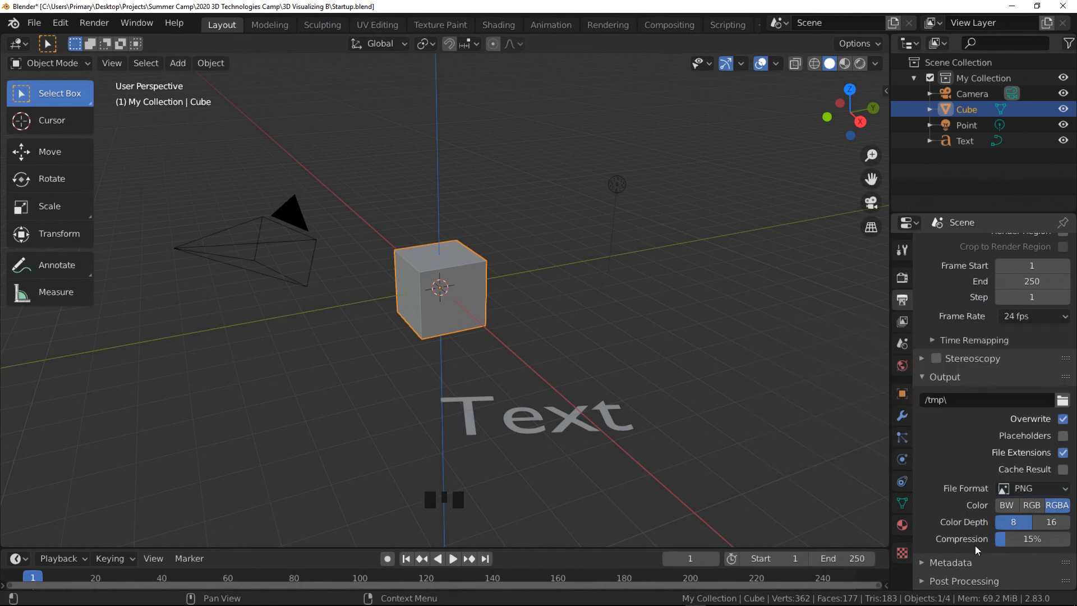
- Open the world properties, expand the Volume panel and view the available volume shaders without picking one
click(901, 366)
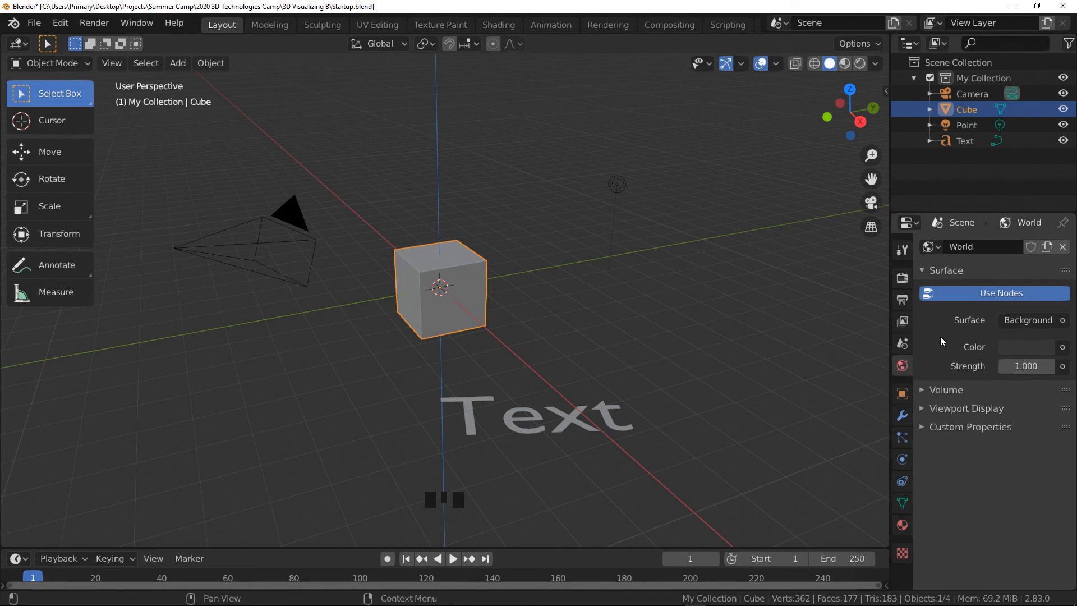
click(923, 391)
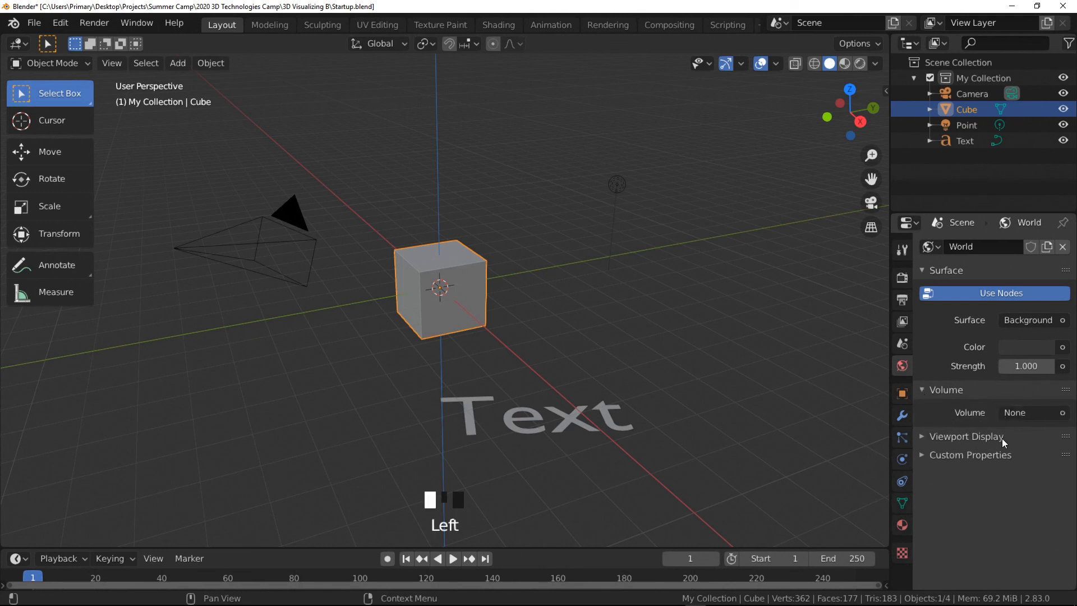
click(1063, 347)
click(1062, 413)
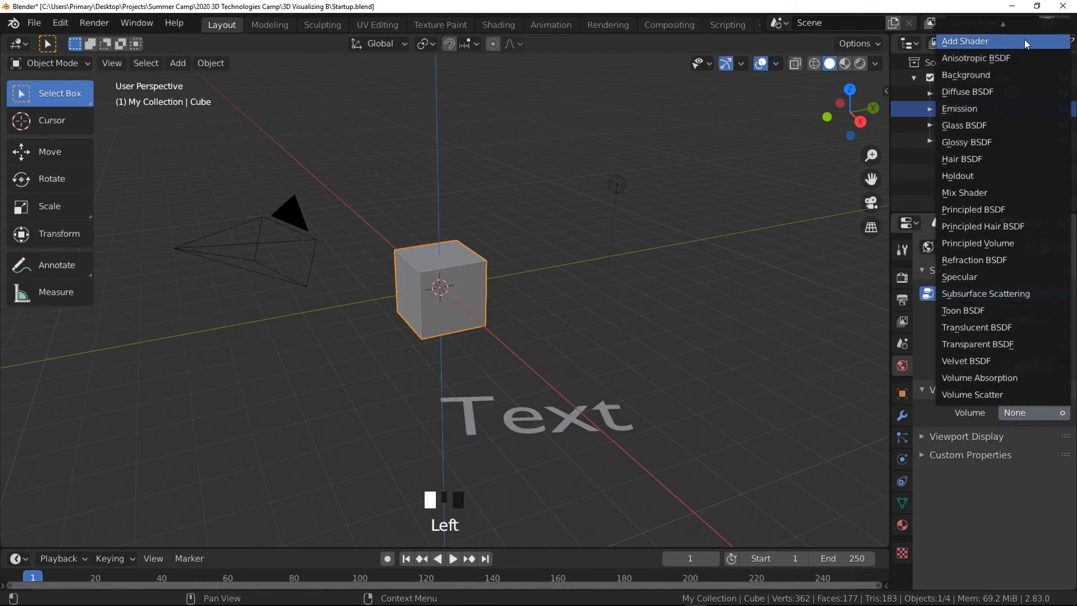
click(985, 468)
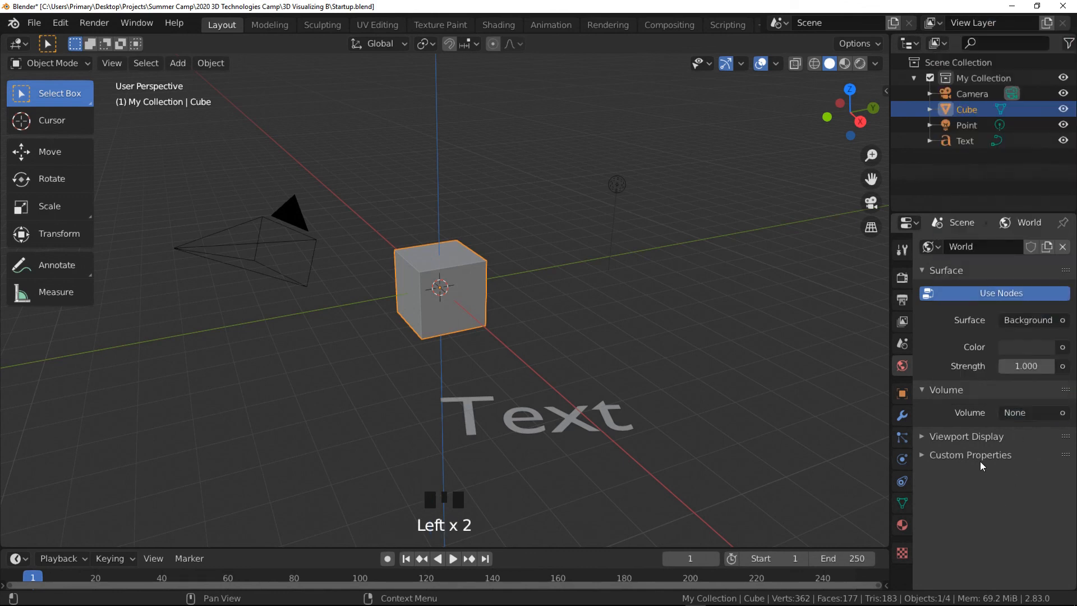
- Browse the Cube's modifier list without adding a modifier, then open its physics properties
click(907, 422)
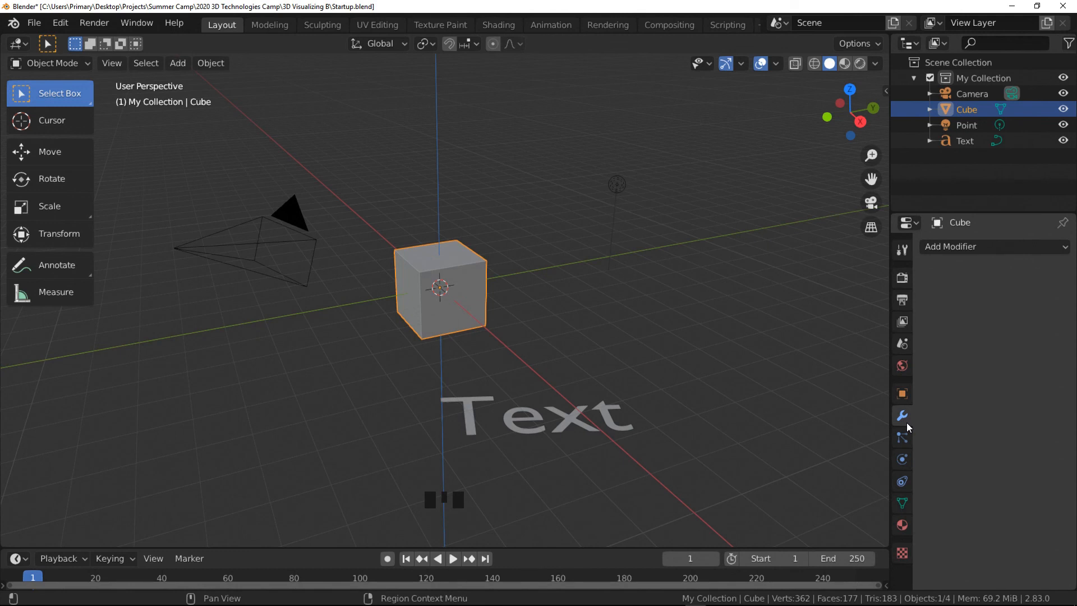
click(998, 248)
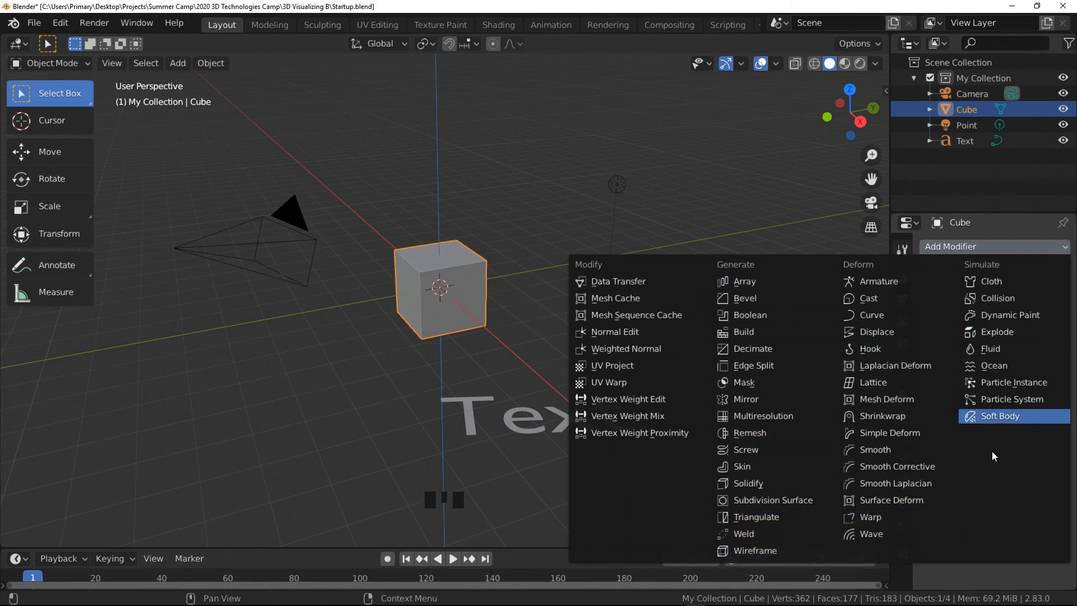
click(1012, 224)
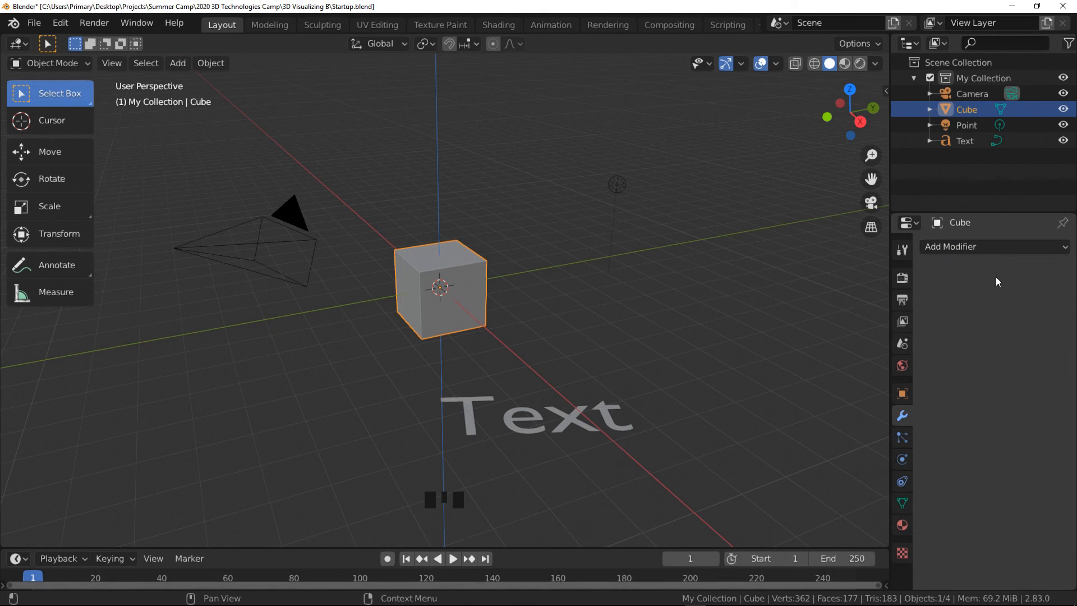
click(907, 463)
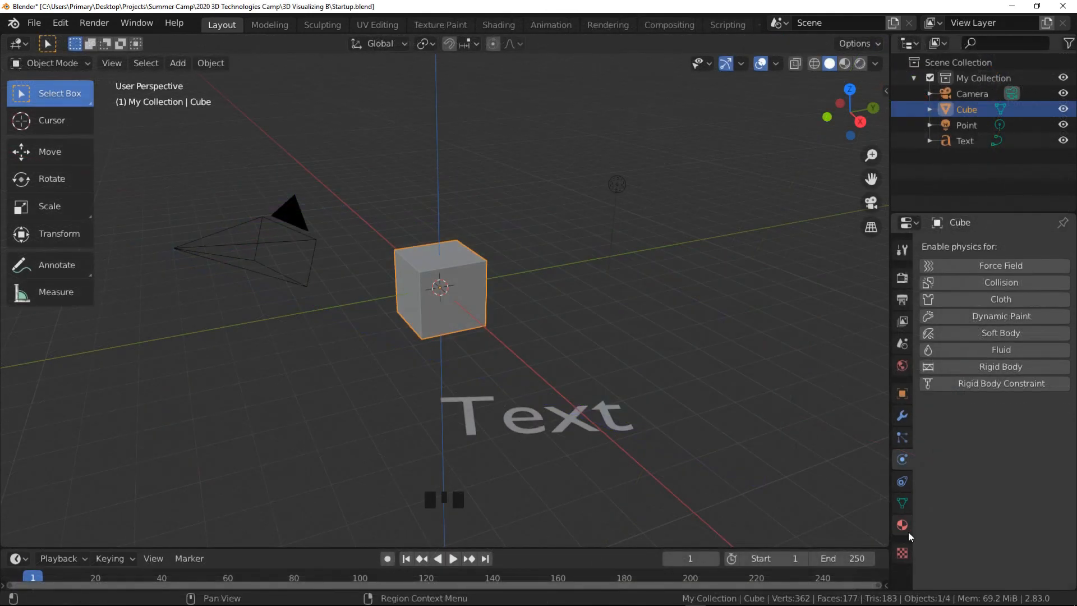
- Add a new material to the Cube and set its base color to red
click(908, 533)
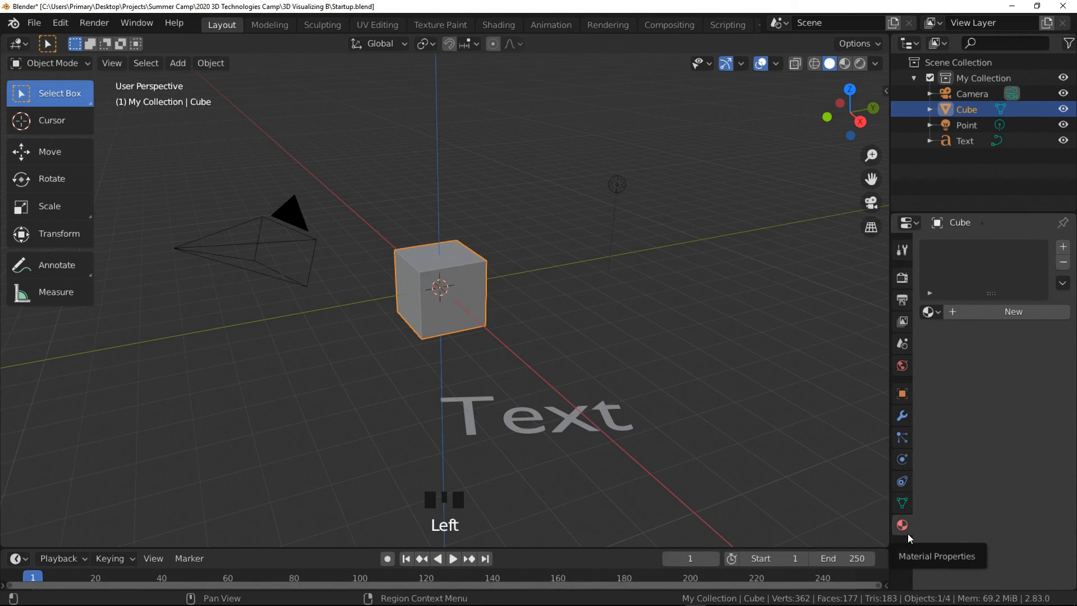
click(952, 313)
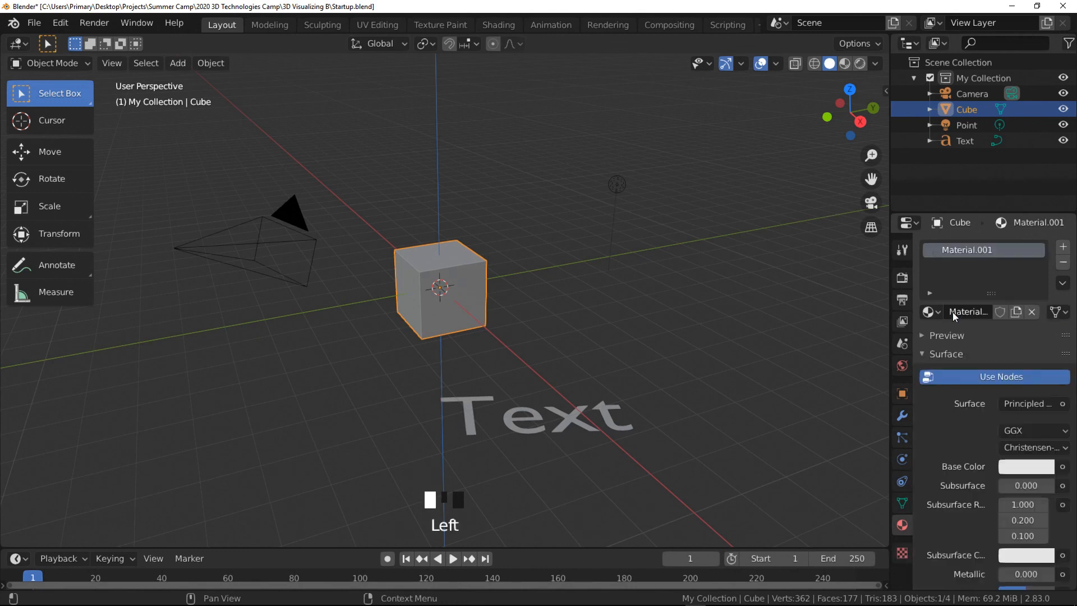
click(1008, 467)
drag(977, 317, 969, 355)
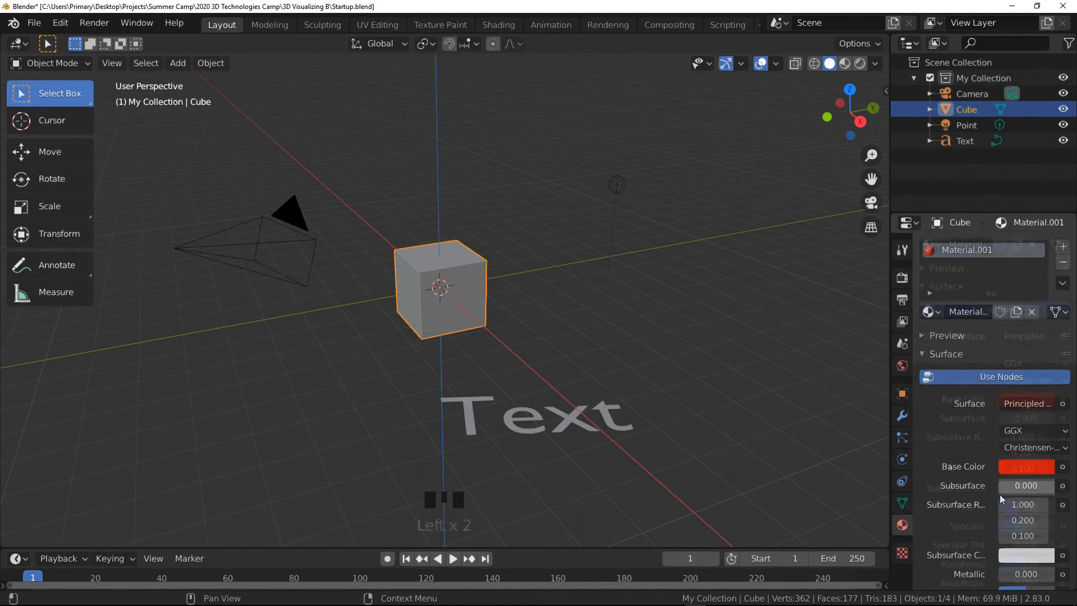
scroll(1000, 494, down, 2)
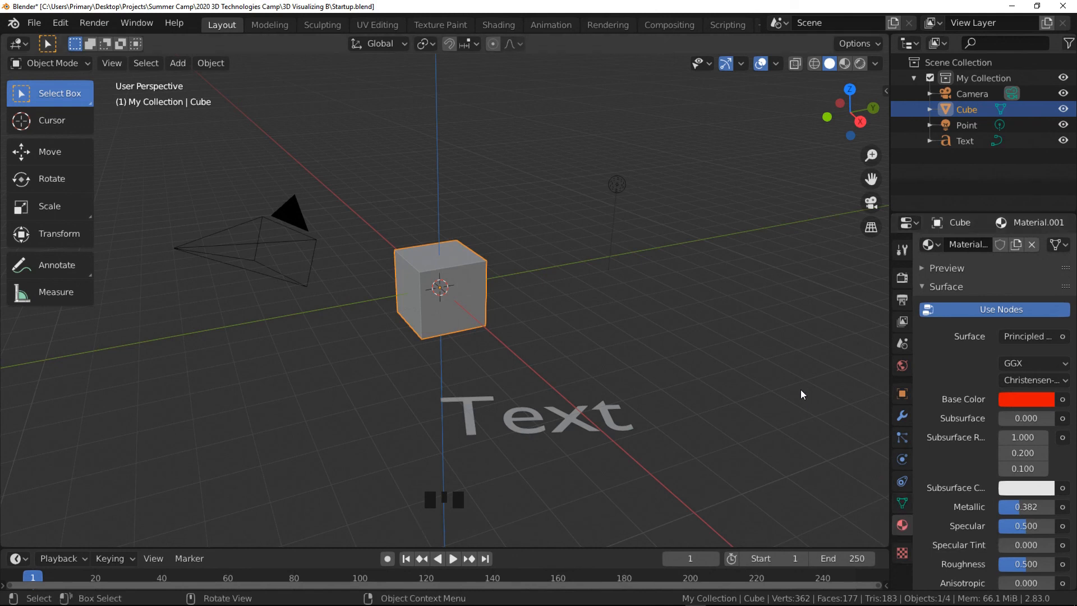
- Inspect the point light's properties, then select the Text object and open its object data properties
click(618, 185)
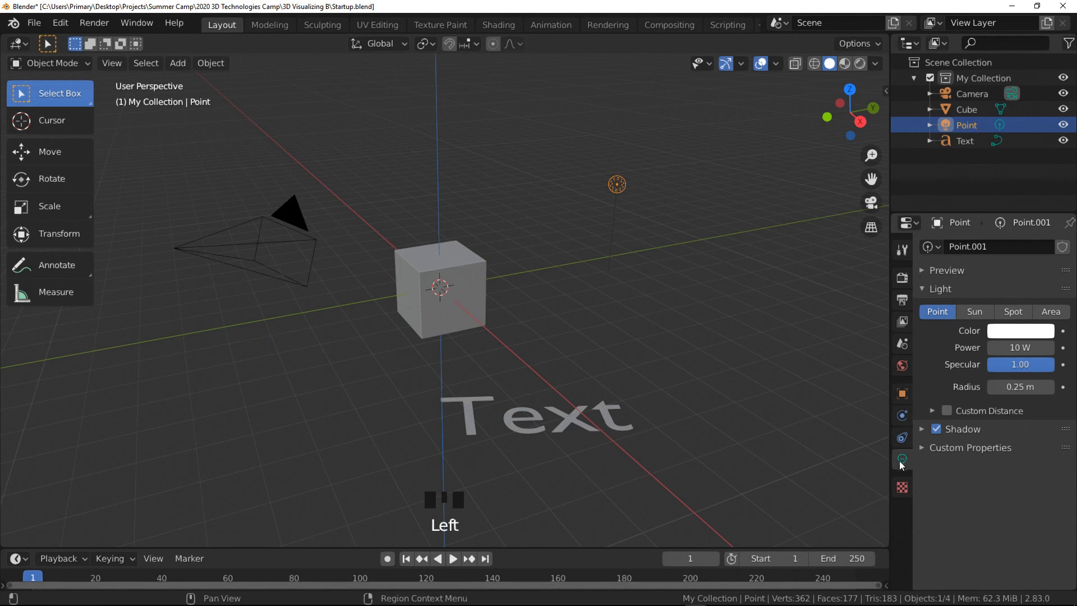
click(613, 423)
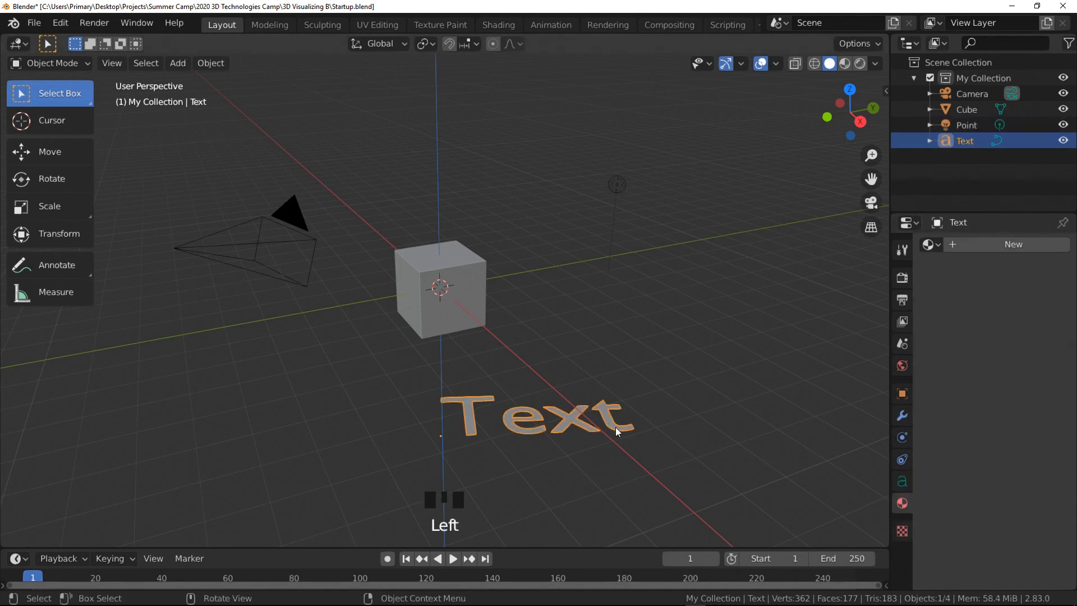
click(902, 482)
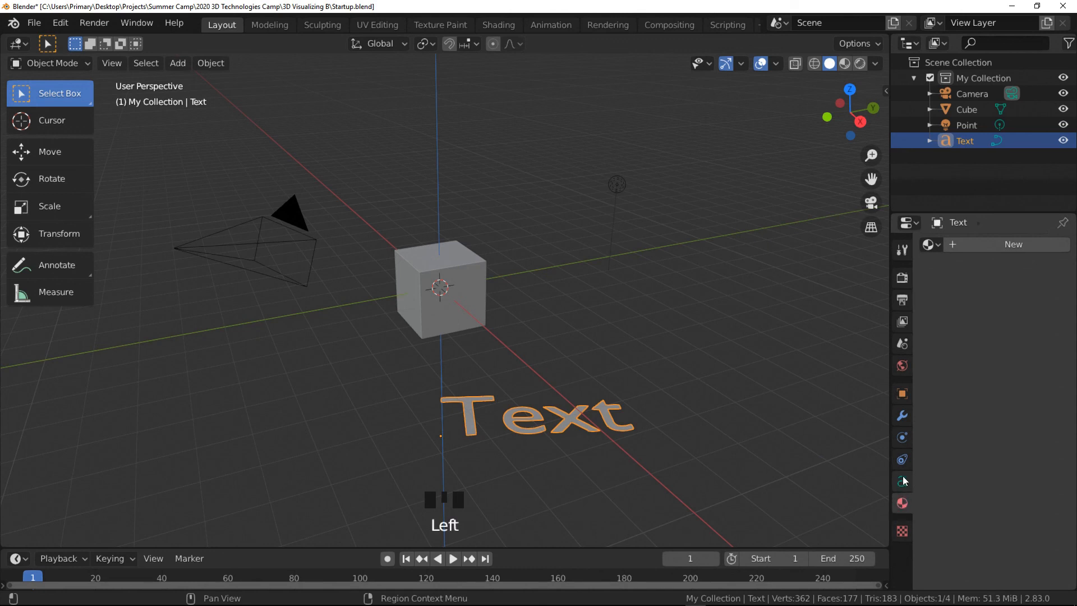
click(903, 483)
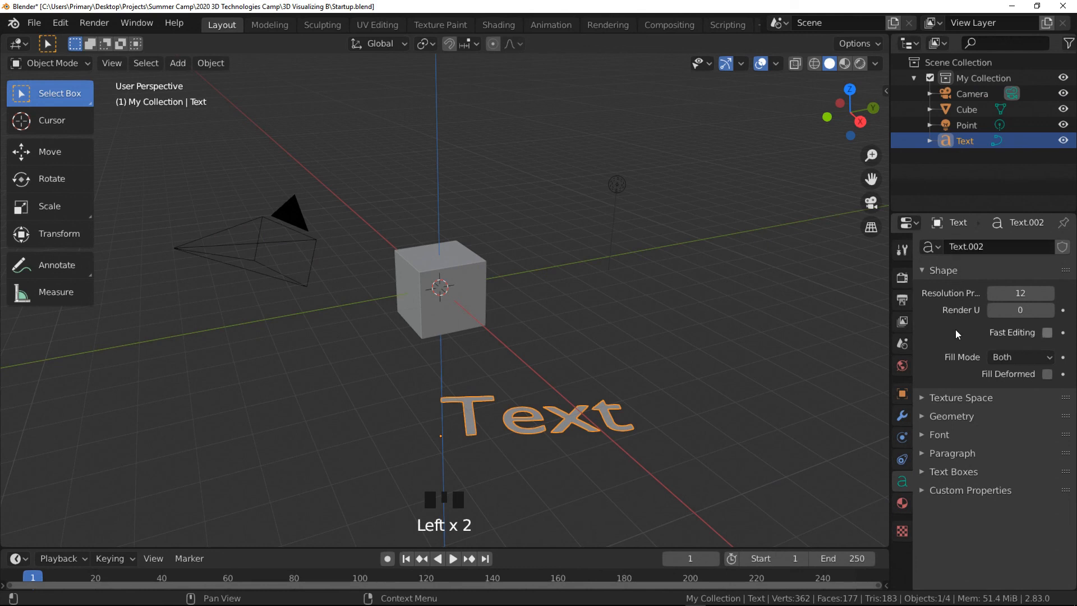
- Expand the Texture Space, Font, Paragraph and Text Boxes panels of the Text object's data properties
click(920, 398)
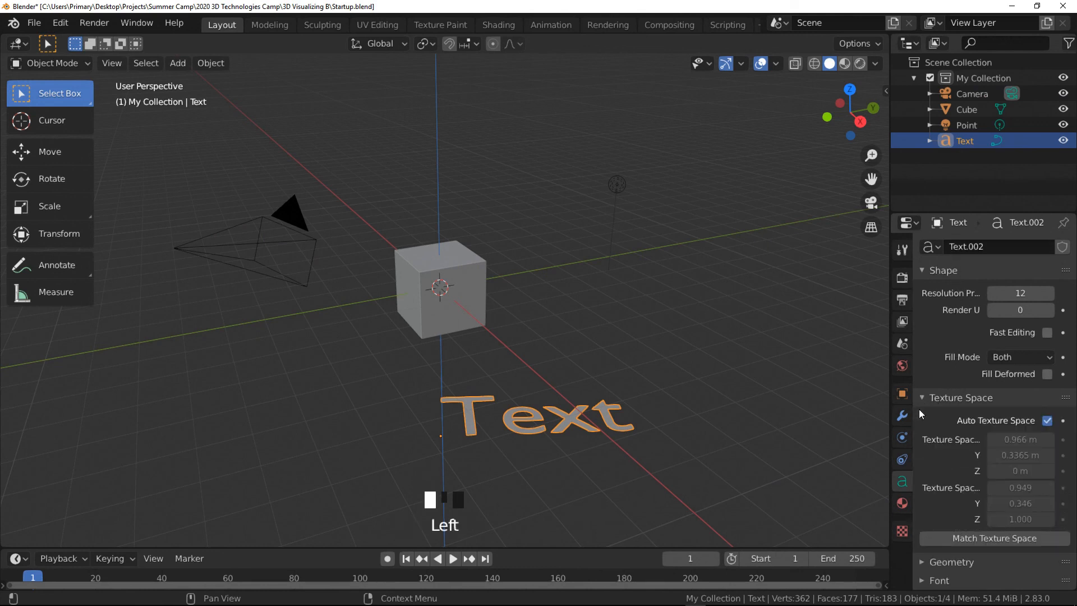
scroll(936, 480, down, 4)
click(921, 525)
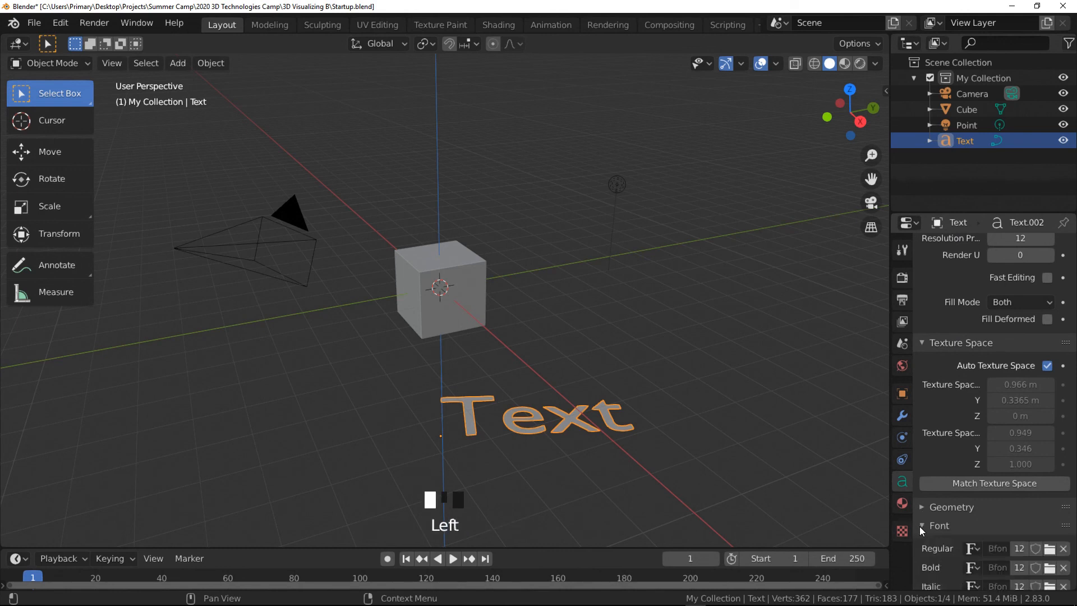
scroll(951, 455, down, 11)
scroll(951, 454, down, 2)
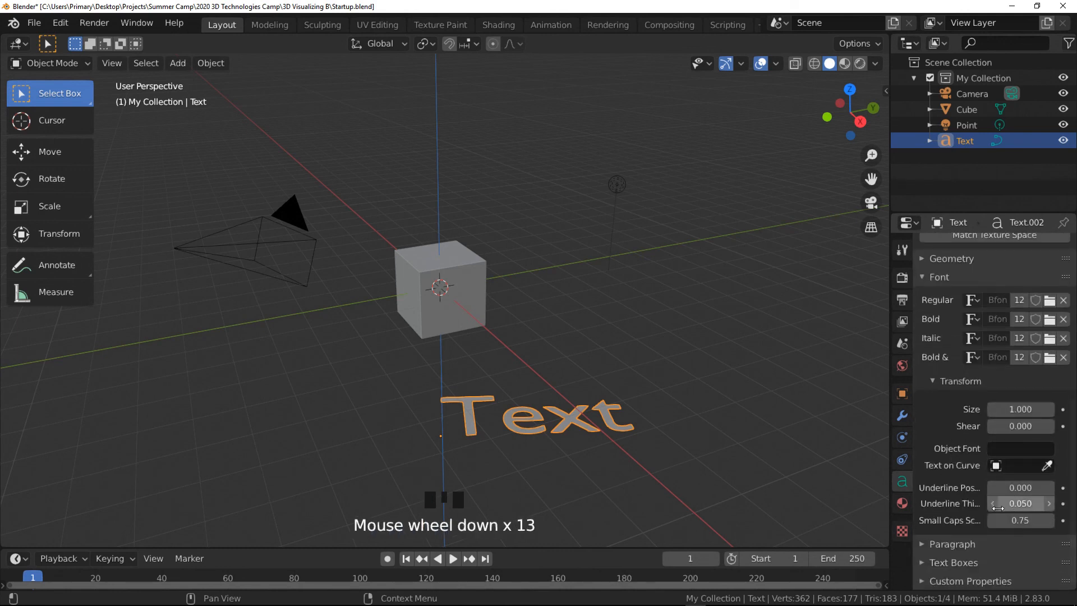
scroll(1004, 505, down, 4)
click(927, 541)
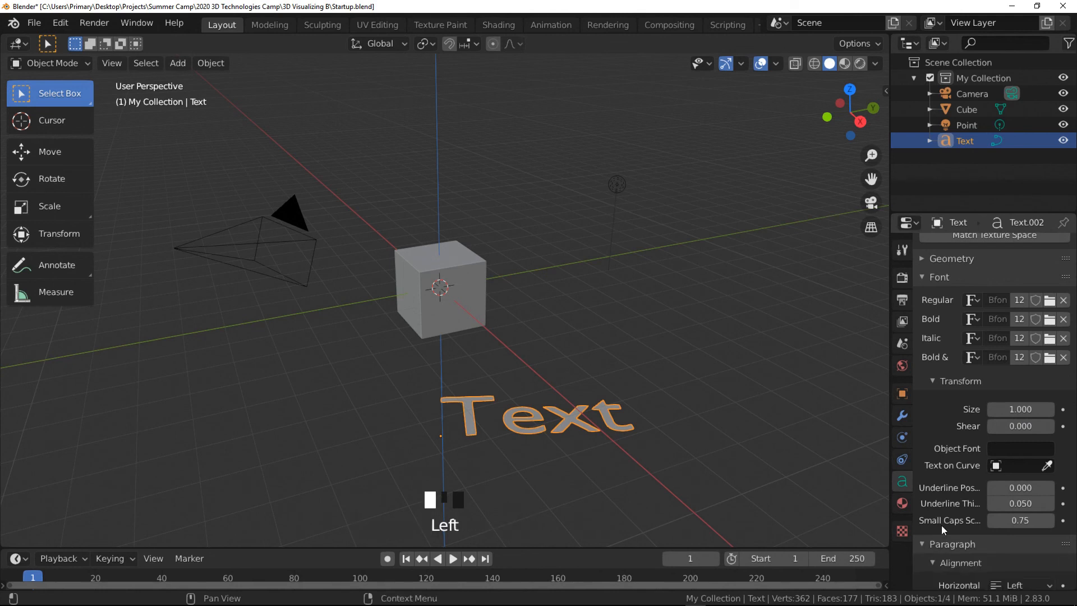
scroll(941, 504, down, 14)
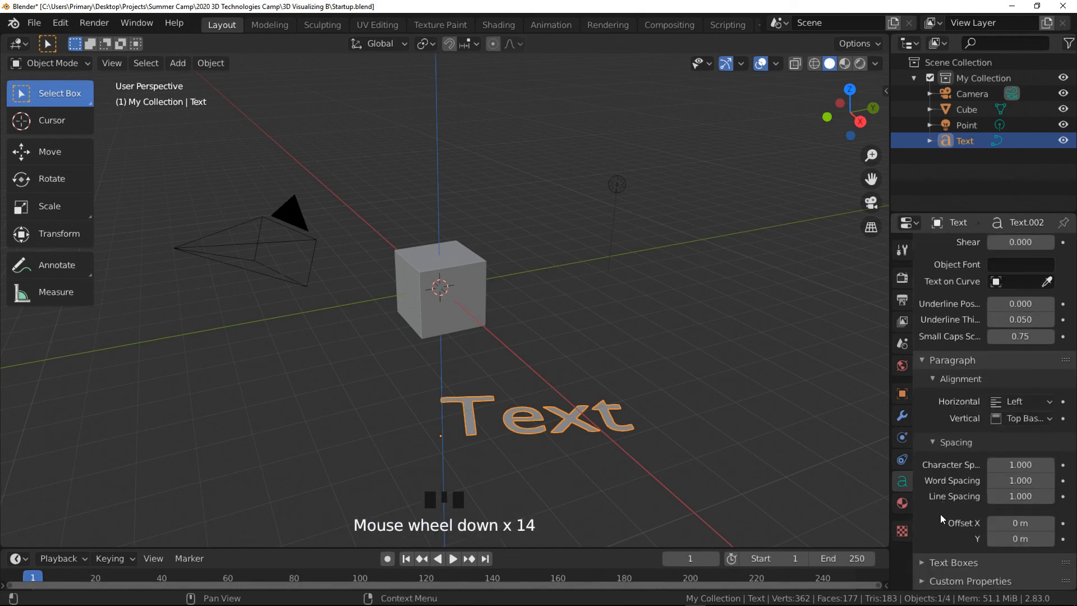
click(921, 561)
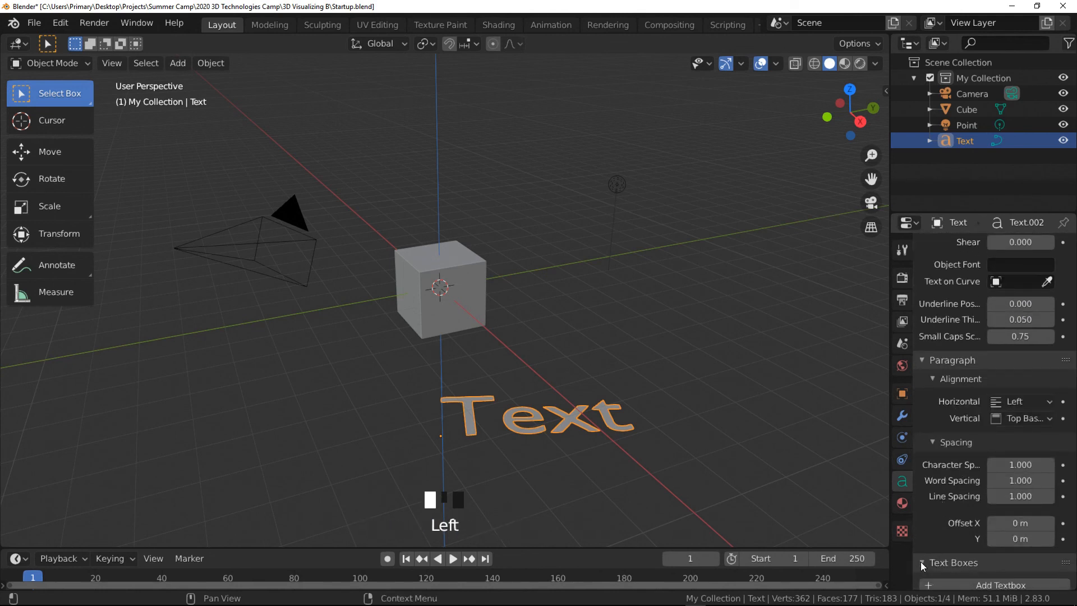
- Return to the top of the text properties and select the point light
scroll(930, 538, down, 6)
scroll(932, 530, down, 1)
scroll(932, 530, up, 17)
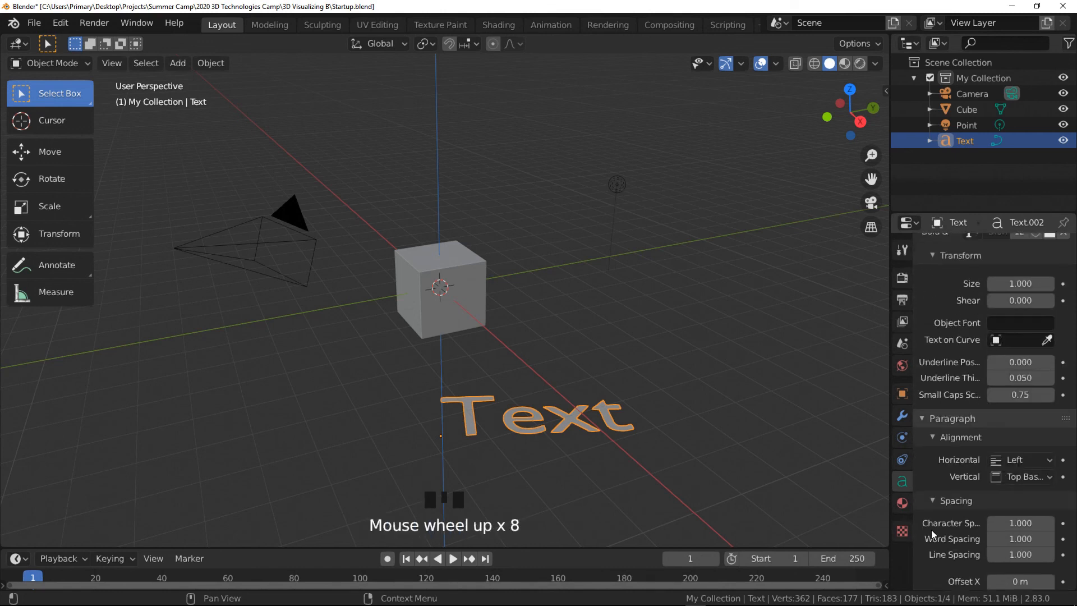
scroll(932, 530, up, 12)
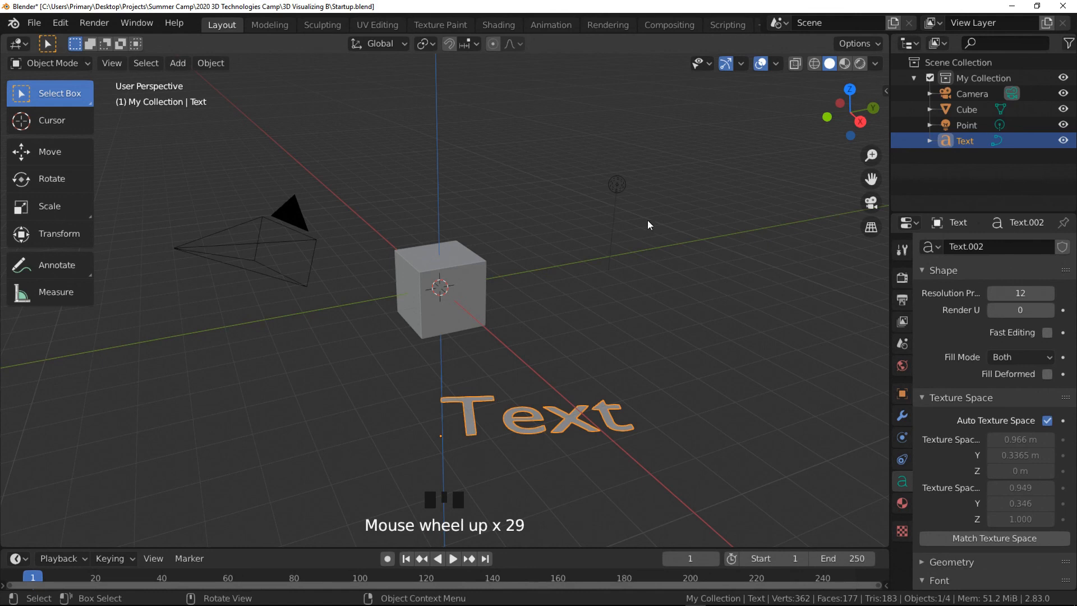
click(622, 189)
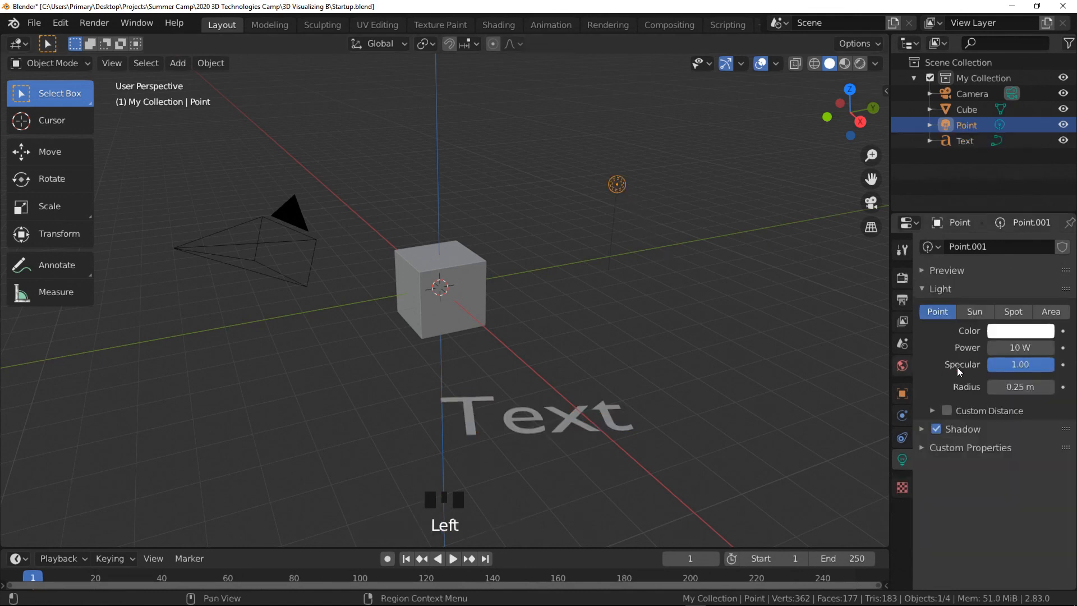
- Switch the point light's type through Sun and Spot to Area
click(978, 310)
click(1004, 311)
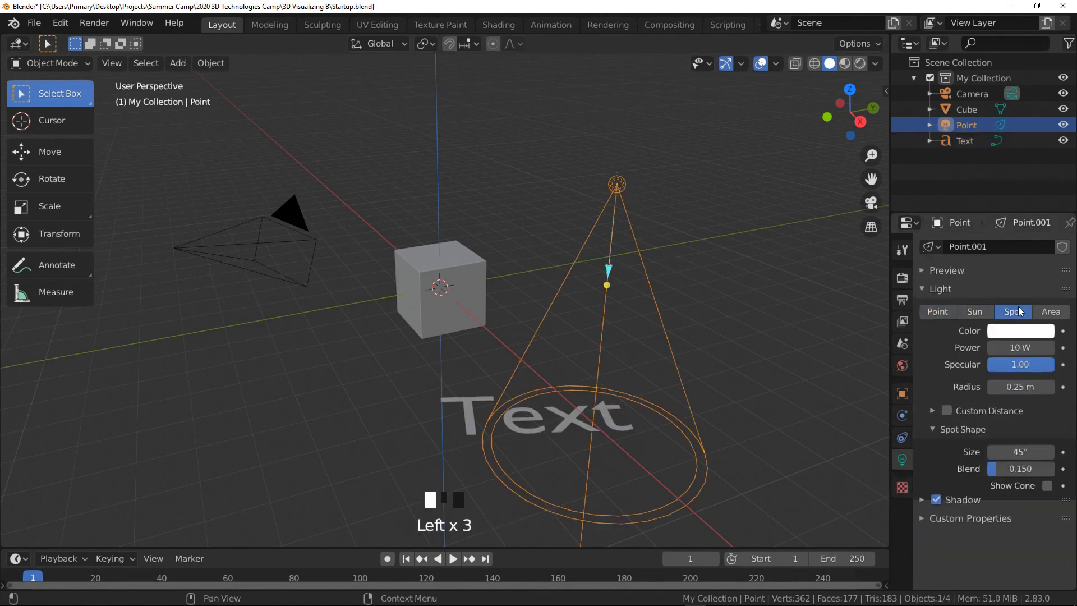
click(1053, 312)
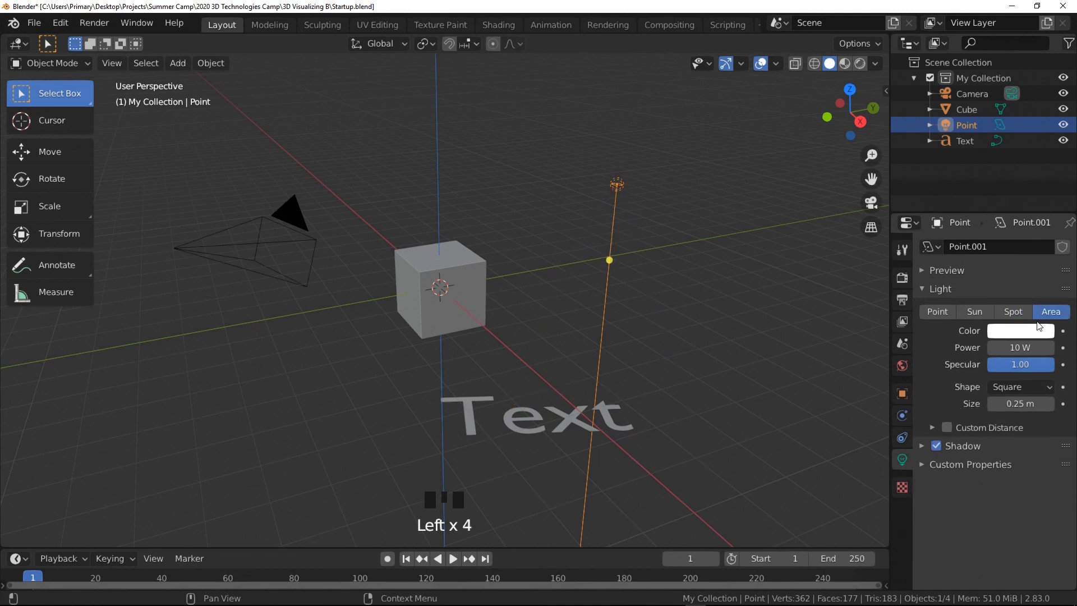
- Set the area light's color to yellow and its power to 59.2 W, and open its shape options
click(1019, 335)
click(960, 199)
drag(959, 199, 930, 216)
mouse_move(1017, 348)
mouse_down()
mouse_move(1050, 348)
mouse_move(1018, 348)
mouse_up()
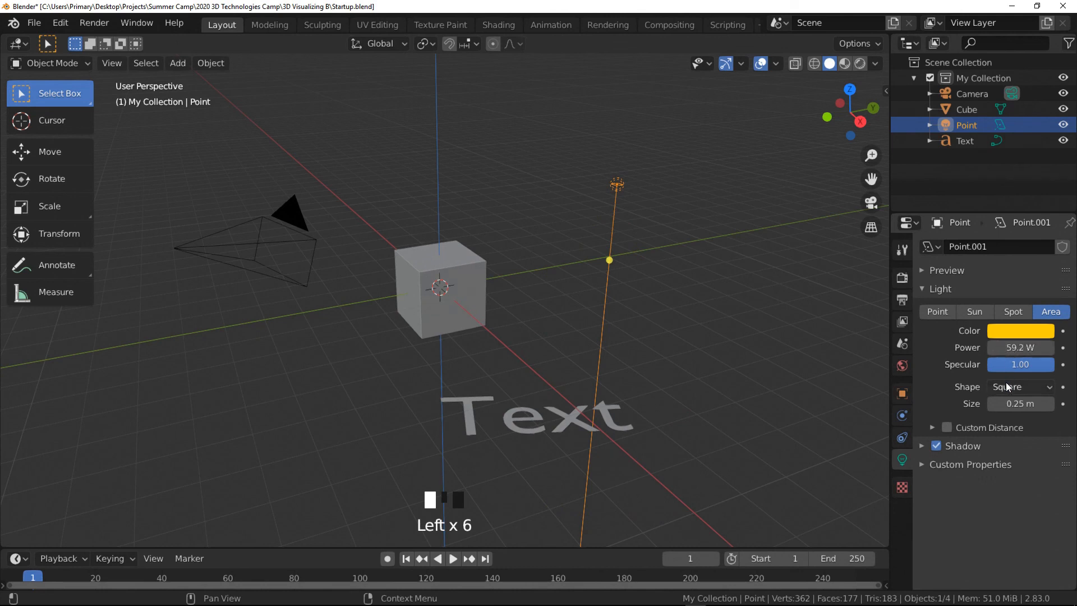
click(1018, 387)
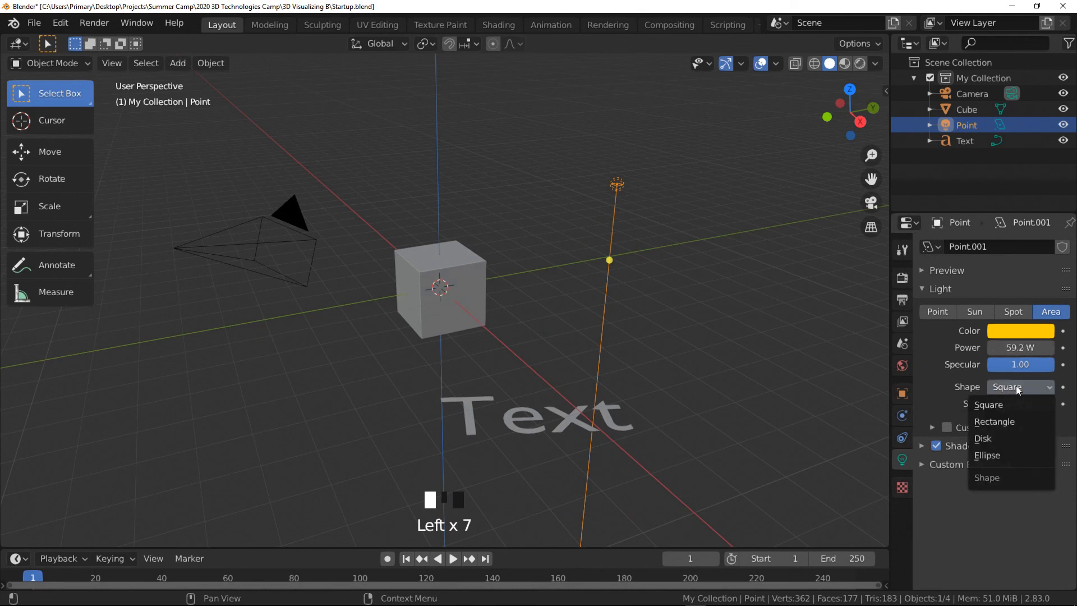
- Select the camera and explore its lens type, Depth of Field and Background Images options
click(285, 245)
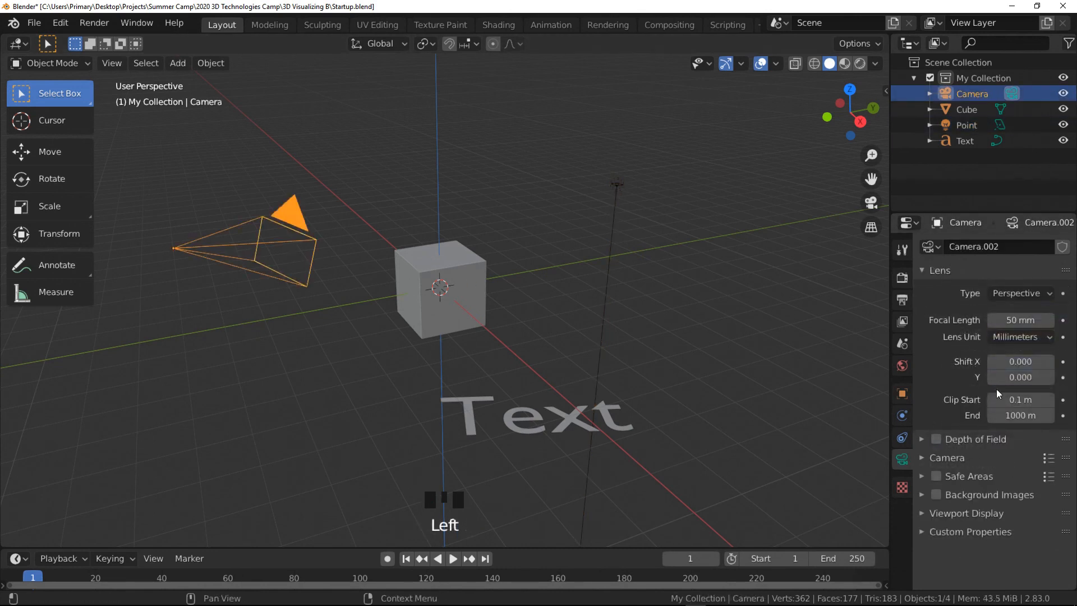
click(1035, 292)
click(936, 438)
click(936, 439)
click(935, 496)
click(935, 496)
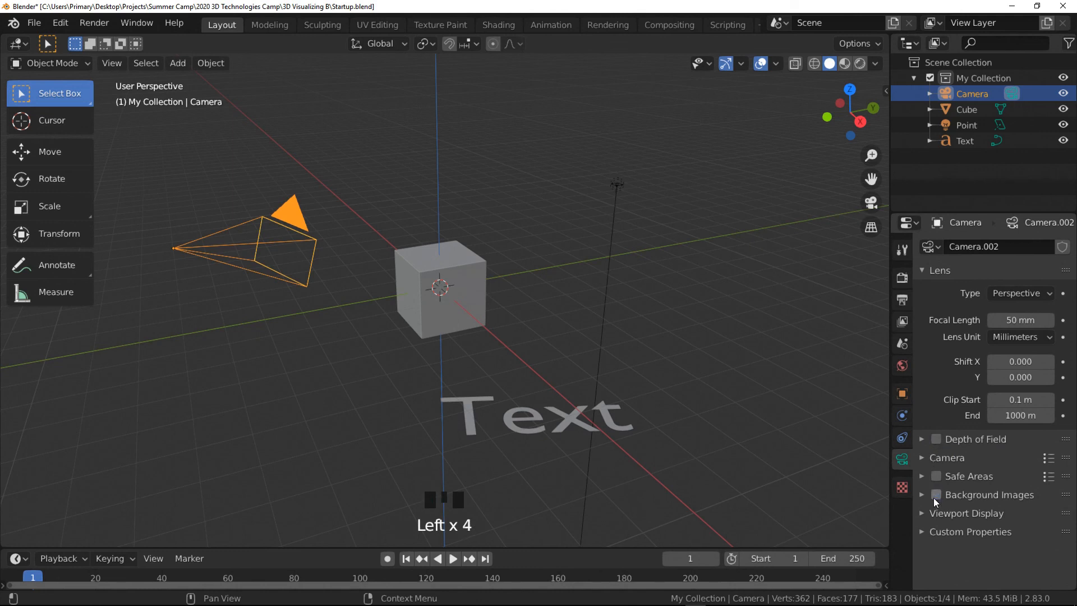